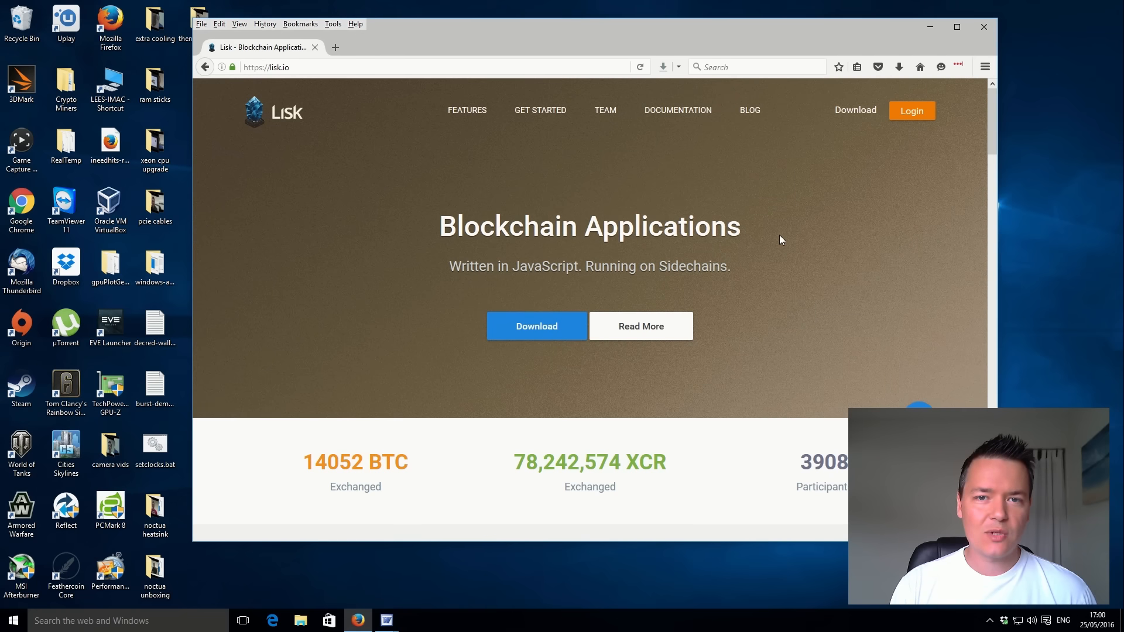
# Open the Lisk web wallet's login page from lisk.io and reload it until the sign-in form loads.
pyautogui.click(909, 116)
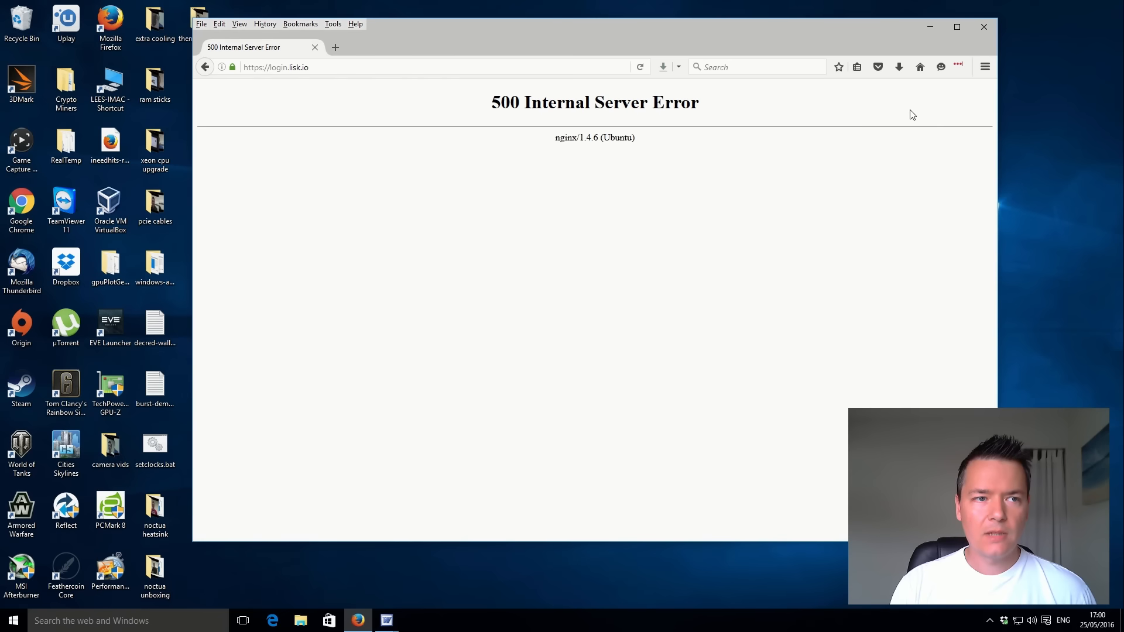
pyautogui.click(640, 68)
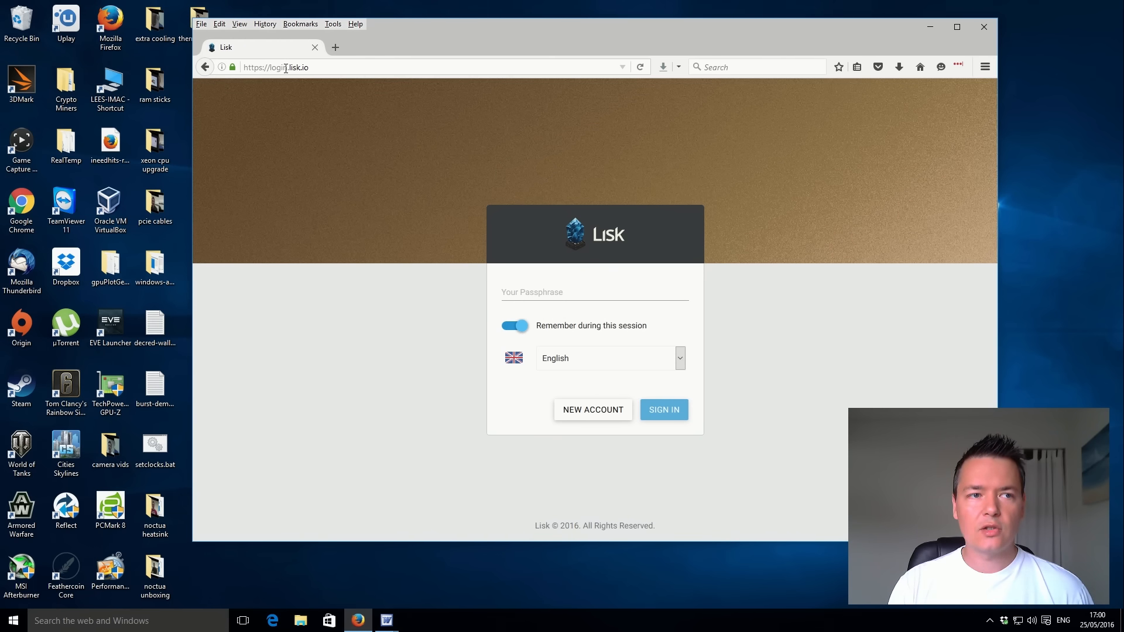
pyautogui.click(343, 69)
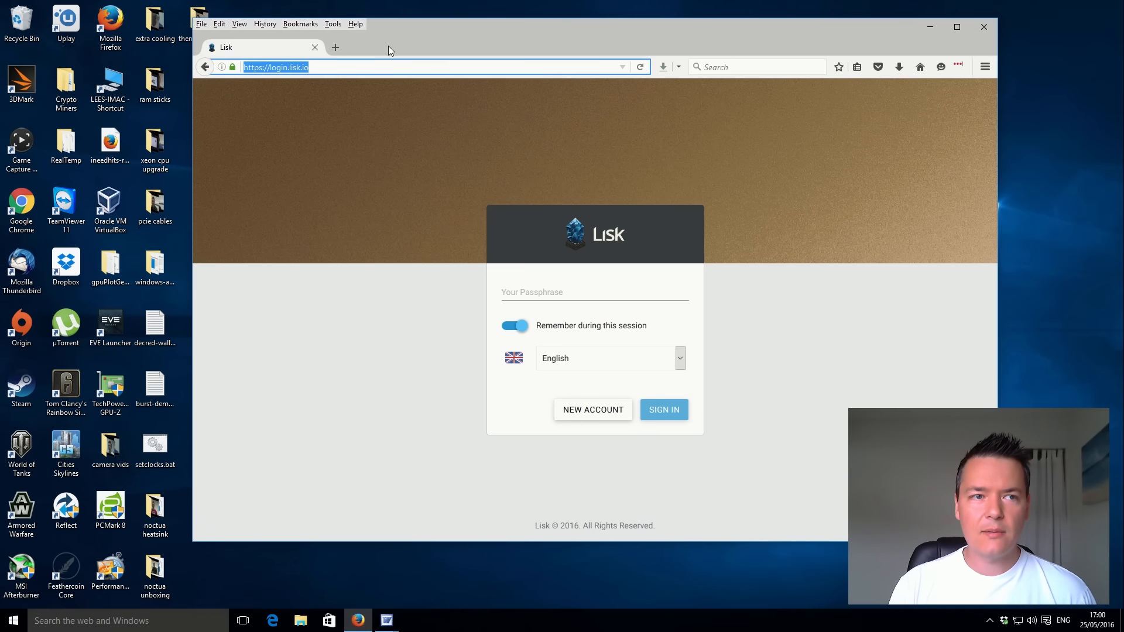
# Paste the account passphrase into the Lisk login form, sign in, and reload login.lisk.io to reach the dashboard.
pyautogui.click(577, 290)
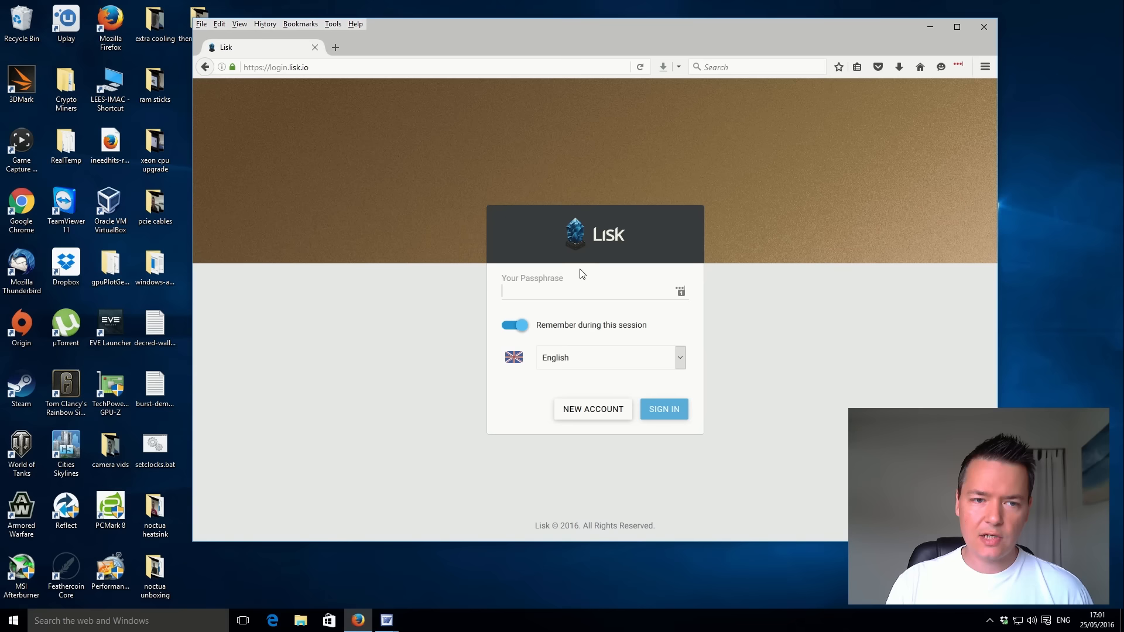
pyautogui.rightClick(525, 292)
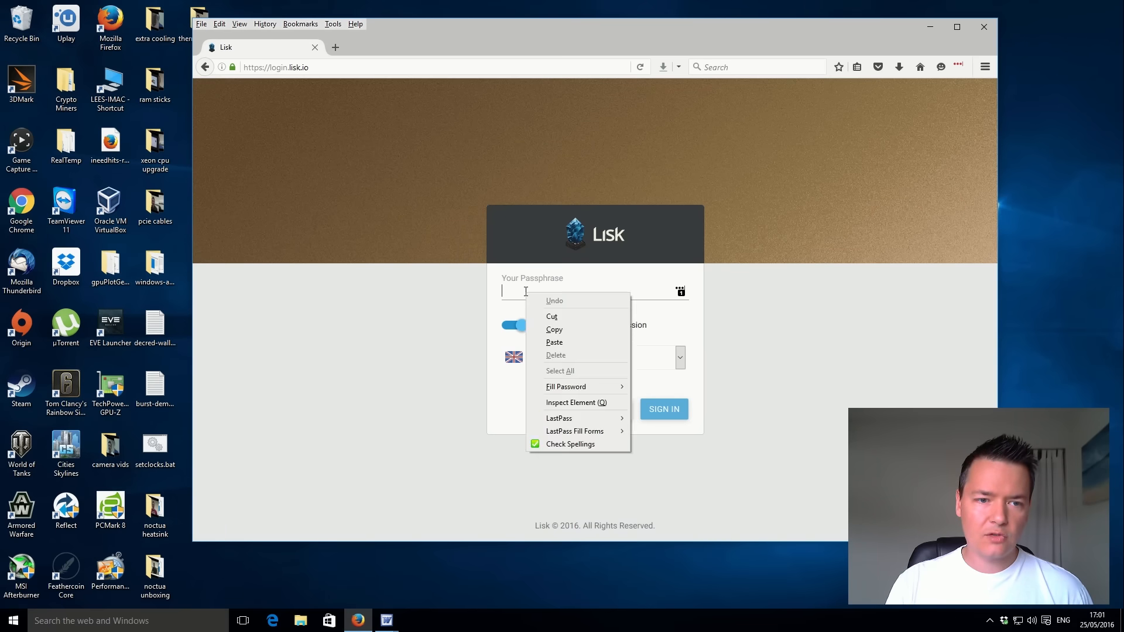
pyautogui.click(564, 342)
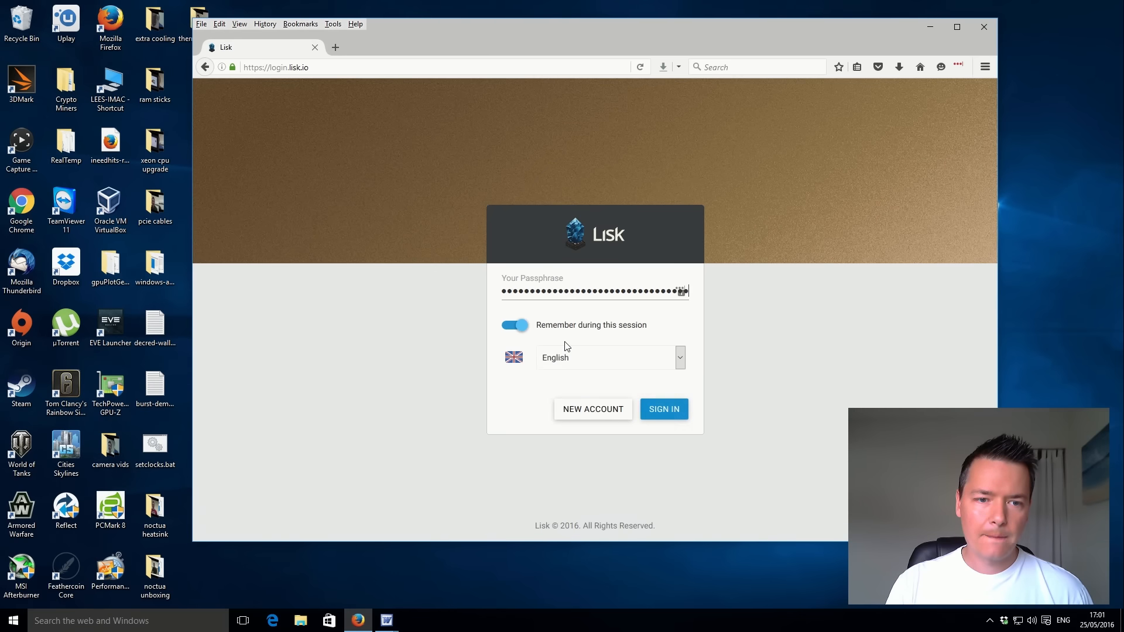
pyautogui.click(667, 411)
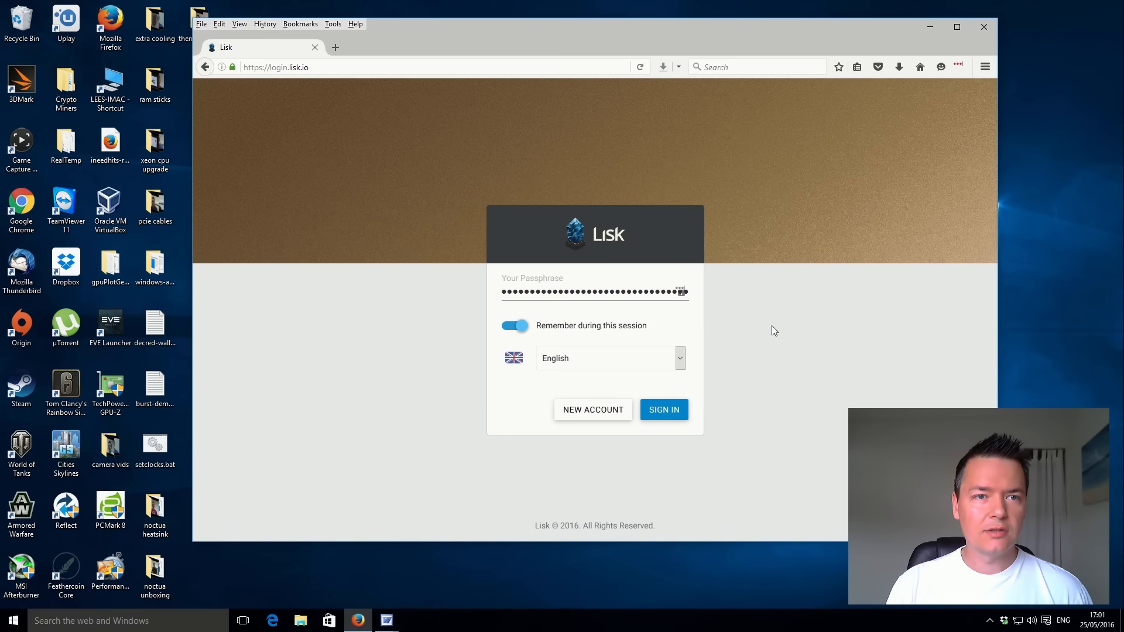
pyautogui.click(668, 412)
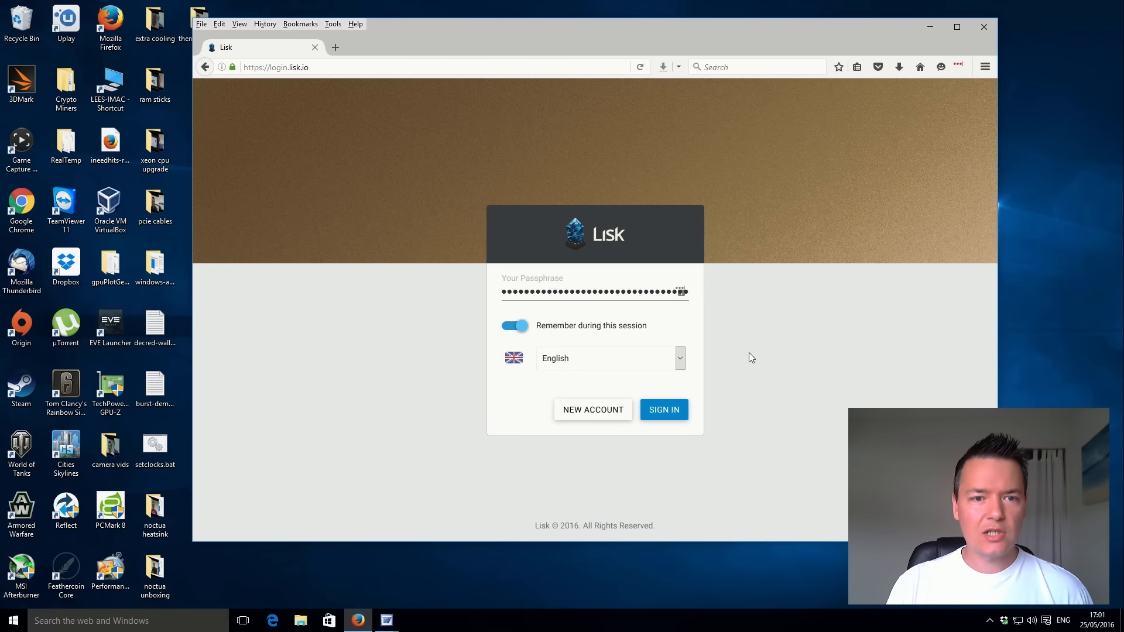
pyautogui.click(338, 66)
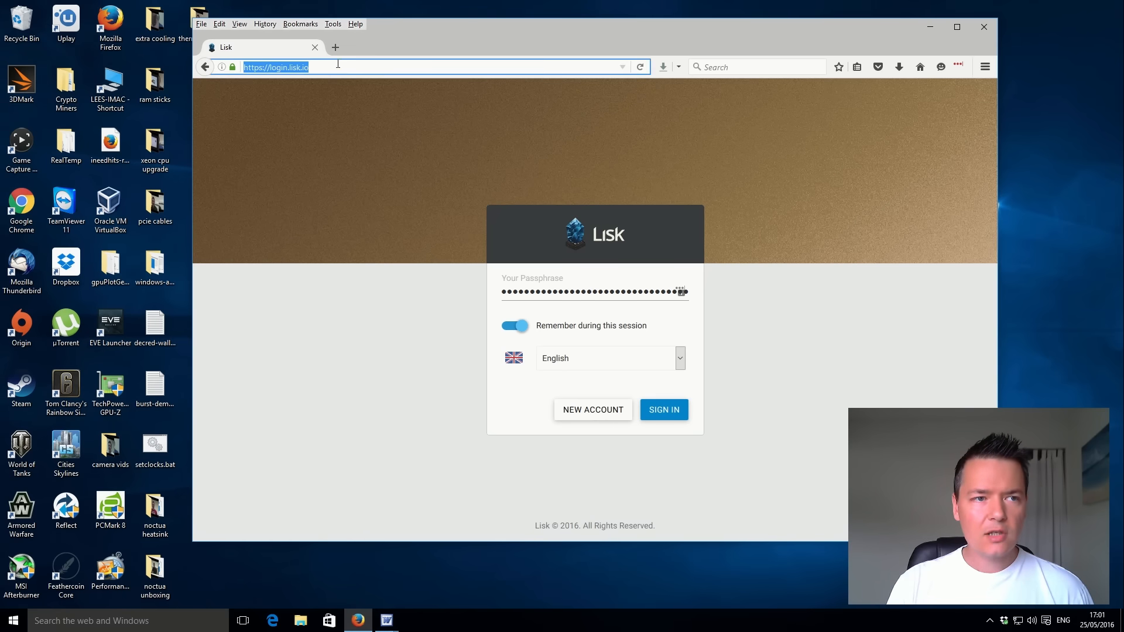
pyautogui.press('Return')
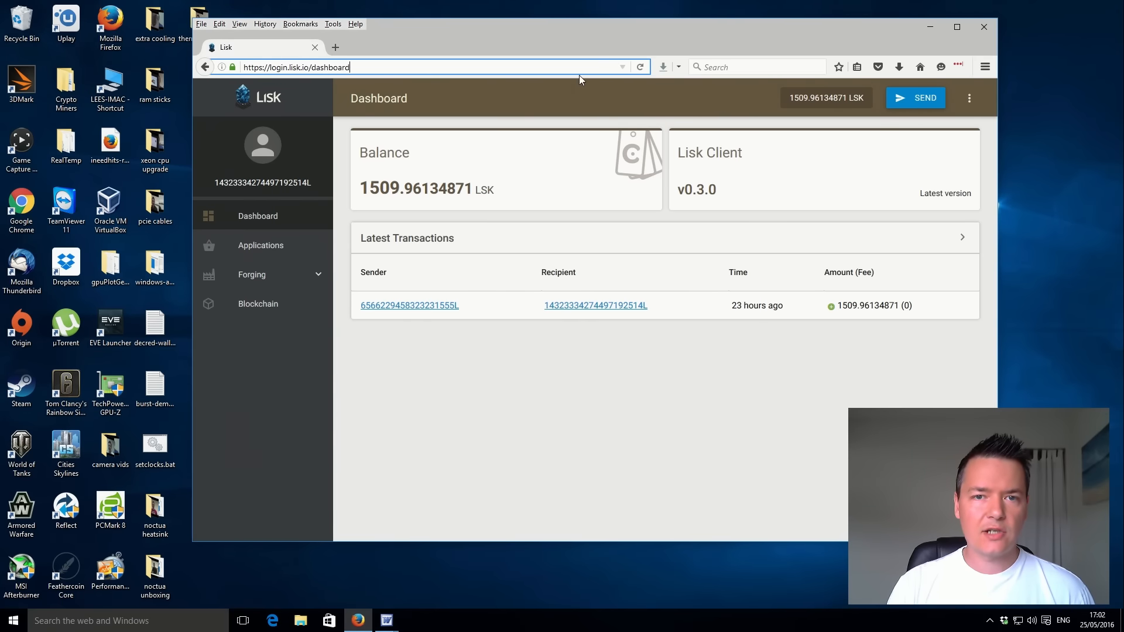
# Start a new LSK transfer and paste in the recipient address copied from Lisk Demo Account.doc in Word.
pyautogui.click(911, 100)
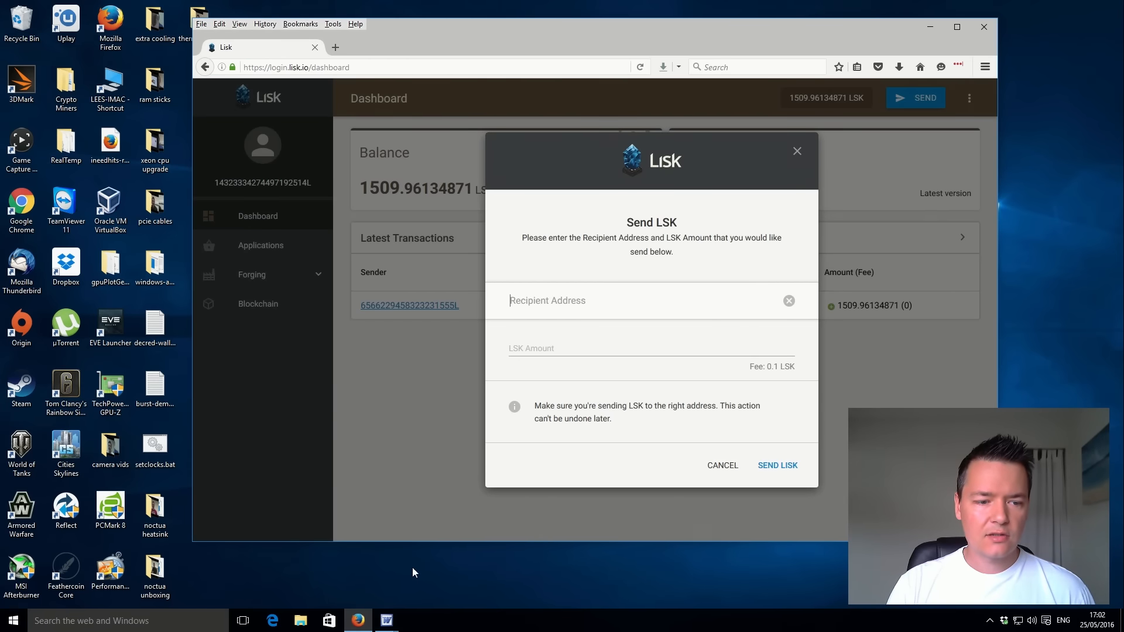
pyautogui.click(387, 625)
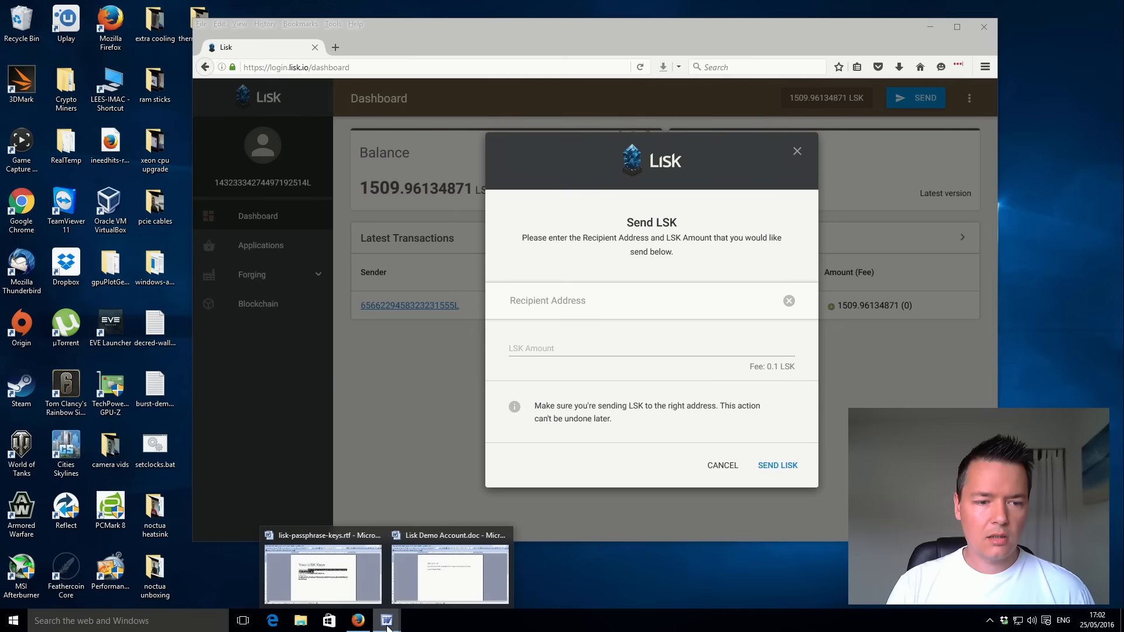
pyautogui.click(442, 585)
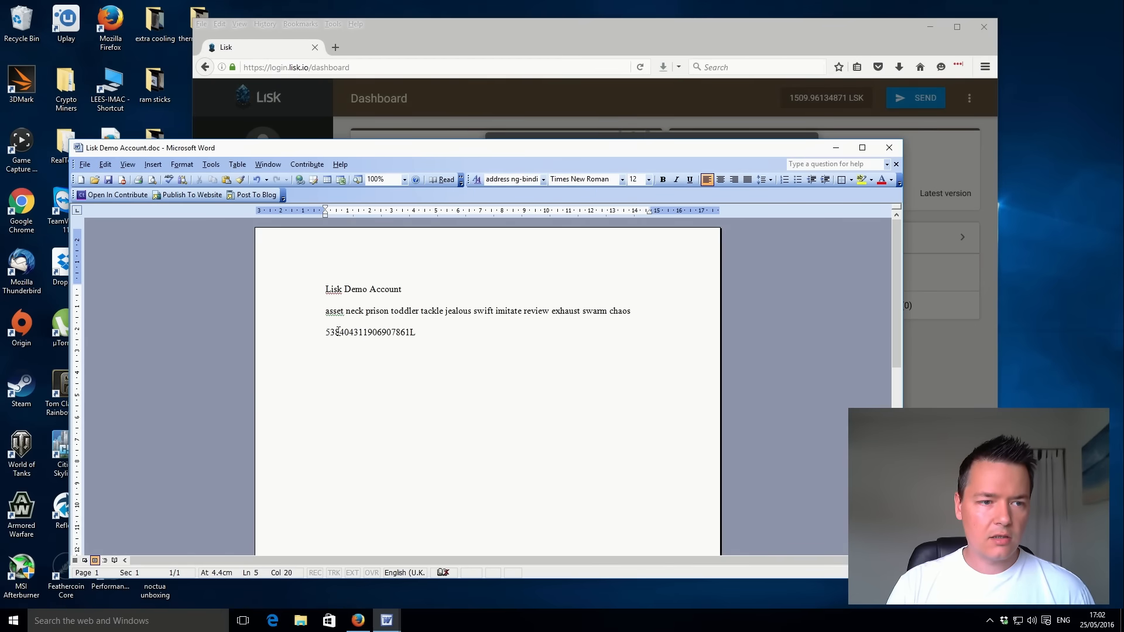
pyautogui.moveTo(338, 331); pyautogui.dragTo(422, 332)
pyautogui.click(358, 332)
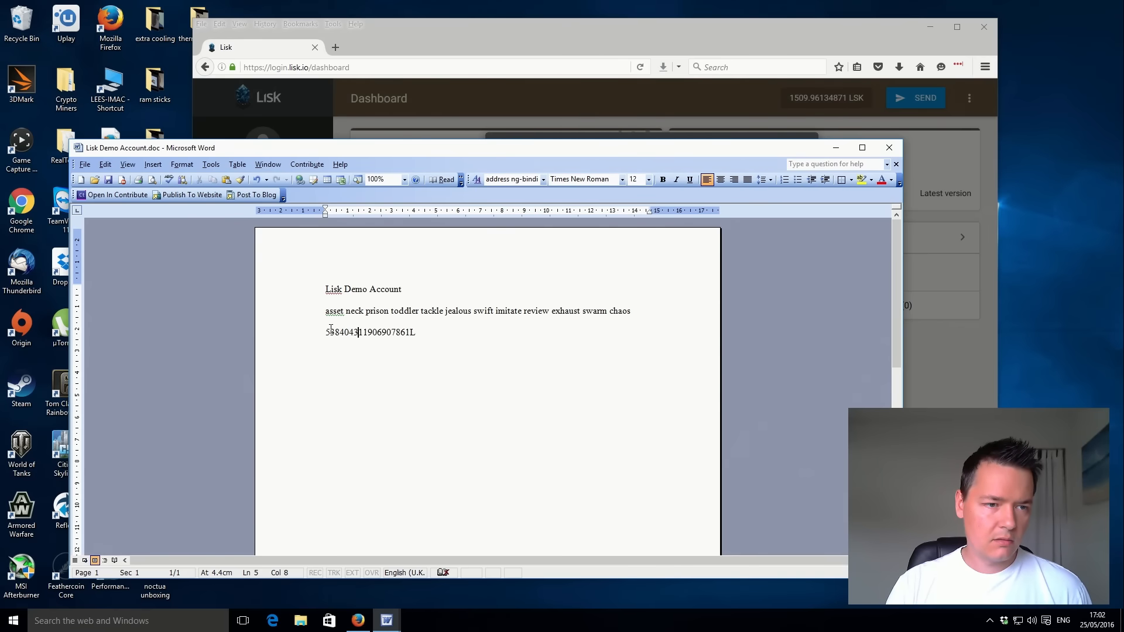
pyautogui.moveTo(326, 332); pyautogui.dragTo(418, 333)
pyautogui.hotkey('ctrl', 'c')
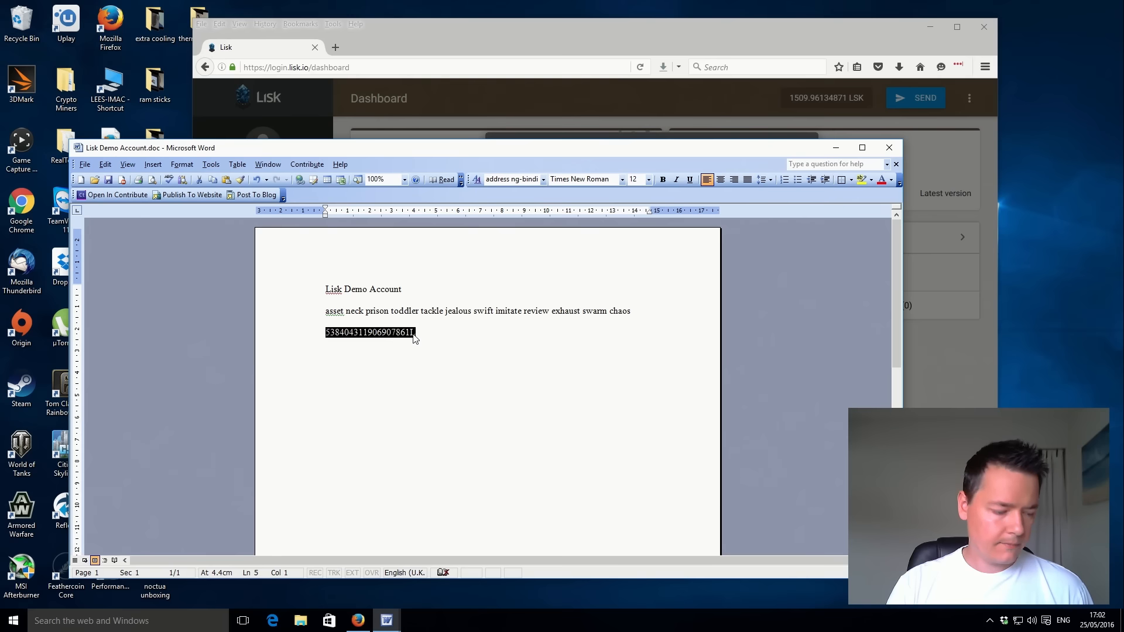
pyautogui.click(575, 39)
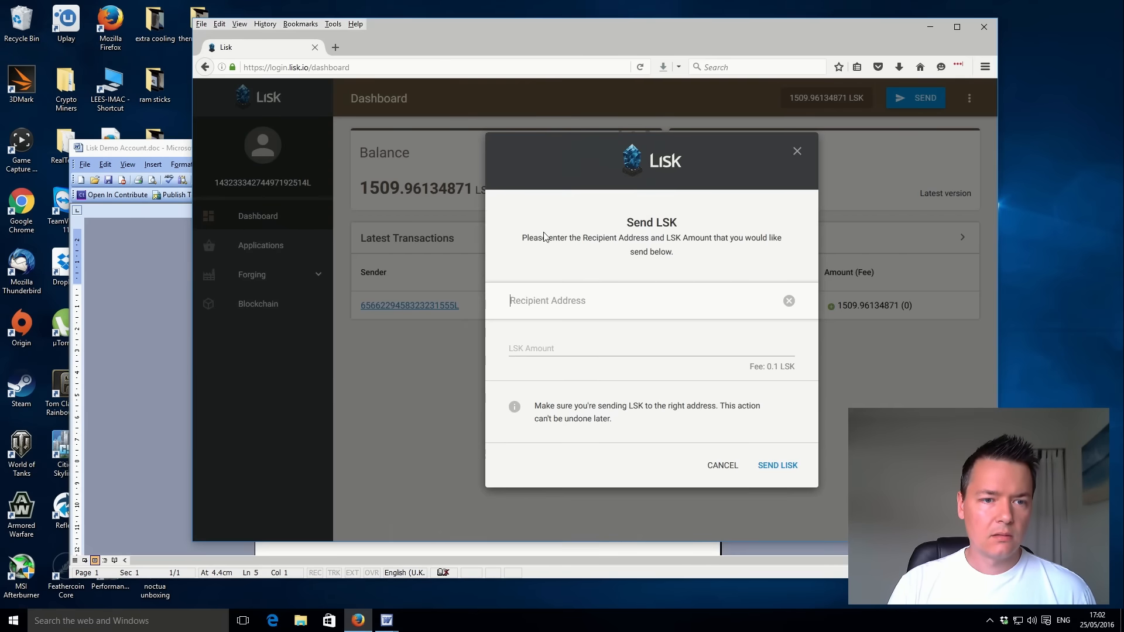
pyautogui.click(551, 301)
pyautogui.hotkey('ctrl', 'v')
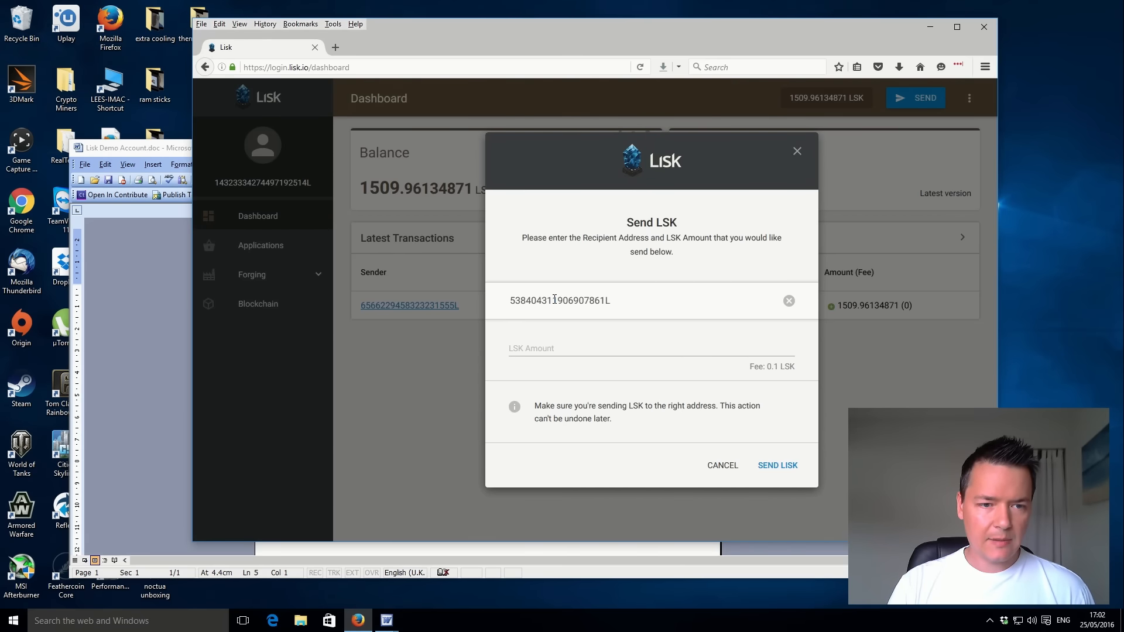
# Set the LSK amount to 1.1, try to send the transfer, and close the Send LSK dialog.
pyautogui.click(528, 349)
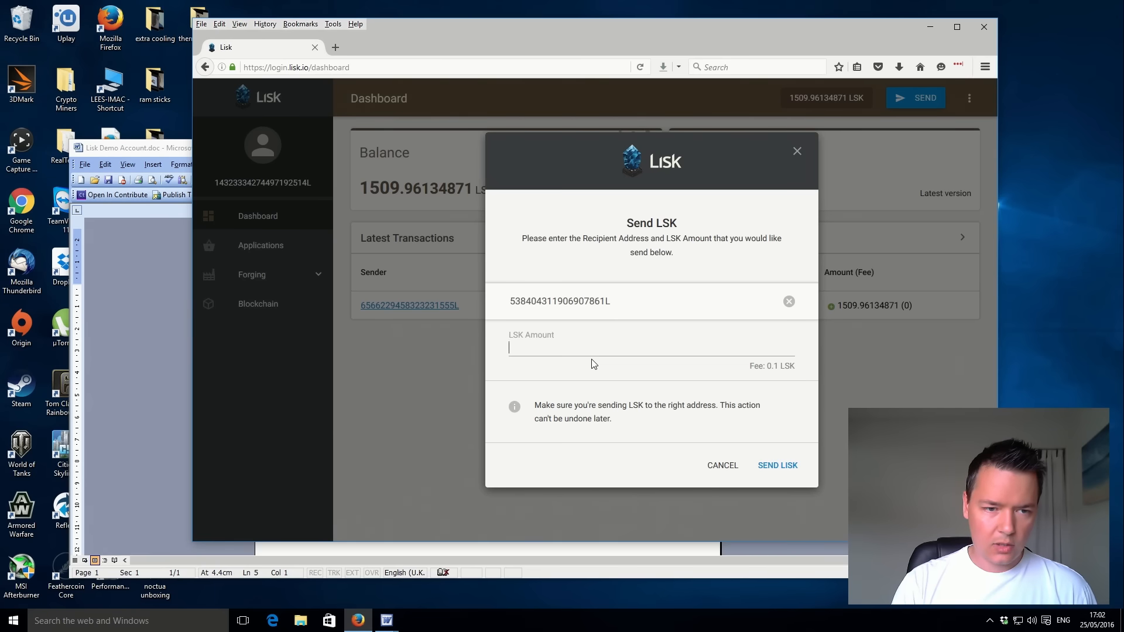
pyautogui.write('1')
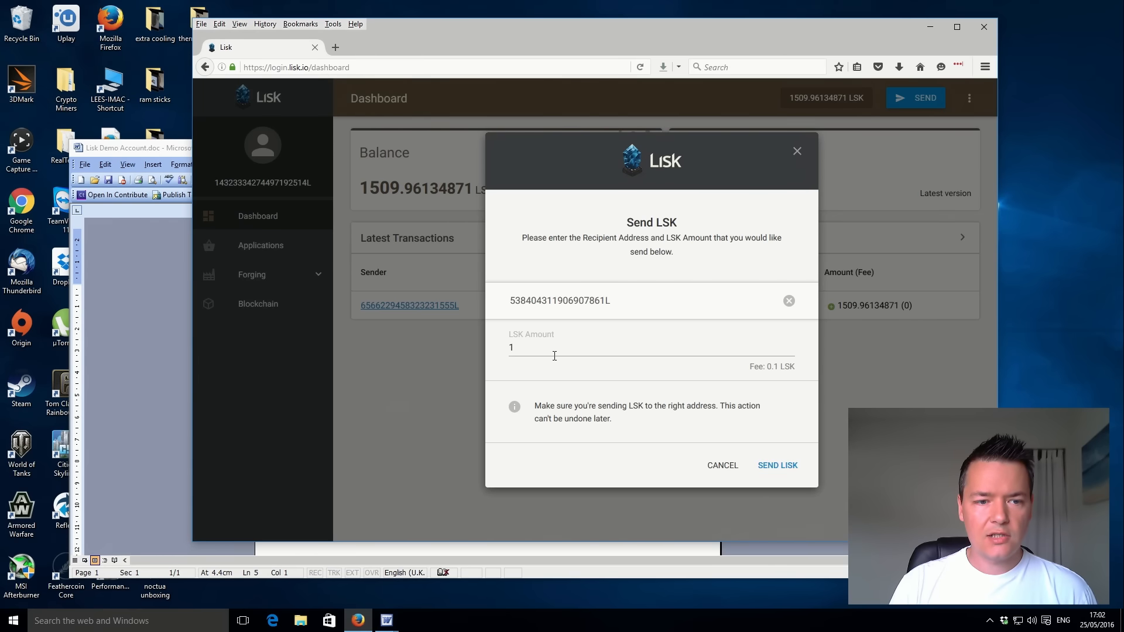
pyautogui.write('.1')
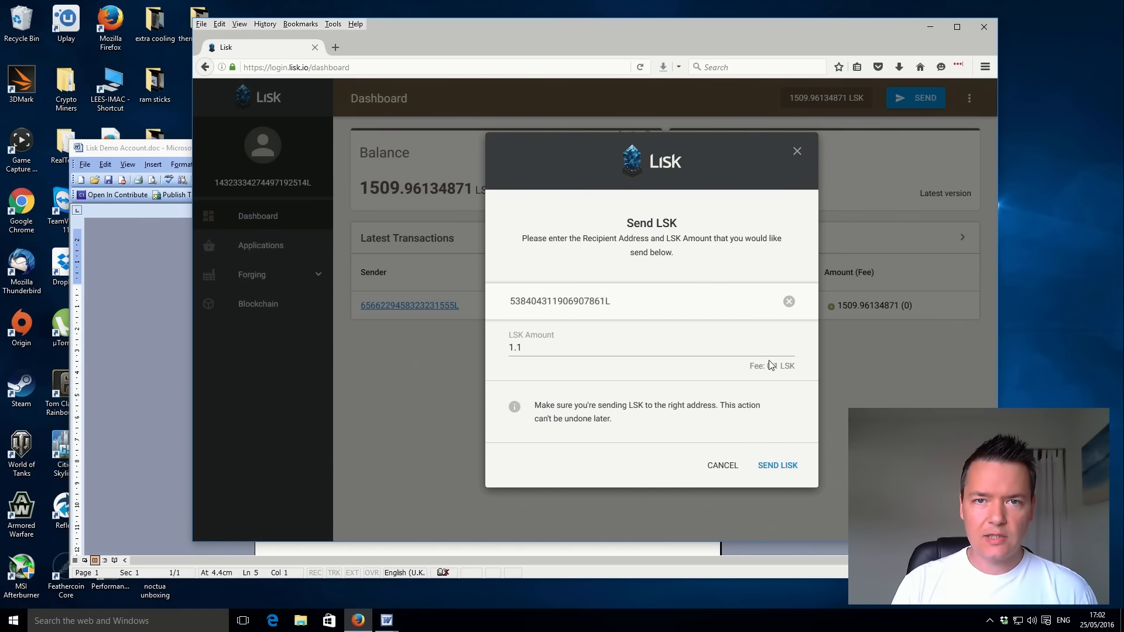
pyautogui.click(767, 467)
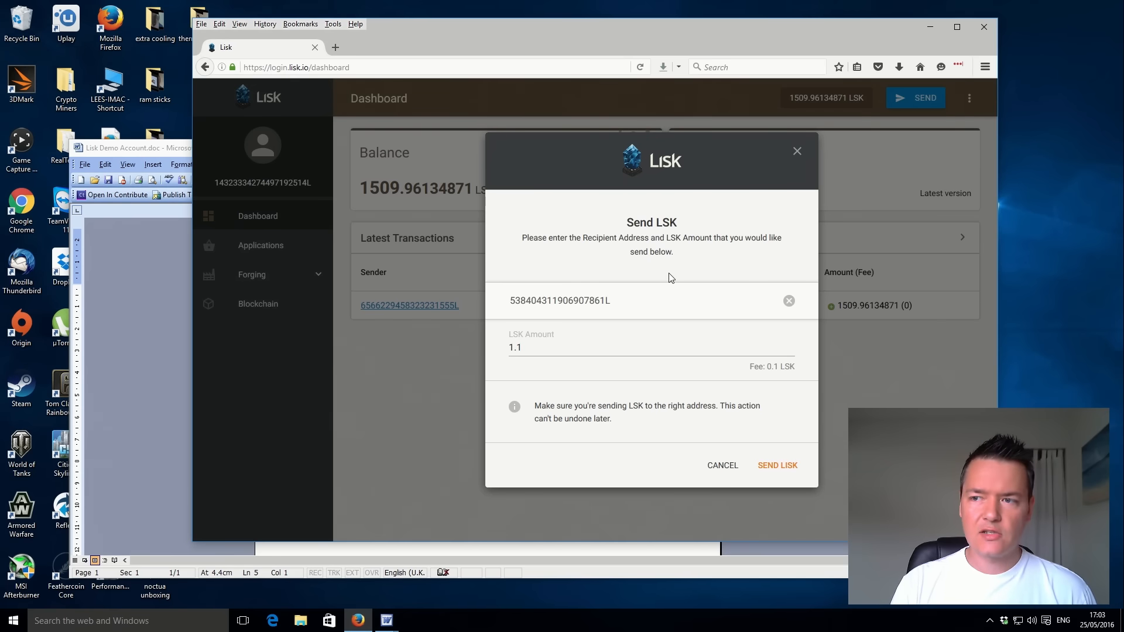
pyautogui.click(778, 465)
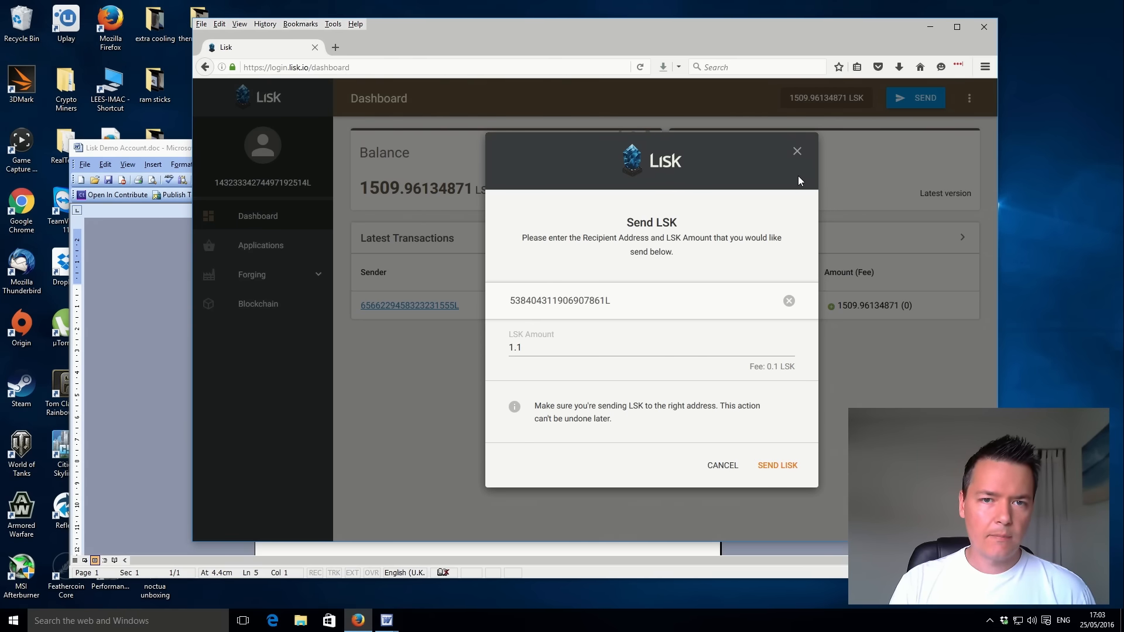
pyautogui.click(799, 151)
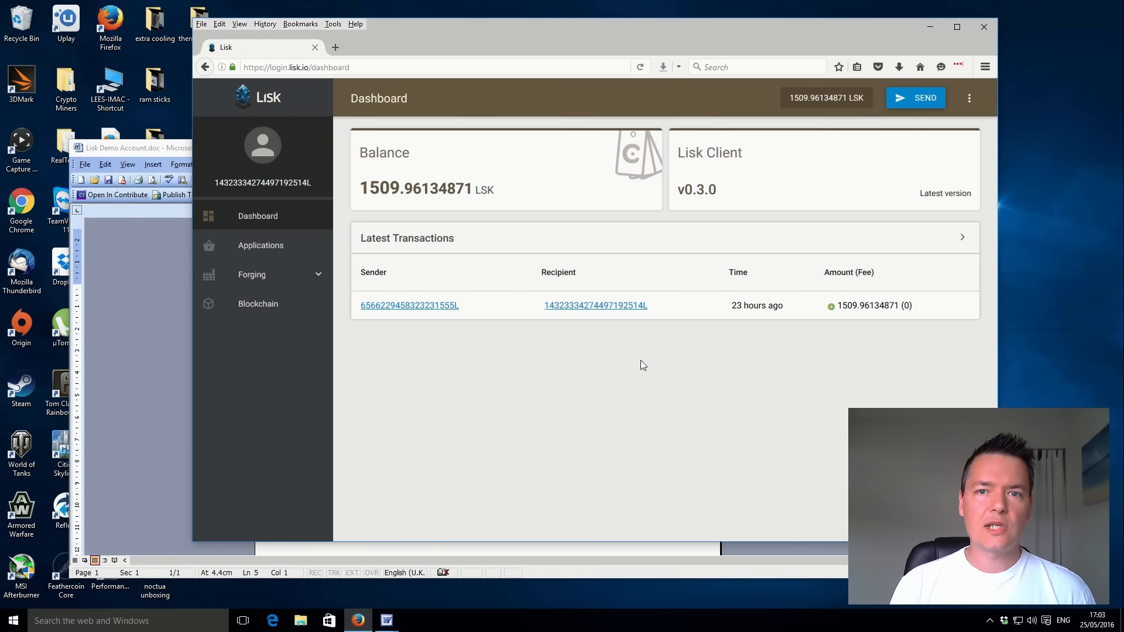
# Change the web address to login03.lisk.io, without the dashboard path, and load that login page.
pyautogui.click(291, 69)
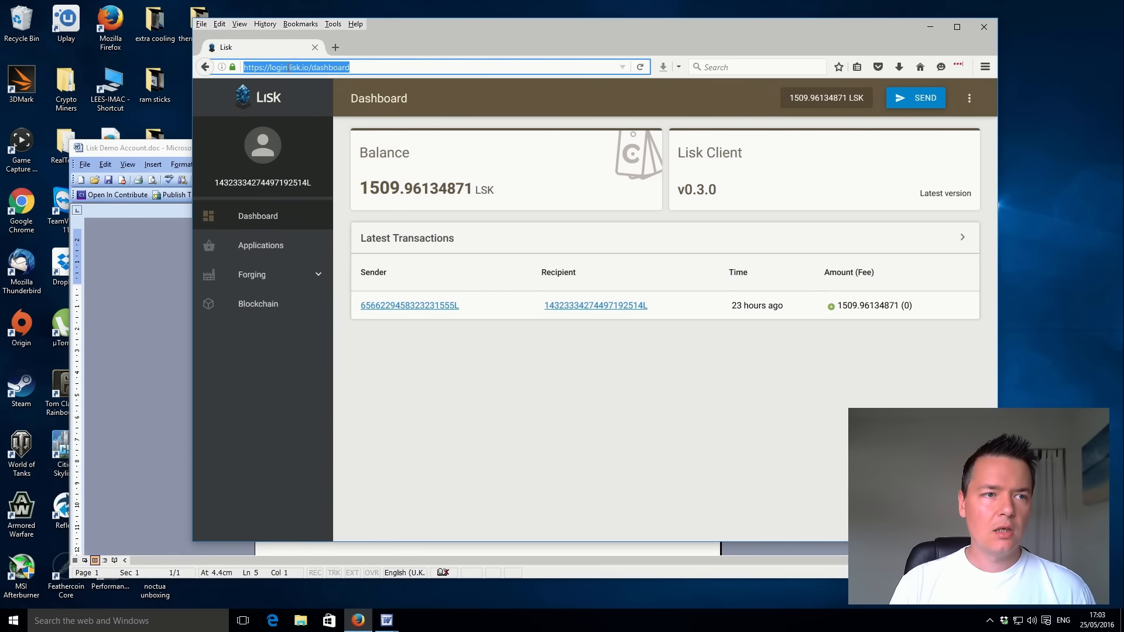
pyautogui.click(289, 69)
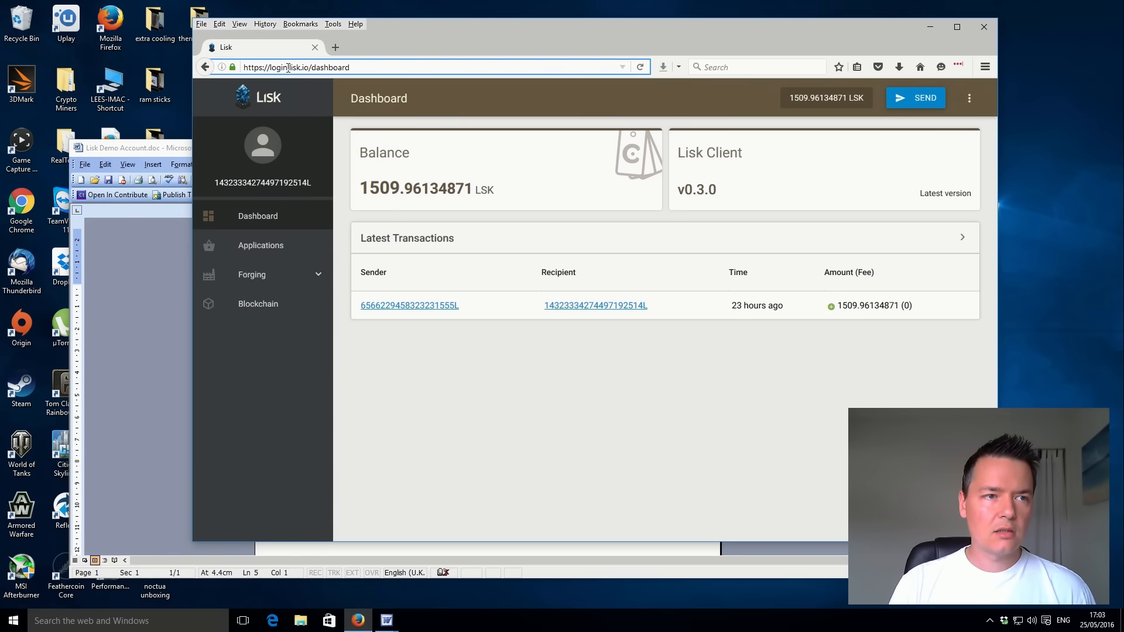
pyautogui.write('03')
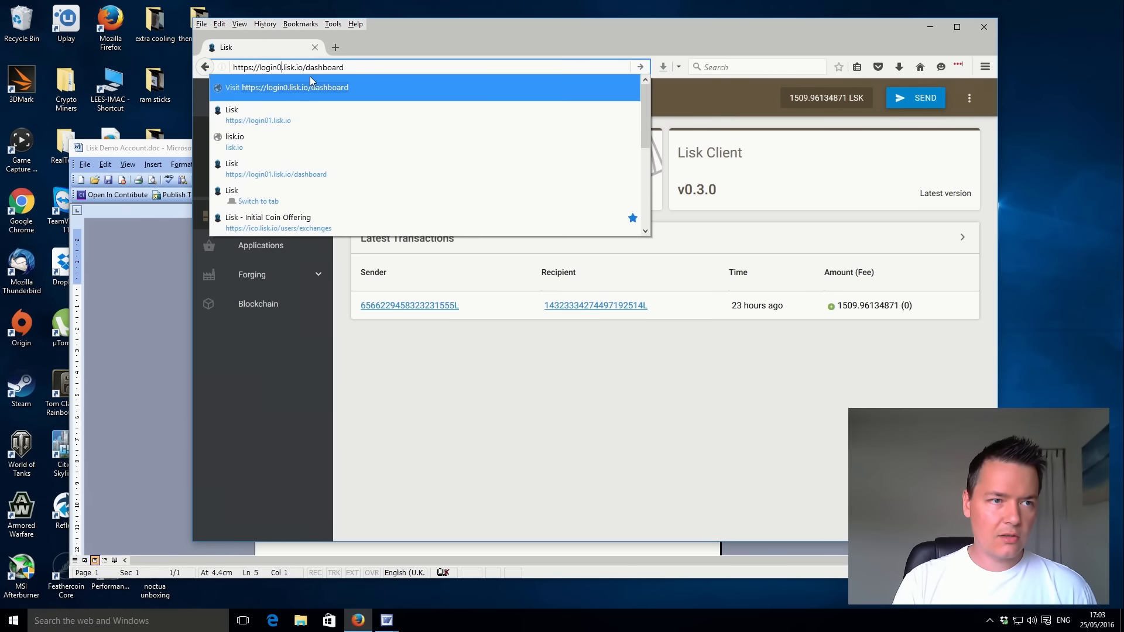
pyautogui.click(341, 67)
pyautogui.moveTo(309, 68); pyautogui.dragTo(388, 72)
pyautogui.press('BackSpace')
pyautogui.press('Return')
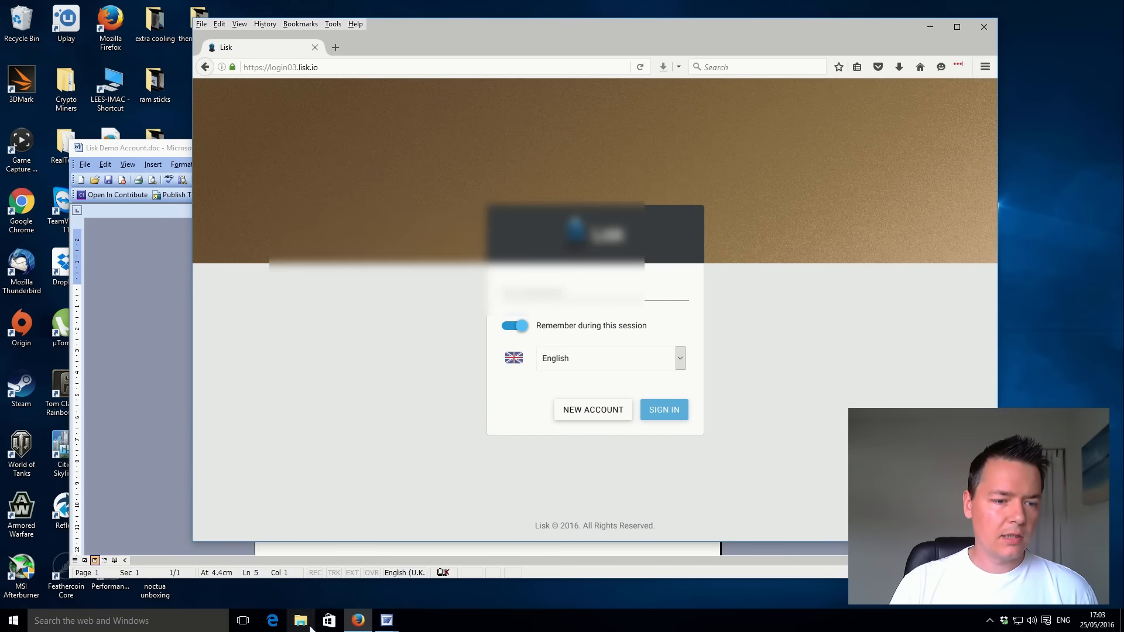
# Copy the passphrase from lisk-passphrase-keys.rtf in Word, paste it into the login03.lisk.io passphrase field, and sign in.
pyautogui.moveTo(386, 620)
pyautogui.click(344, 589)
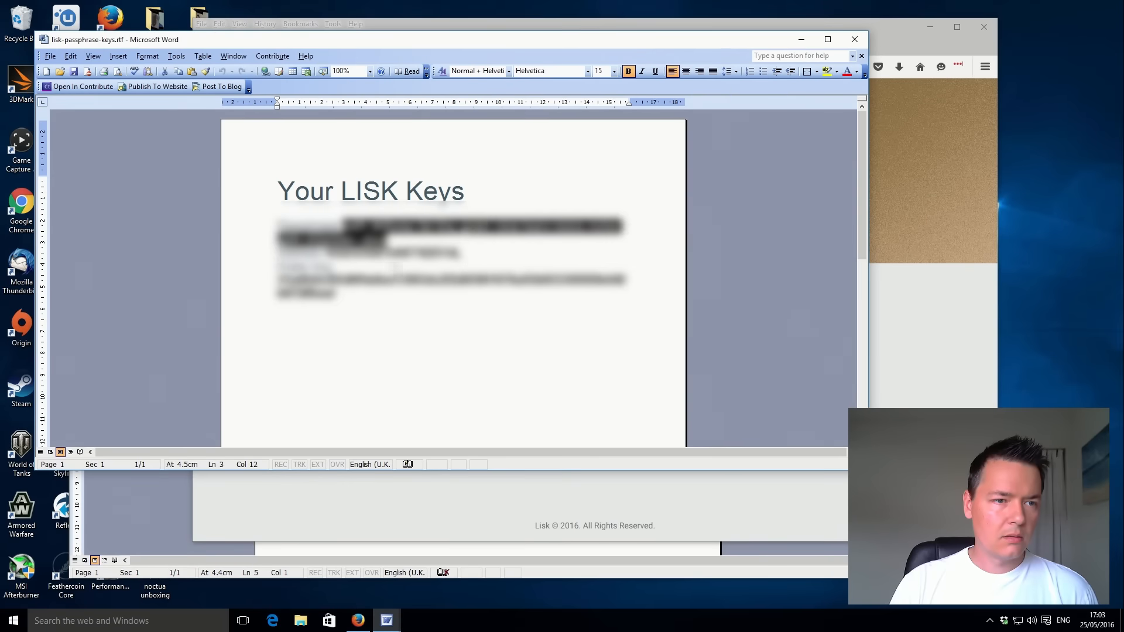
pyautogui.click(423, 307)
pyautogui.moveTo(344, 227); pyautogui.dragTo(387, 240)
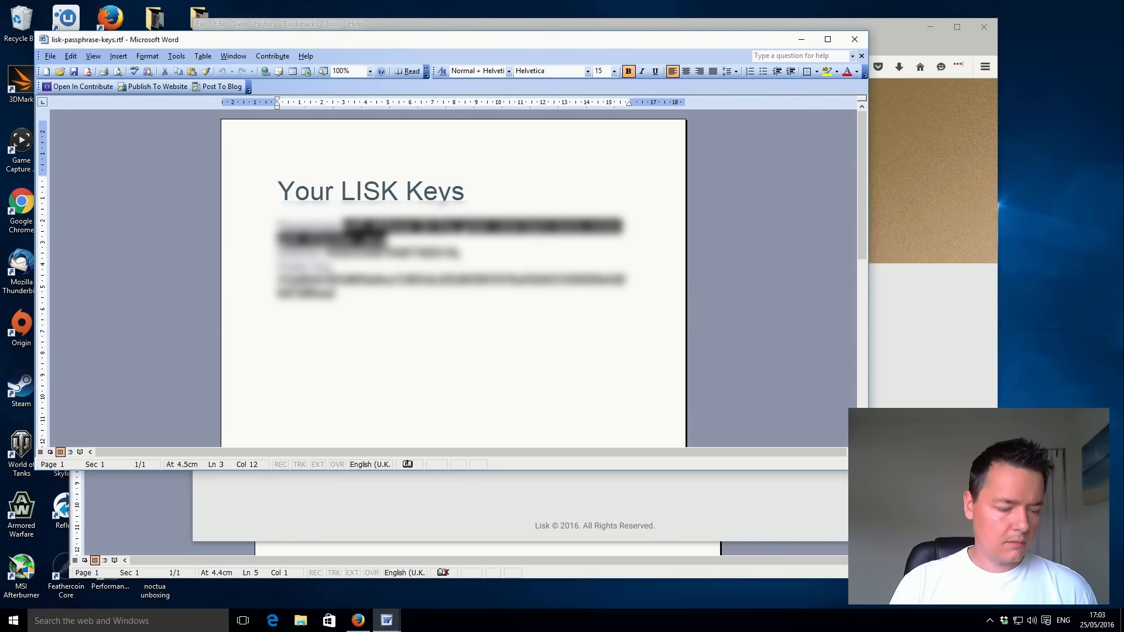
pyautogui.click(671, 24)
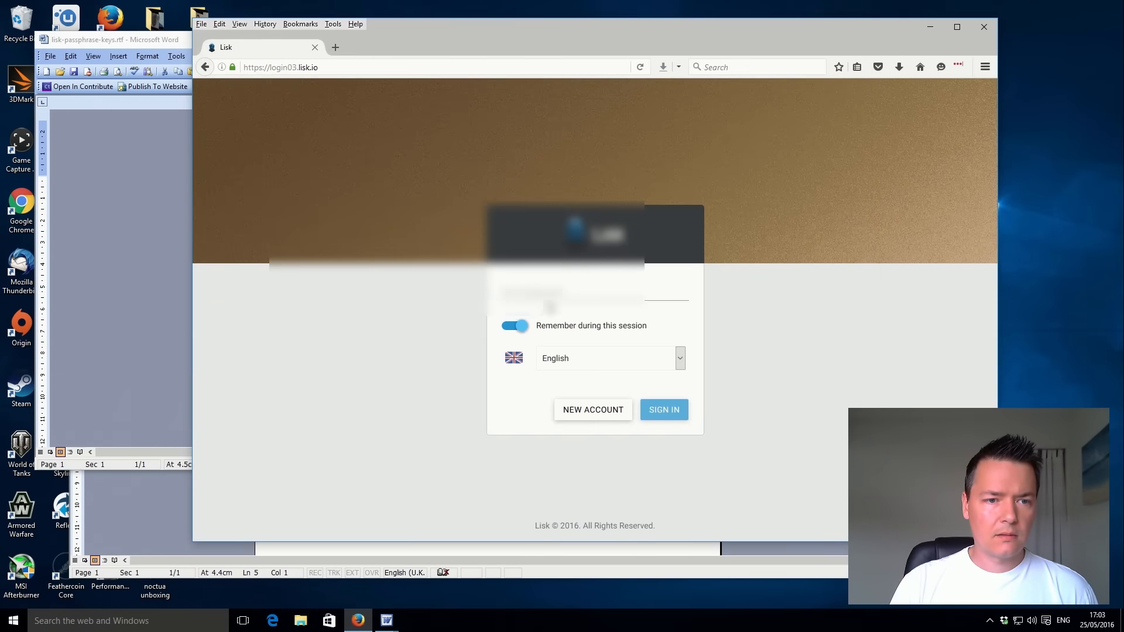
pyautogui.rightClick(561, 292)
pyautogui.click(581, 341)
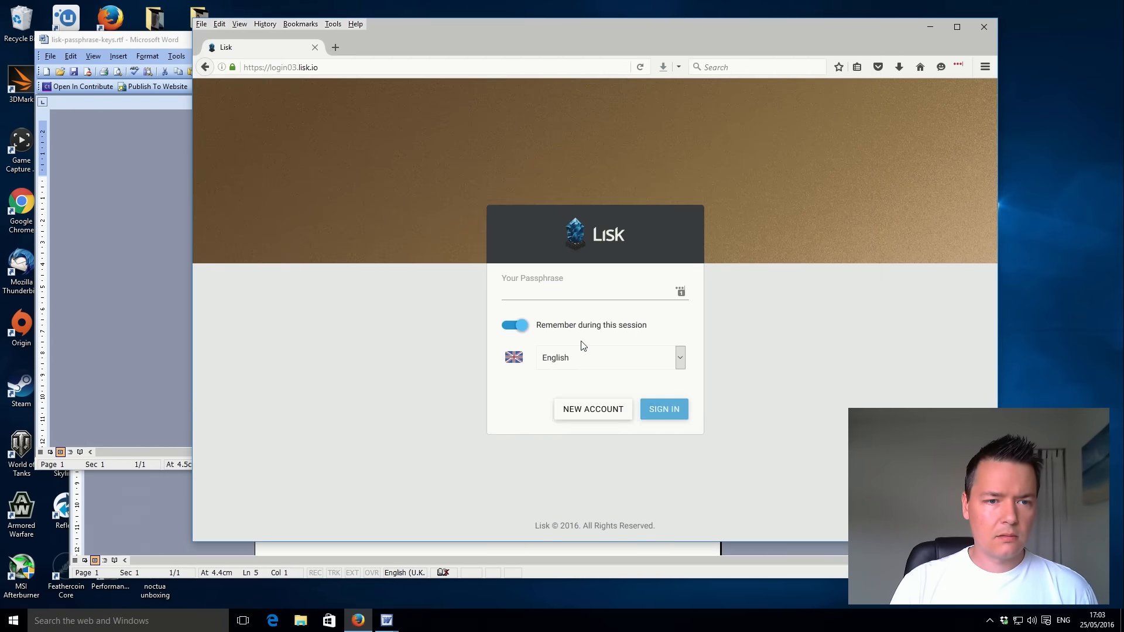
pyautogui.click(659, 413)
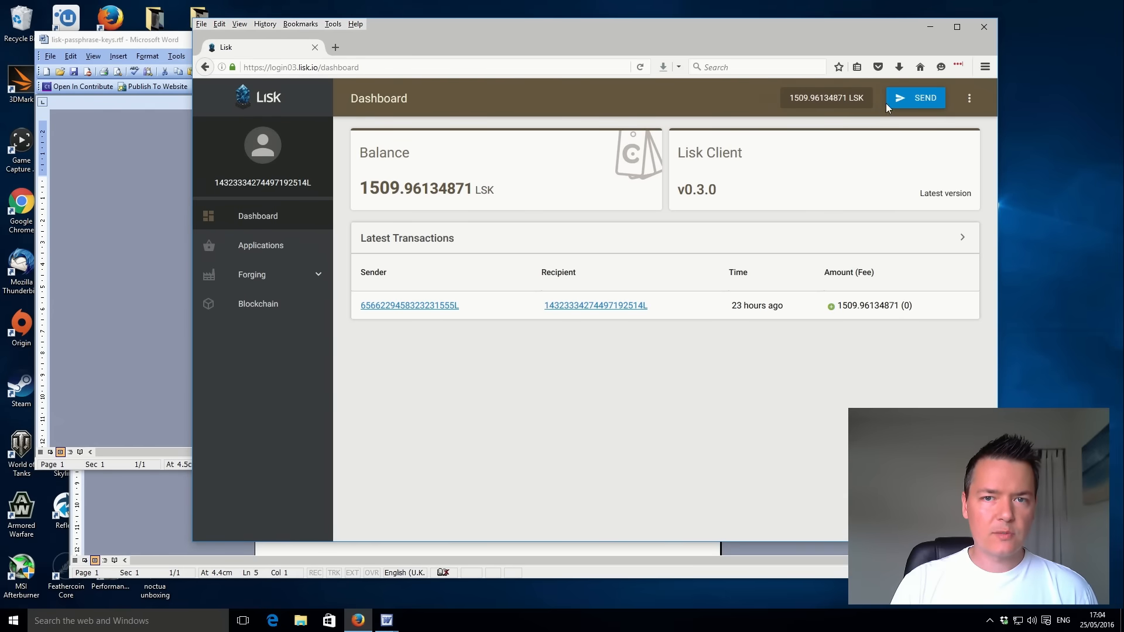
# Open a new LSK transfer and fill in the recipient address copied from Lisk Demo Account.doc in Word.
pyautogui.click(905, 98)
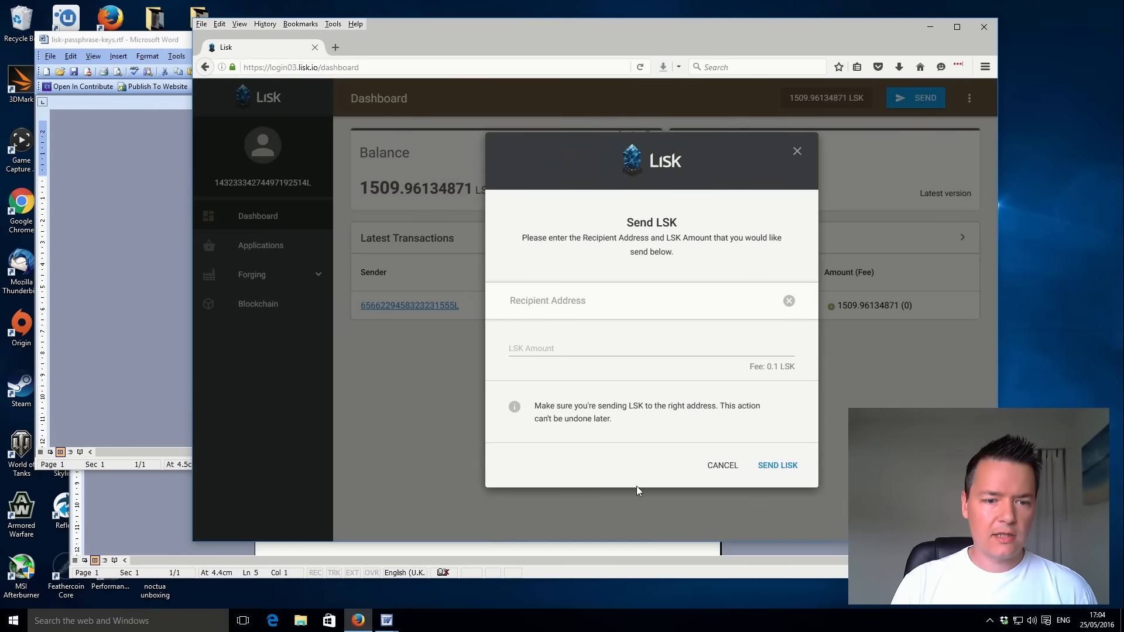
pyautogui.moveTo(386, 620)
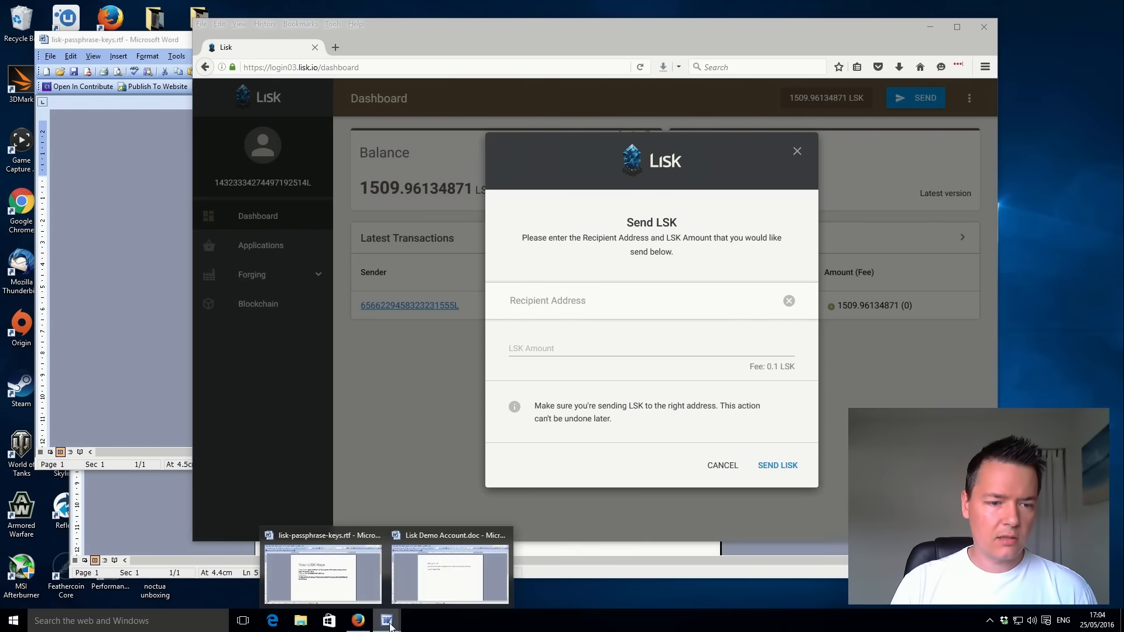
pyautogui.click(429, 591)
pyautogui.moveTo(325, 332); pyautogui.dragTo(428, 340)
pyautogui.hotkey('ctrl', 'c')
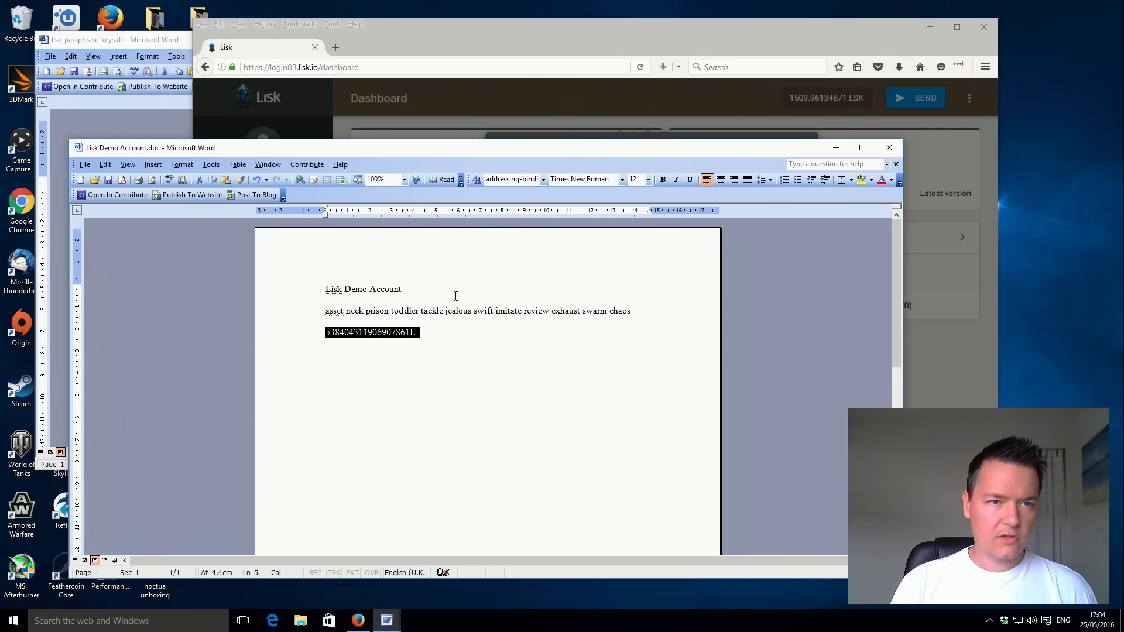
pyautogui.click(543, 54)
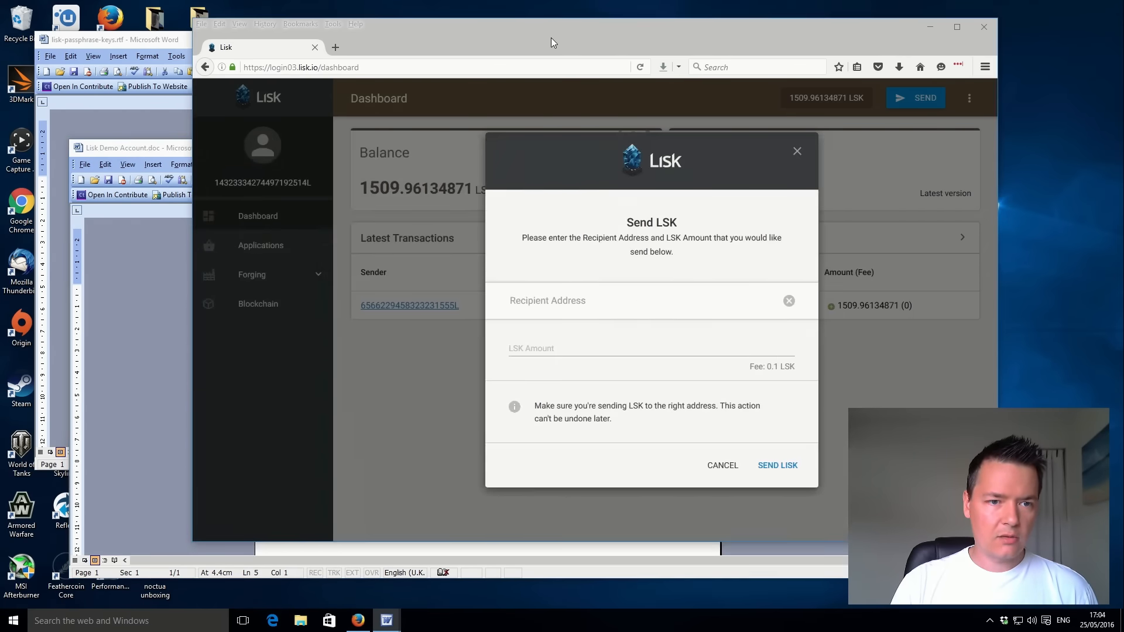
pyautogui.click(589, 300)
pyautogui.hotkey('ctrl', 'v')
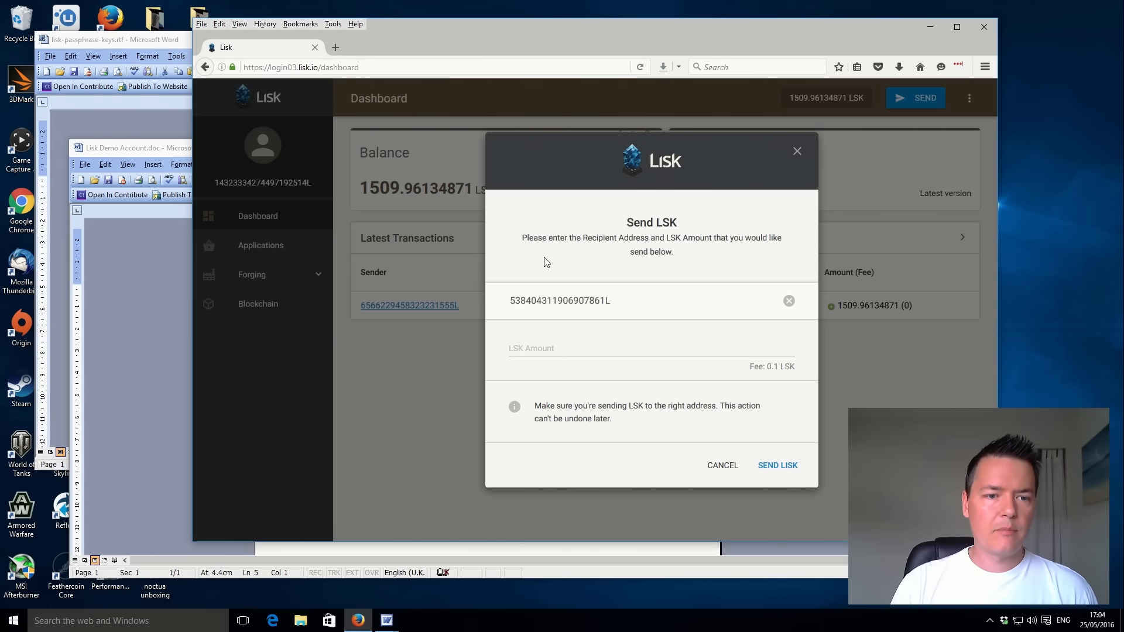
# Set the LSK amount to 1.1 and send the transfer.
pyautogui.click(556, 347)
pyautogui.write('1.1')
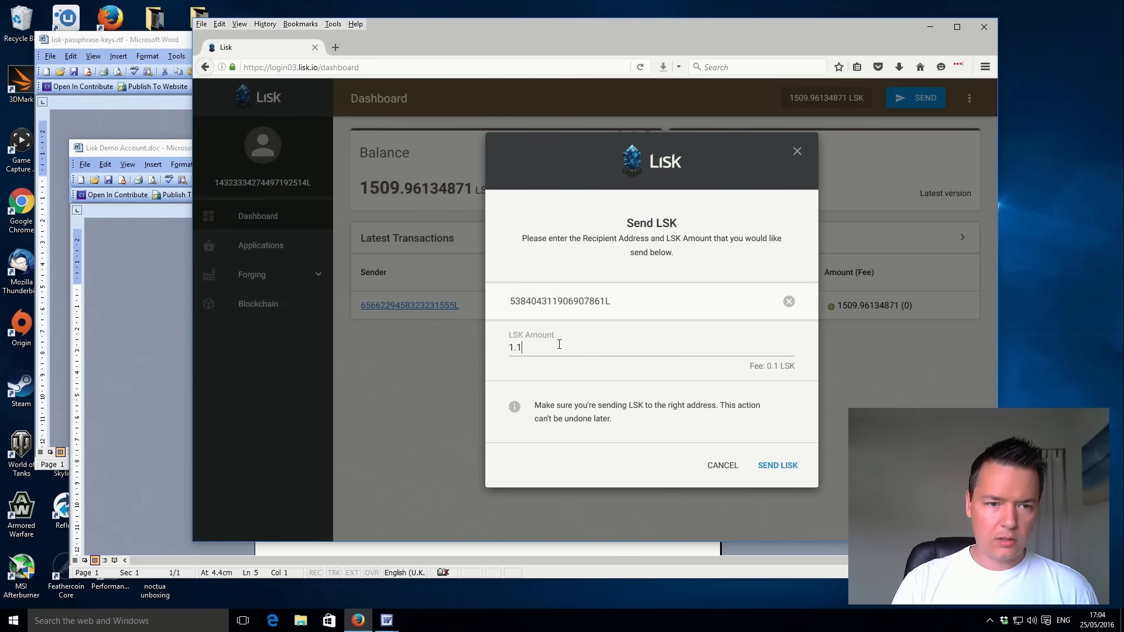
pyautogui.click(769, 466)
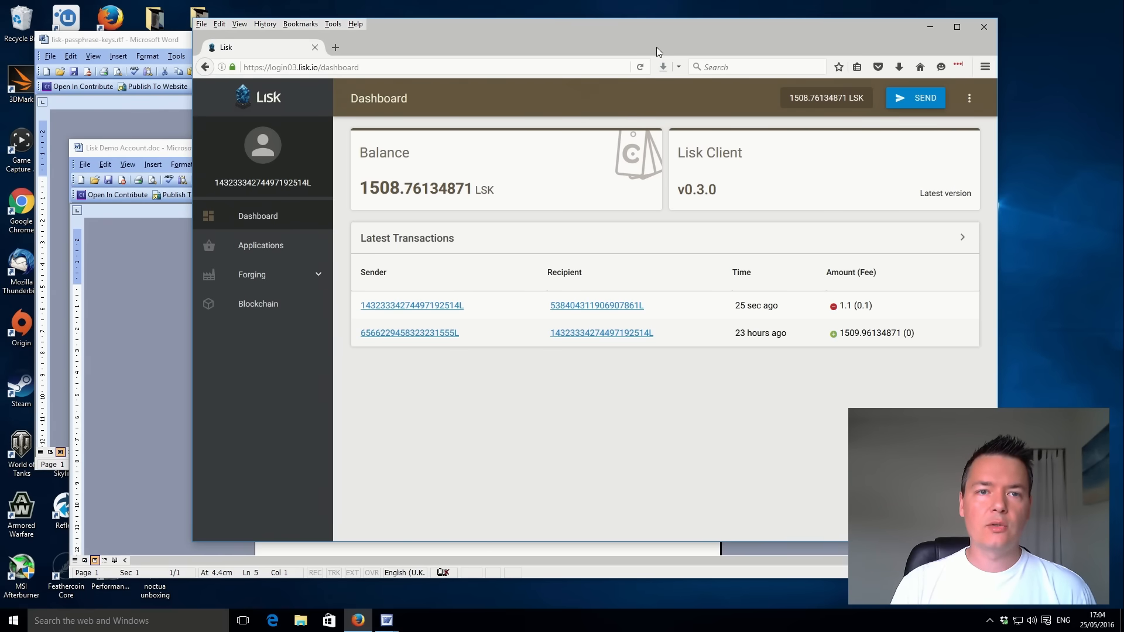
# Minimize the Word windows of Lisk Demo Account.doc and lisk-passphrase-keys.rtf.
pyautogui.click(161, 148)
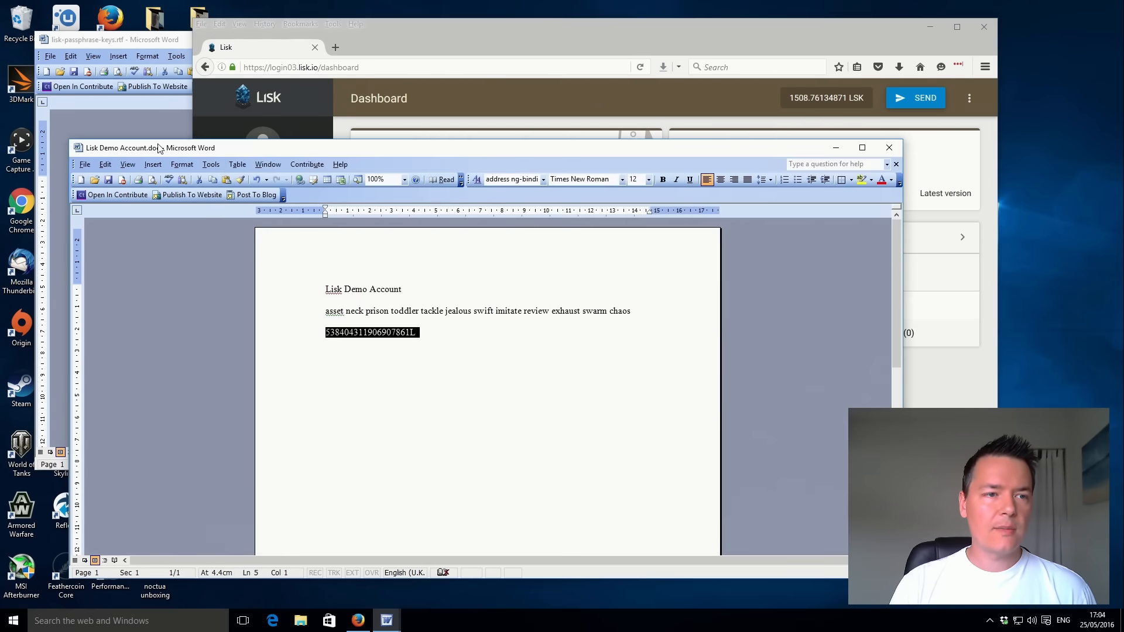
pyautogui.click(836, 148)
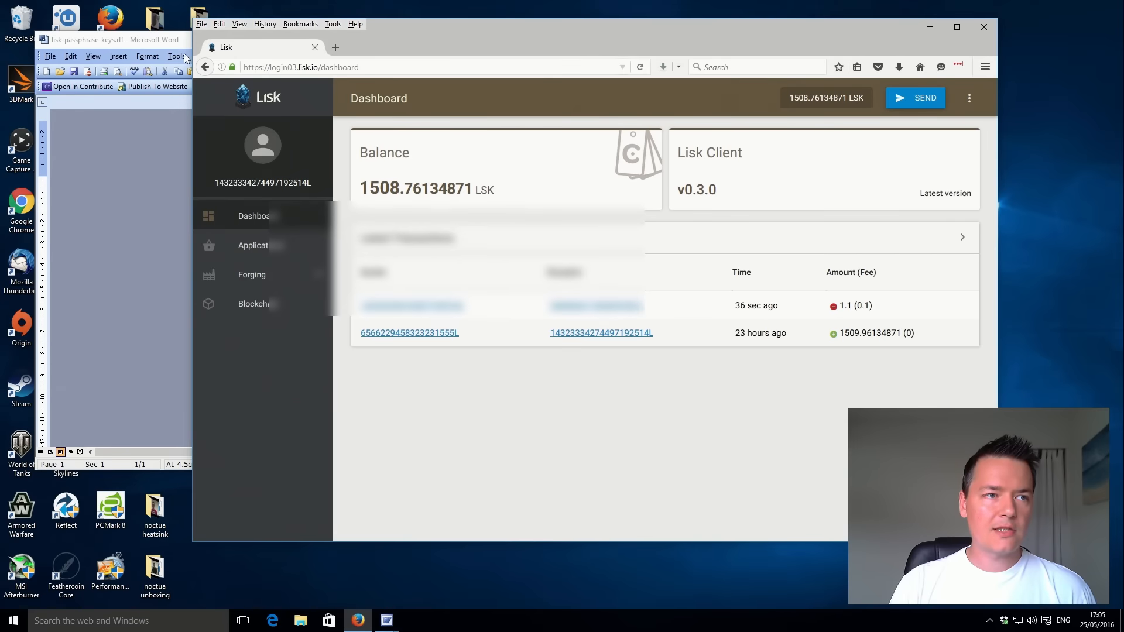
pyautogui.click(171, 41)
pyautogui.click(801, 39)
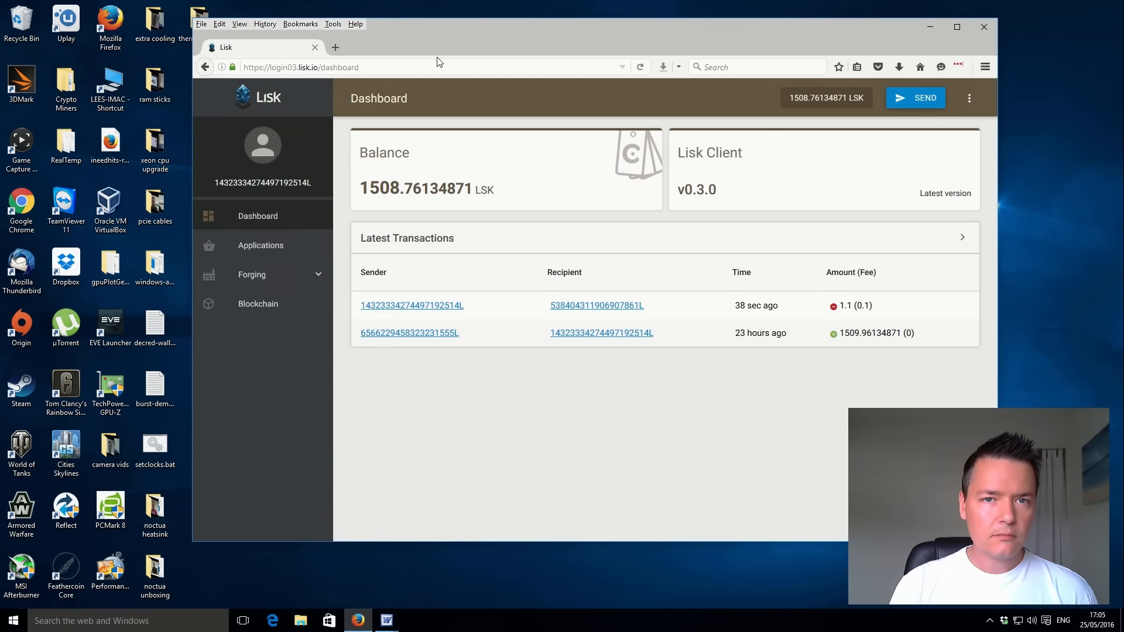
# Leave the wallet for the browser's home page and load the lisk.io website.
pyautogui.click(920, 68)
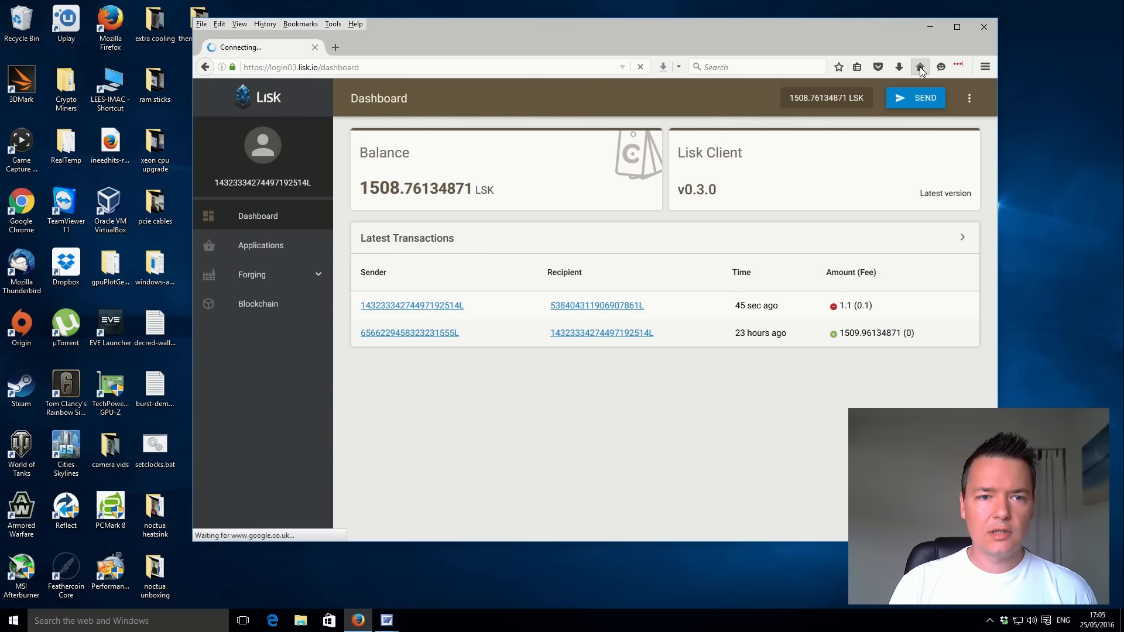
pyautogui.click(537, 66)
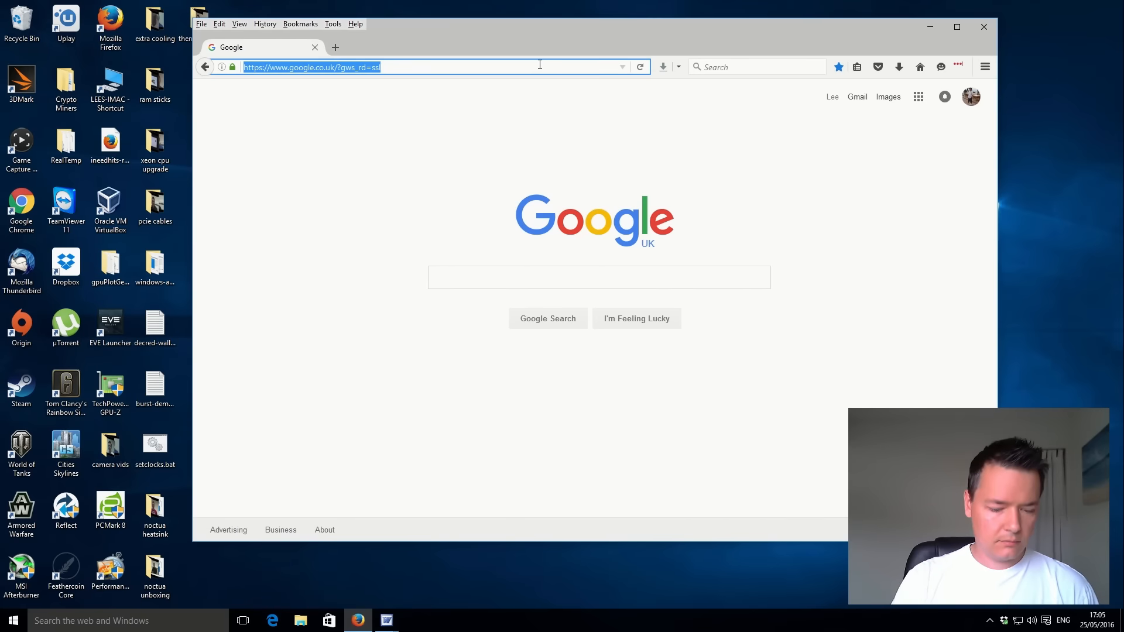
pyautogui.press('BackSpace')
pyautogui.write('lisk.io/')
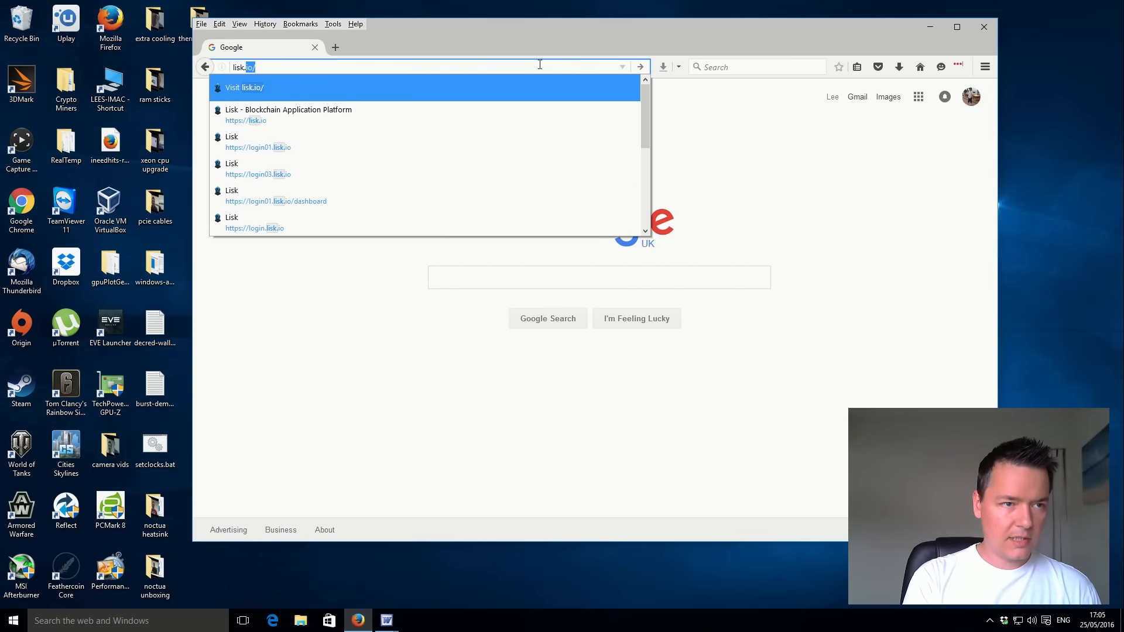
pyautogui.press('Return')
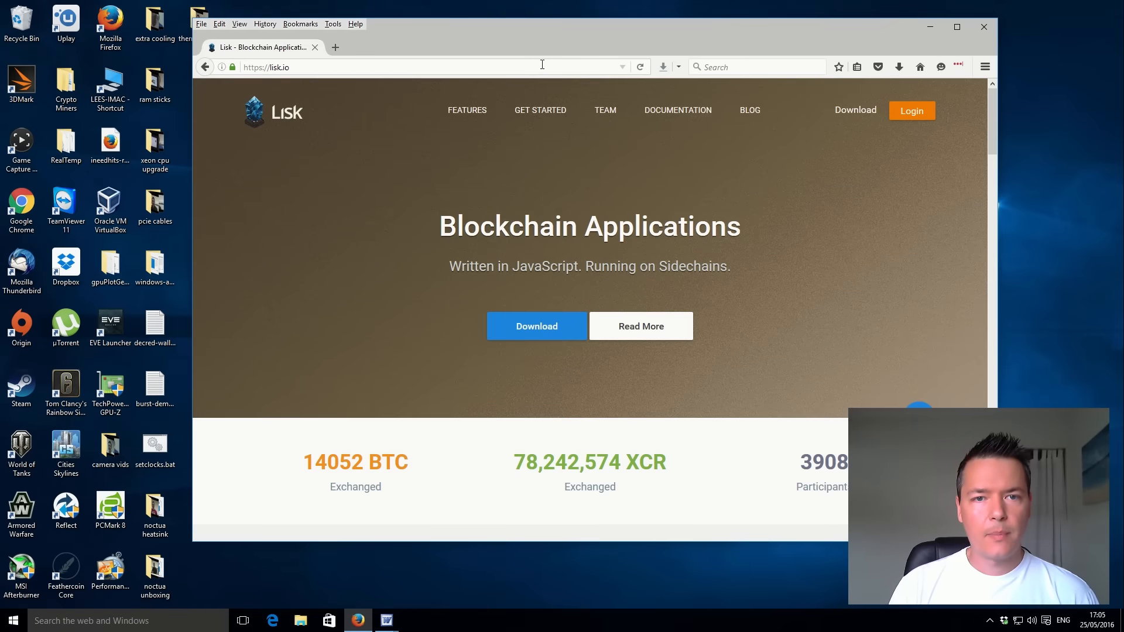
# Go to the Lisk downloads page and open the installation instructions for Windows.
pyautogui.click(855, 113)
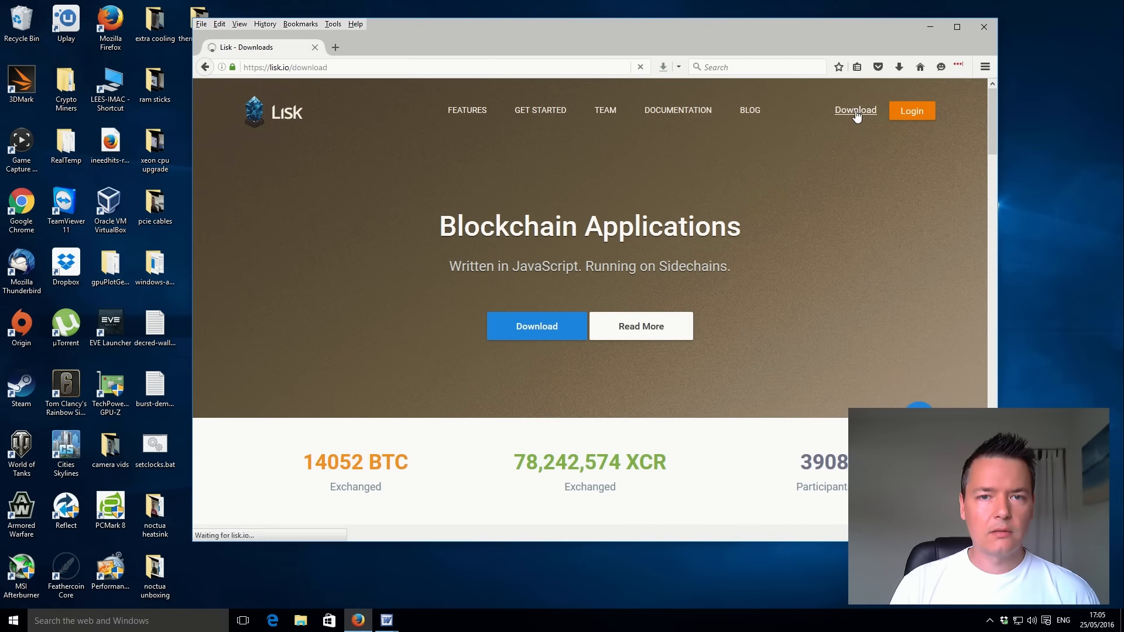
pyautogui.scroll(-10, 732, 210)
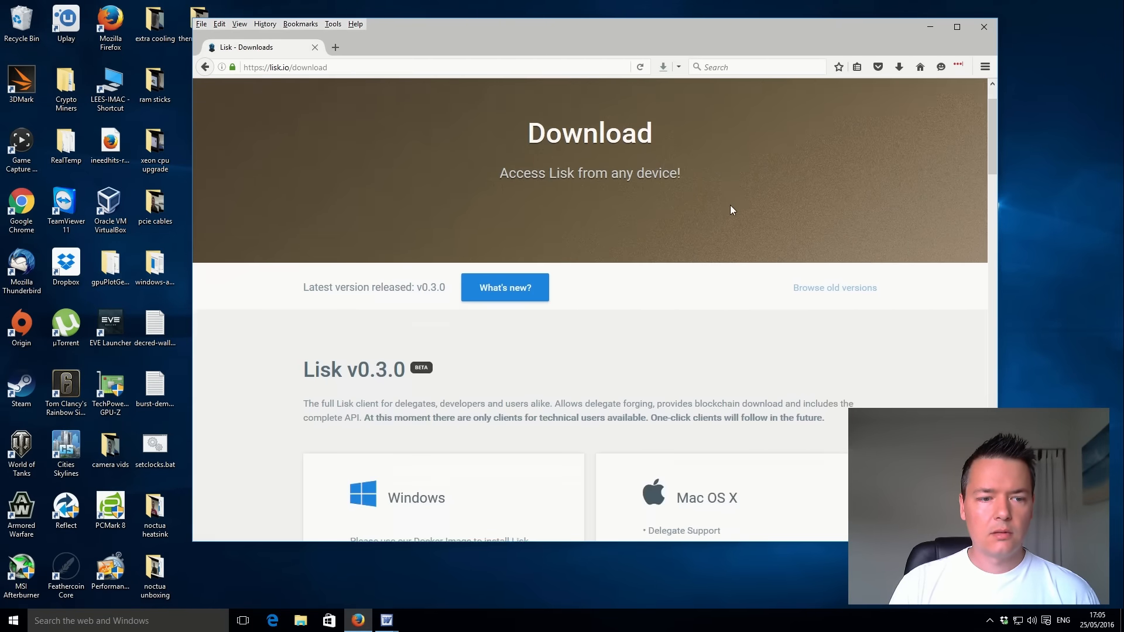
pyautogui.scroll(3, 682, 203)
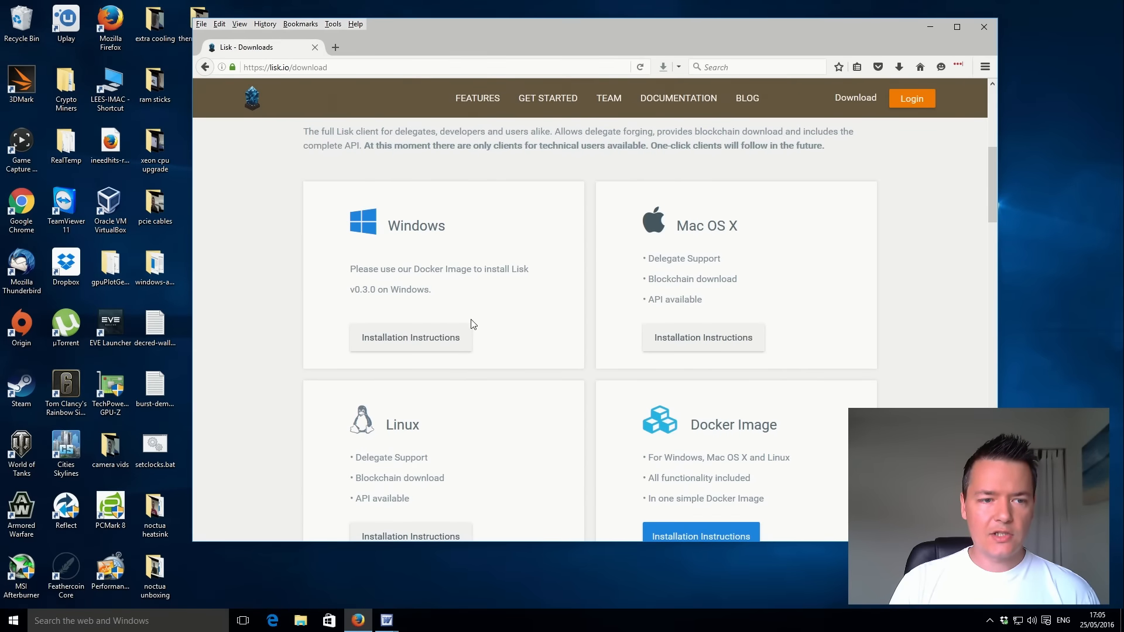
pyautogui.click(429, 344)
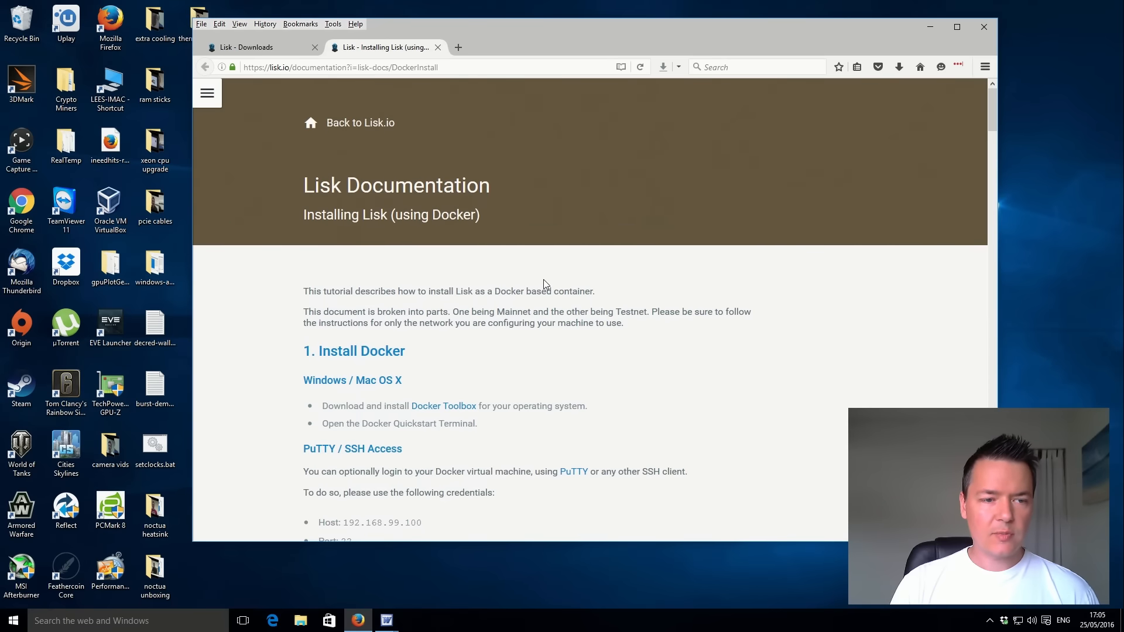
# Follow the Docker Toolbox link in the Install Docker section and save the Windows installer, DockerToolbox-1.11.1b.exe.
pyautogui.scroll(-2, 544, 279)
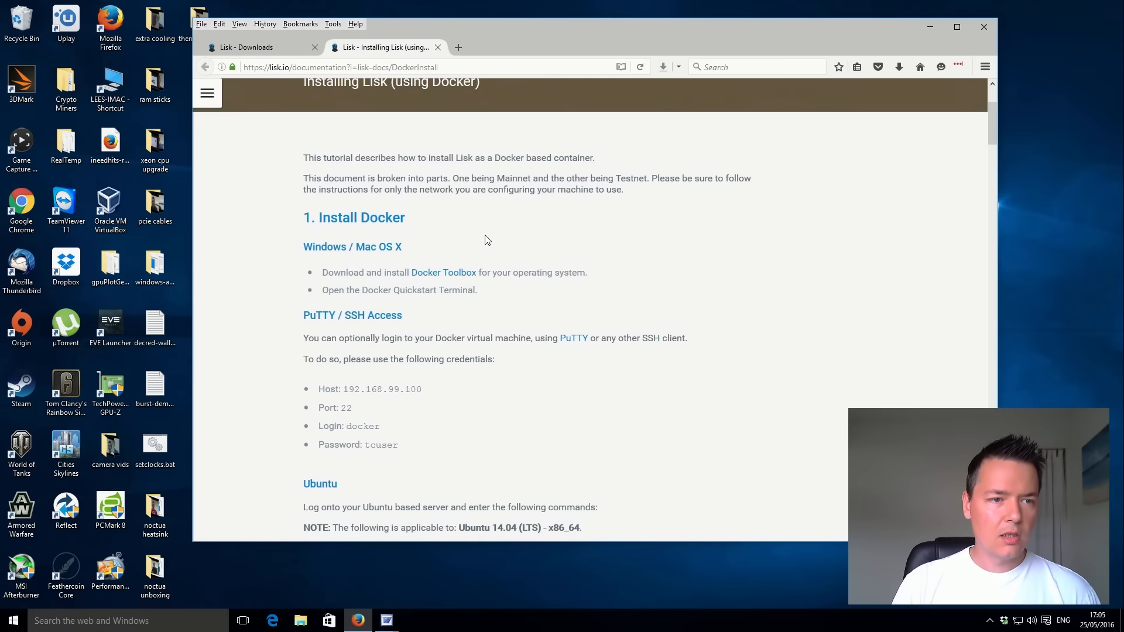
pyautogui.scroll(-1, 488, 236)
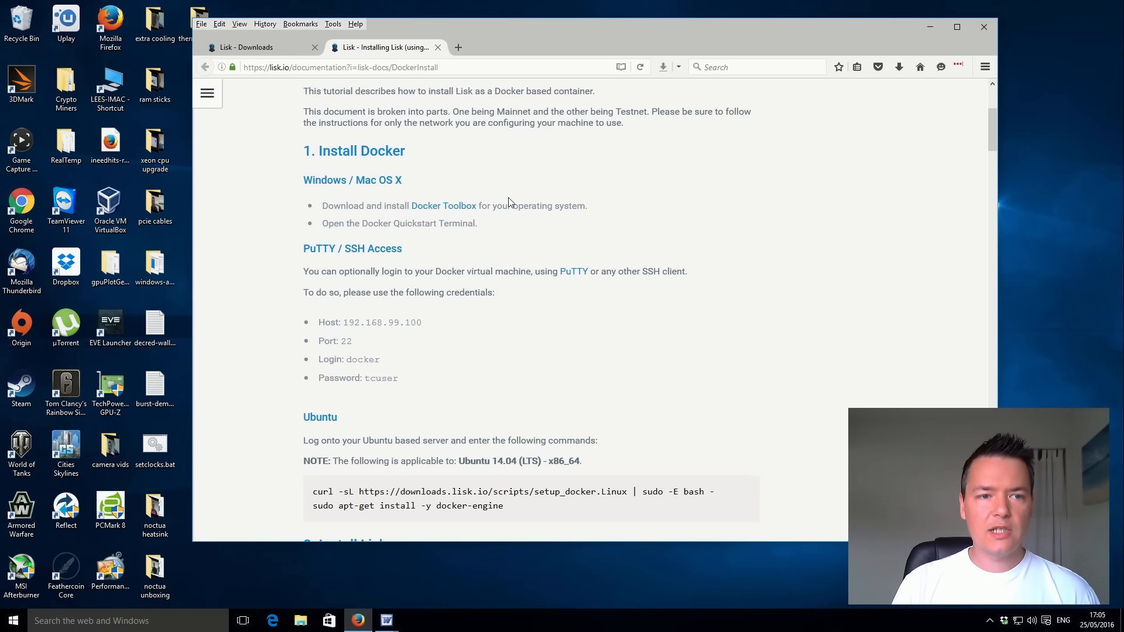
pyautogui.click(451, 207)
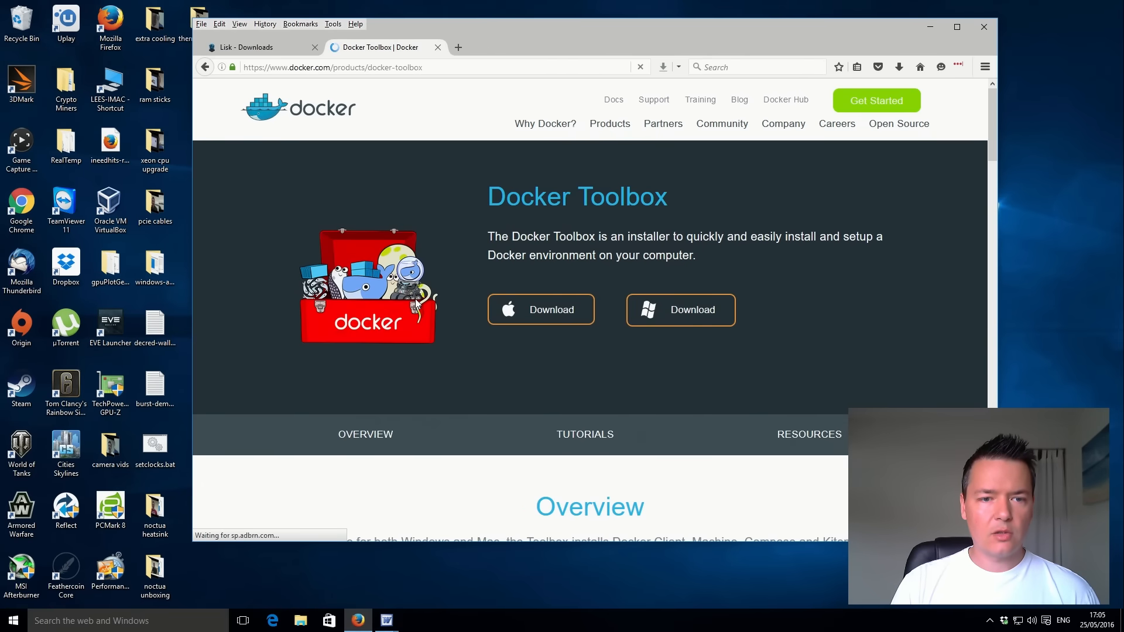
pyautogui.click(696, 313)
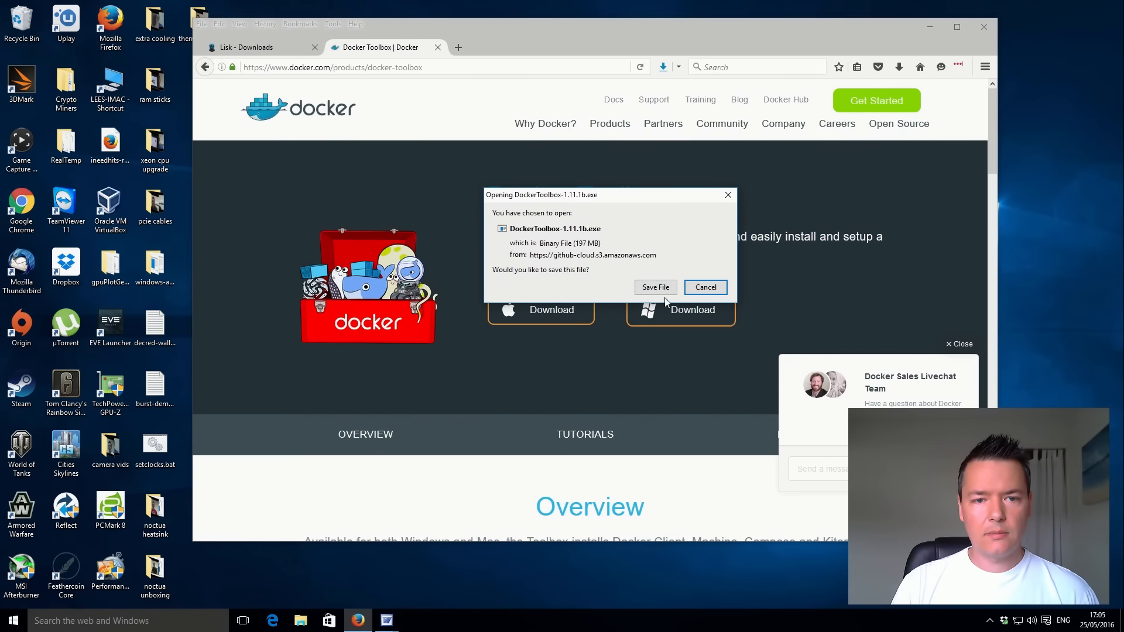
pyautogui.click(655, 288)
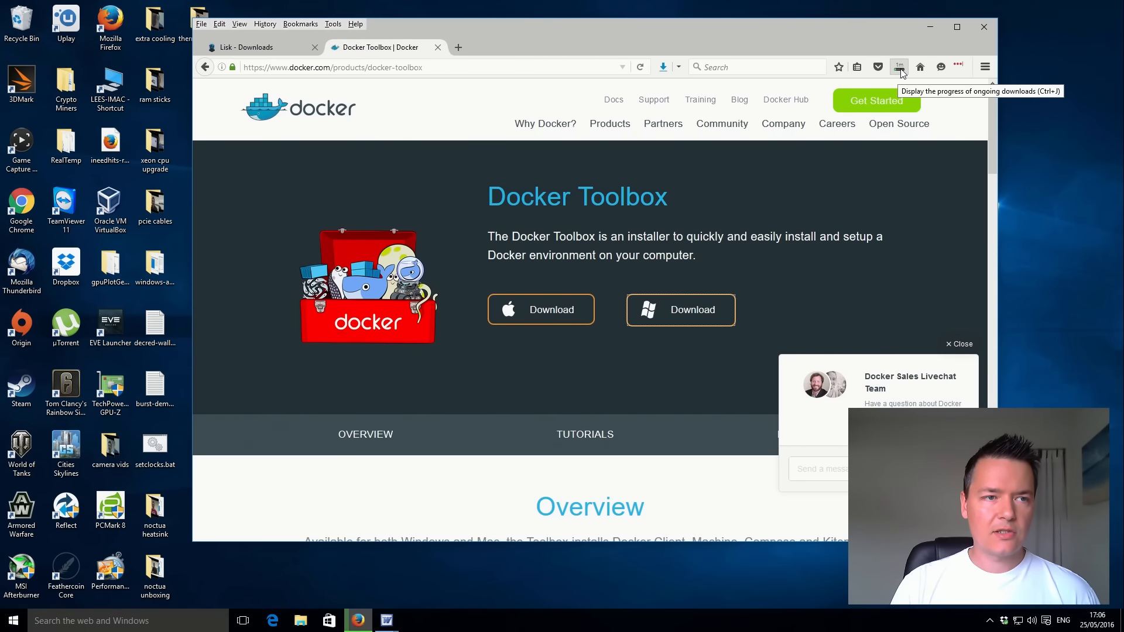
# Reopen the Windows installation instructions from the Lisk downloads page and read the Install Docker and Install Lisk sections.
pyautogui.click(282, 48)
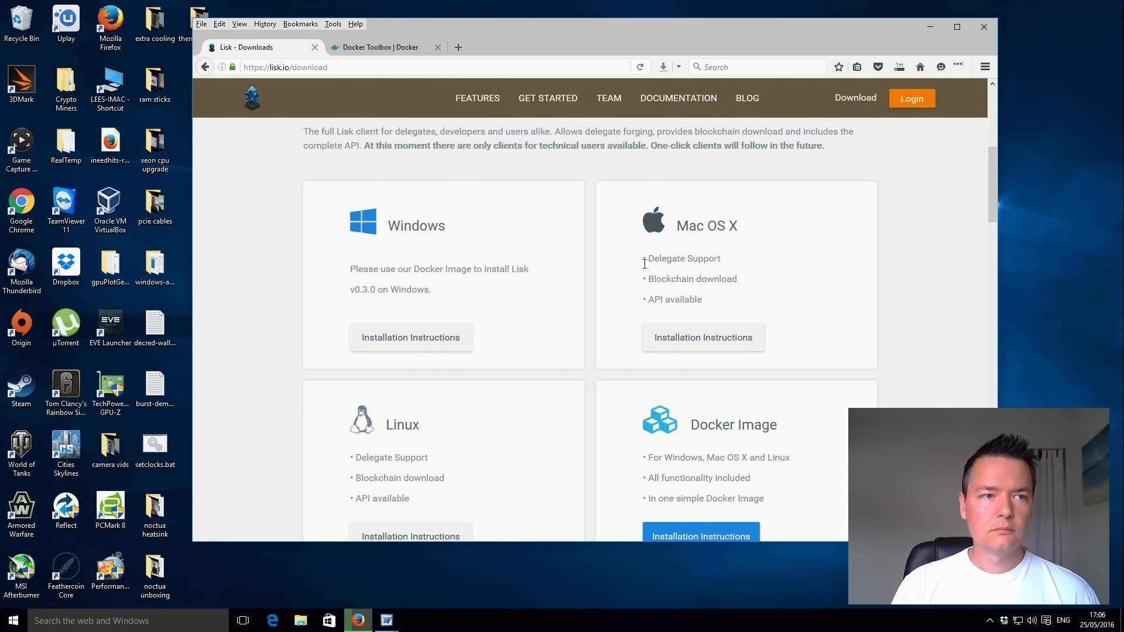
pyautogui.click(448, 345)
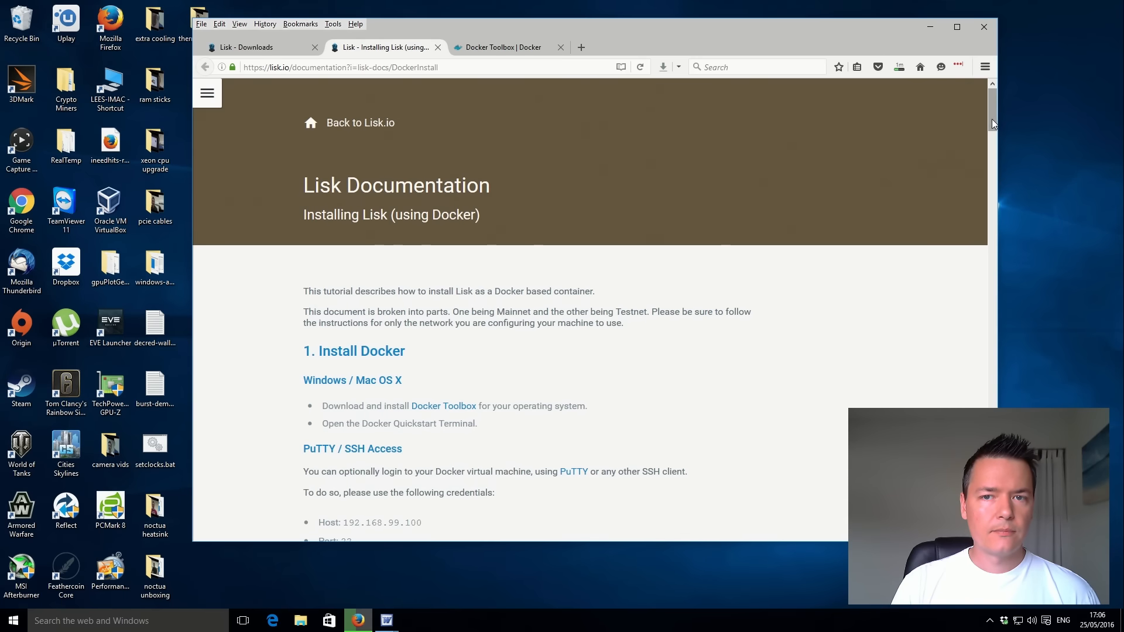
pyautogui.moveTo(991, 123); pyautogui.dragTo(992, 141)
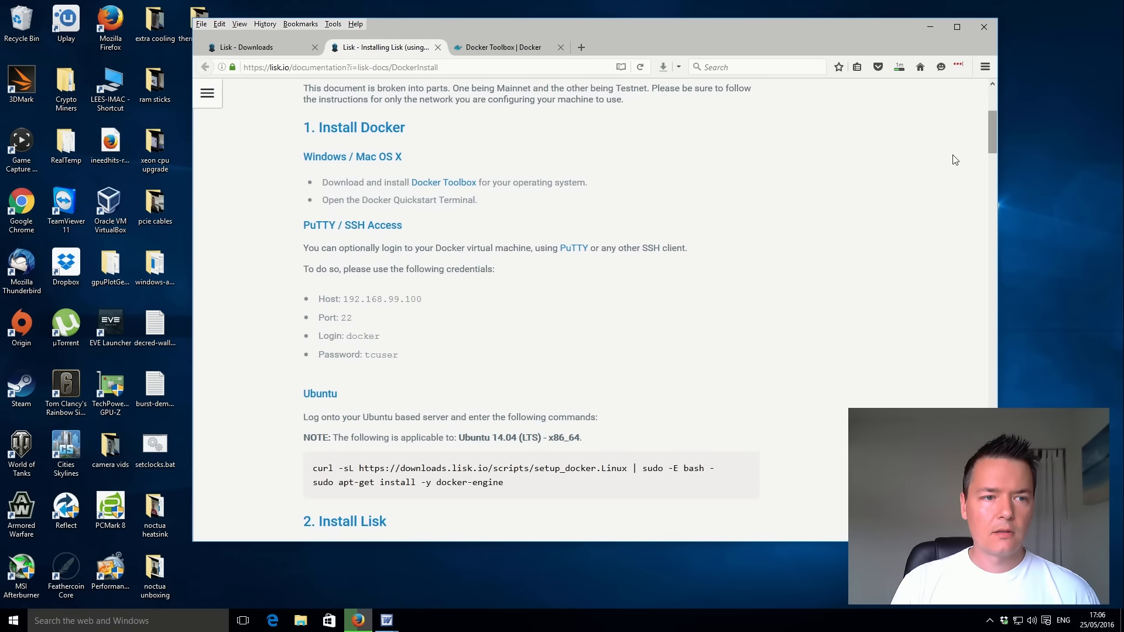
pyautogui.scroll(-2, 301, 201)
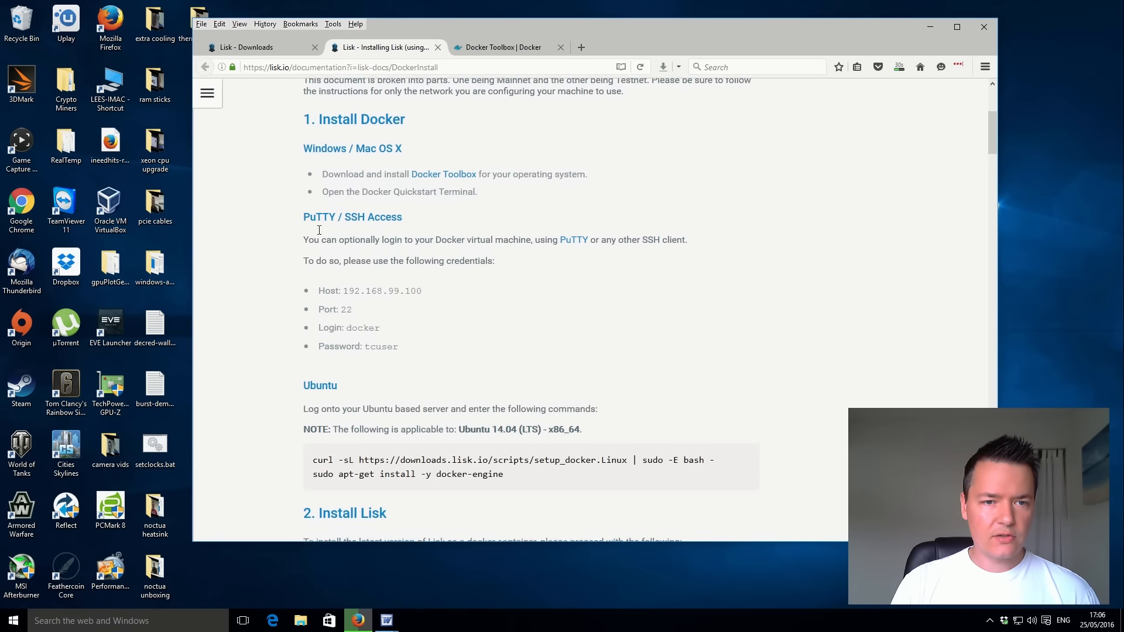
pyautogui.scroll(2, 328, 175)
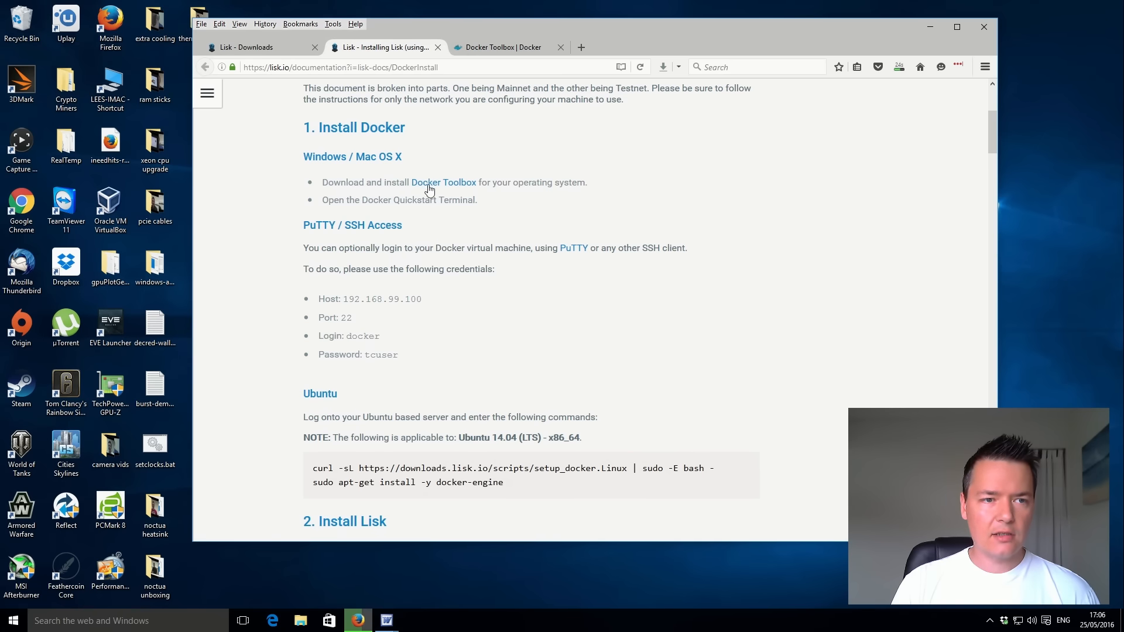
pyautogui.scroll(-2, 510, 318)
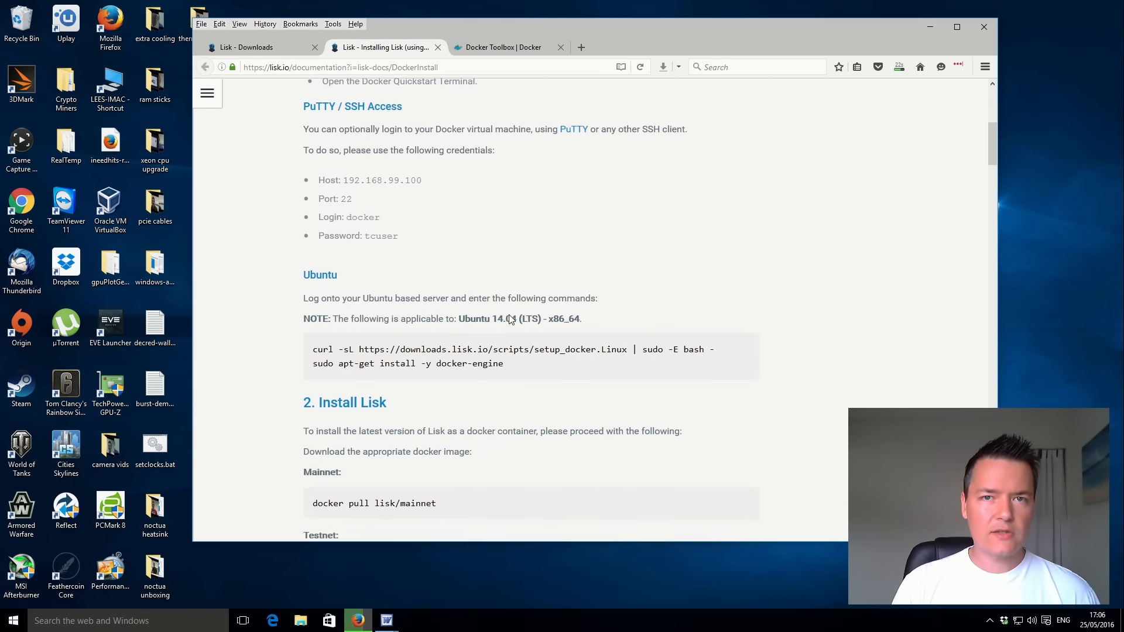
pyautogui.scroll(2, 510, 319)
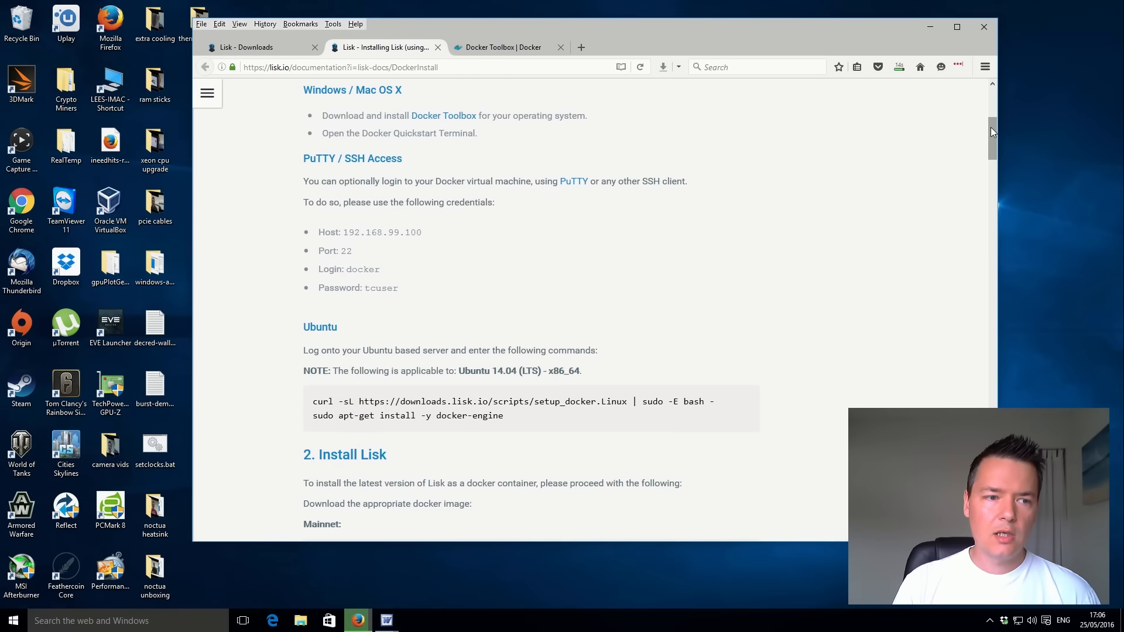
pyautogui.moveTo(991, 127); pyautogui.dragTo(994, 168)
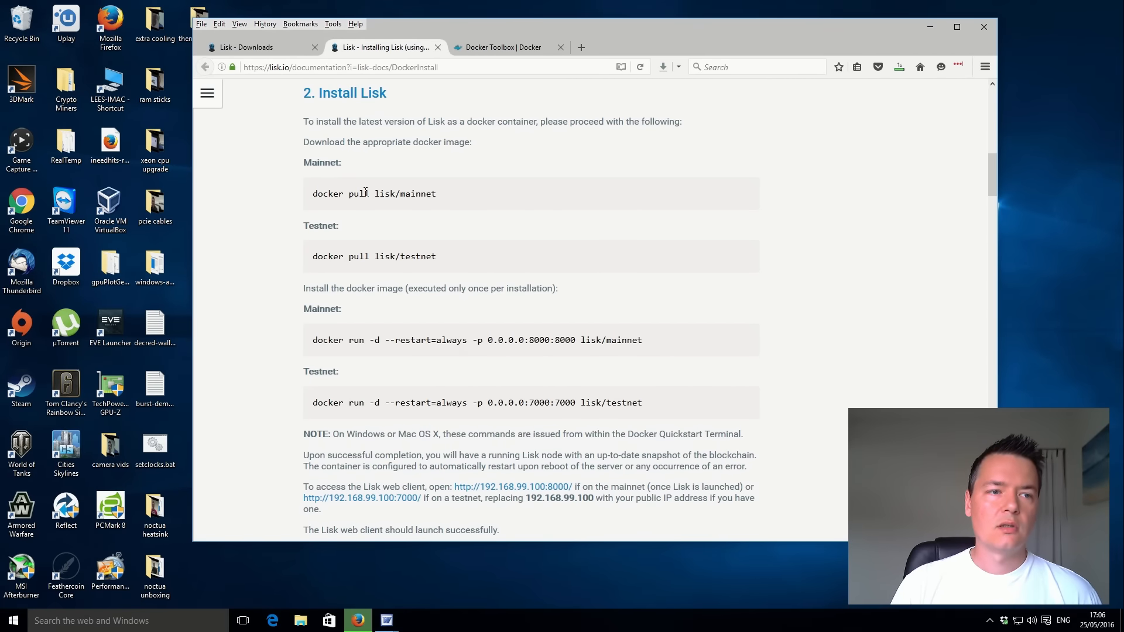
# Copy the Mainnet image command "docker pull lisk/mainnet" from the Install Lisk section.
pyautogui.moveTo(315, 196); pyautogui.dragTo(437, 194)
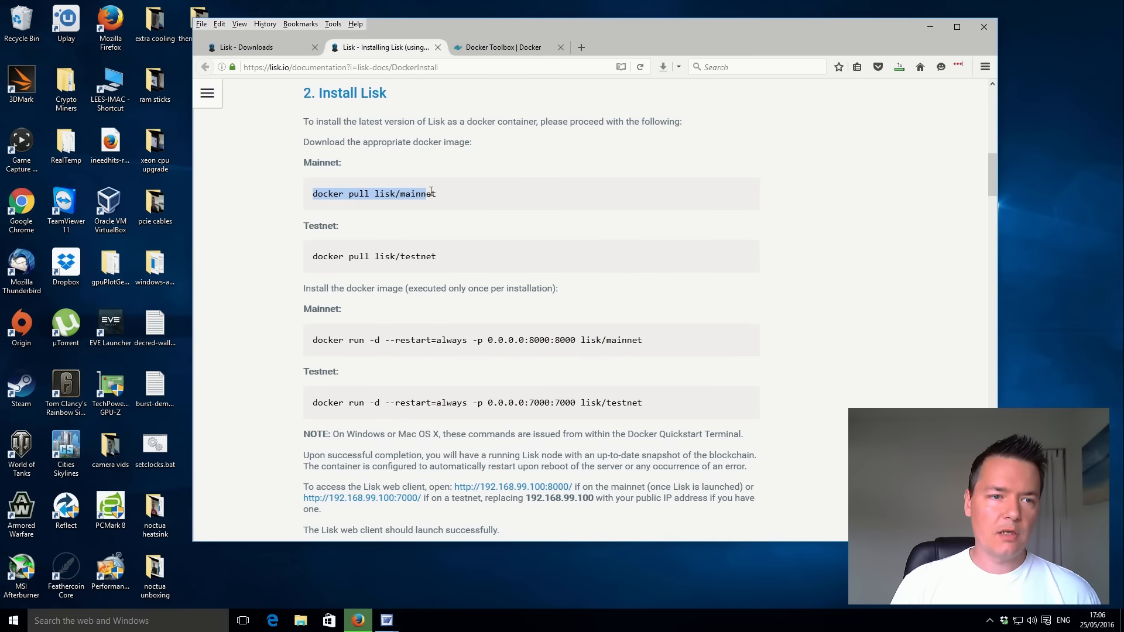
pyautogui.rightClick(427, 196)
pyautogui.click(456, 204)
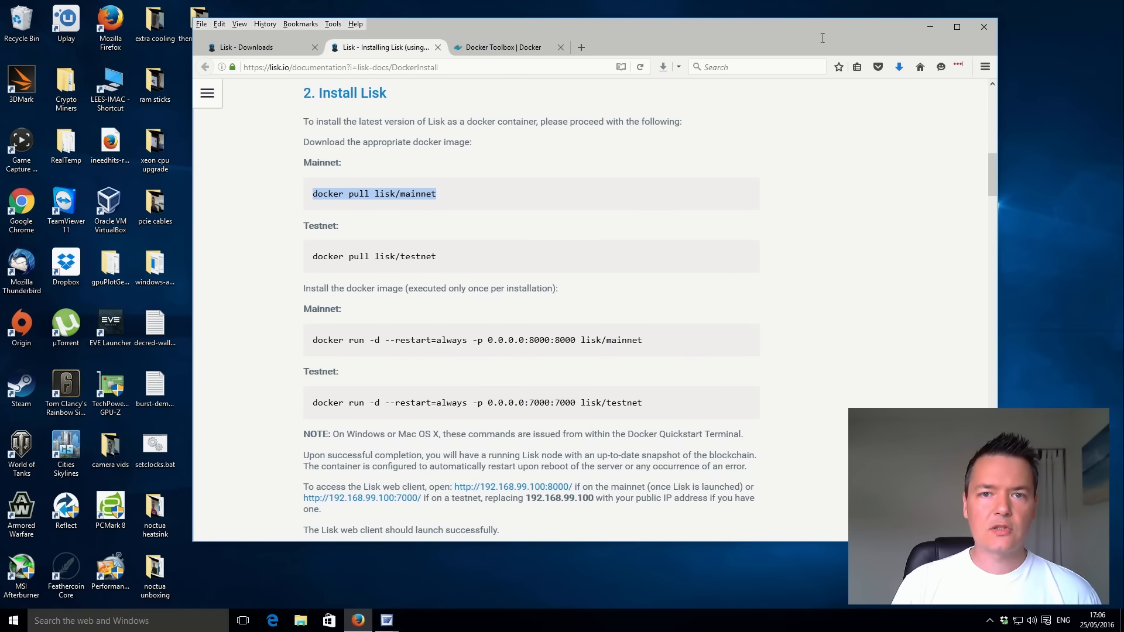
# Launch the downloaded DockerToolbox-1.11.1b.exe installer from the browser's downloads.
pyautogui.click(899, 68)
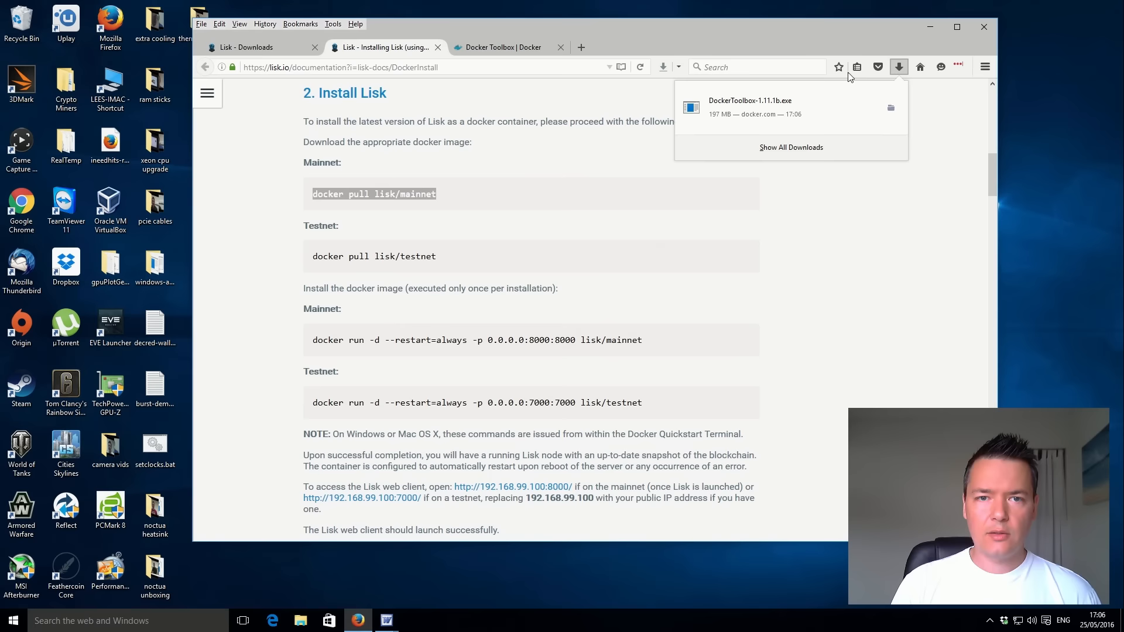
pyautogui.click(818, 115)
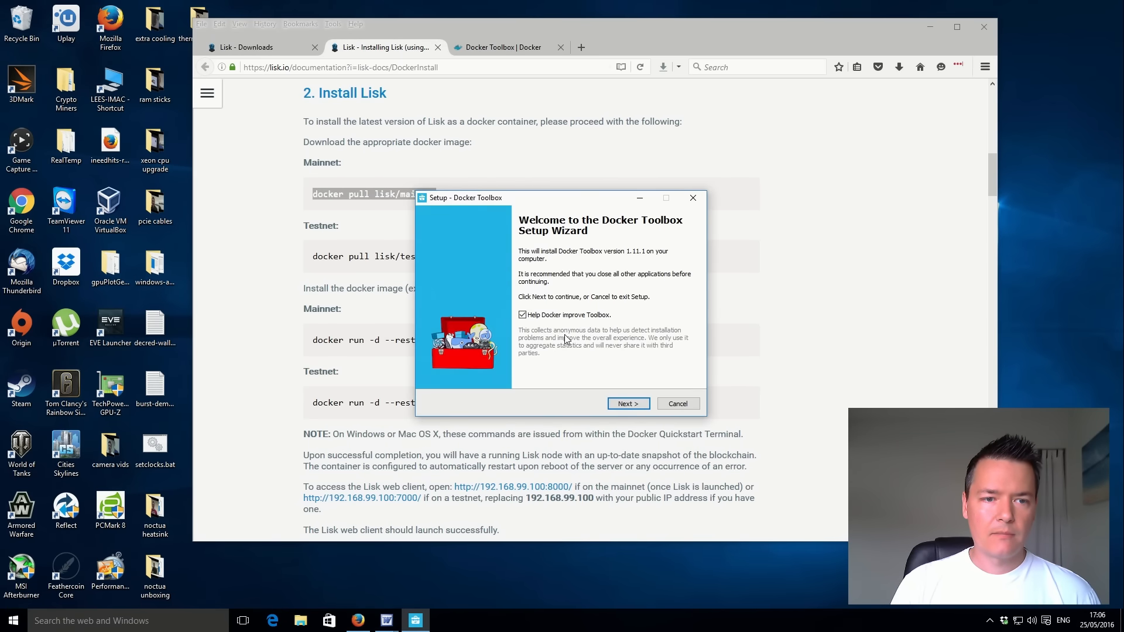
# Install Docker Toolbox with the default folder, full installation and default additional tasks, opting out of Help Docker improve Toolbox.
pyautogui.click(541, 316)
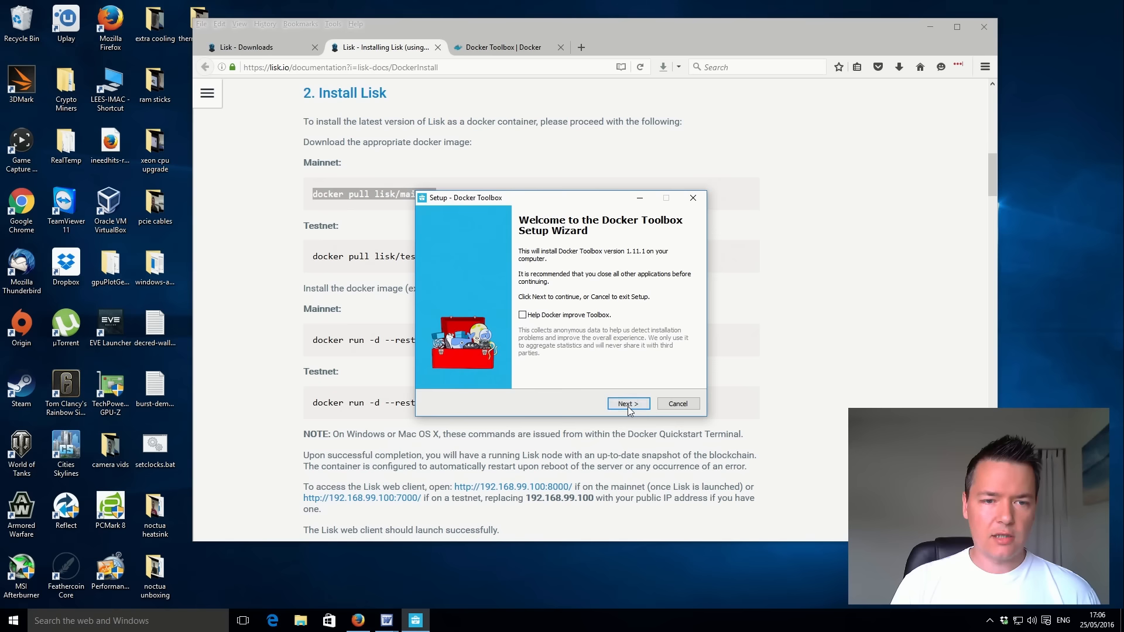
pyautogui.click(630, 404)
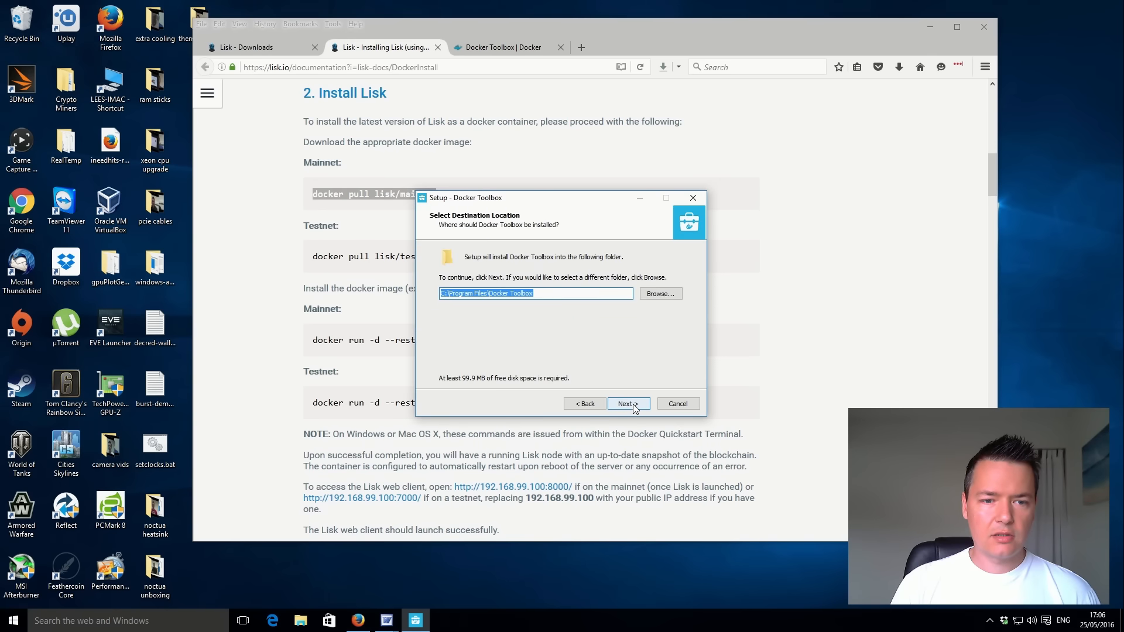
pyautogui.click(635, 408)
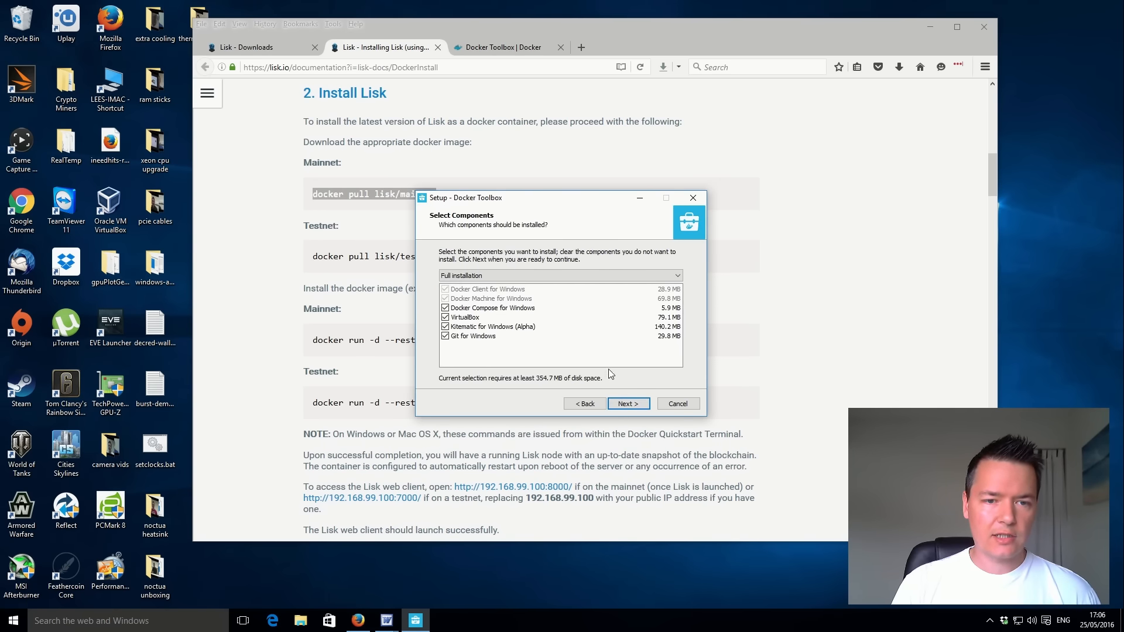
pyautogui.click(626, 405)
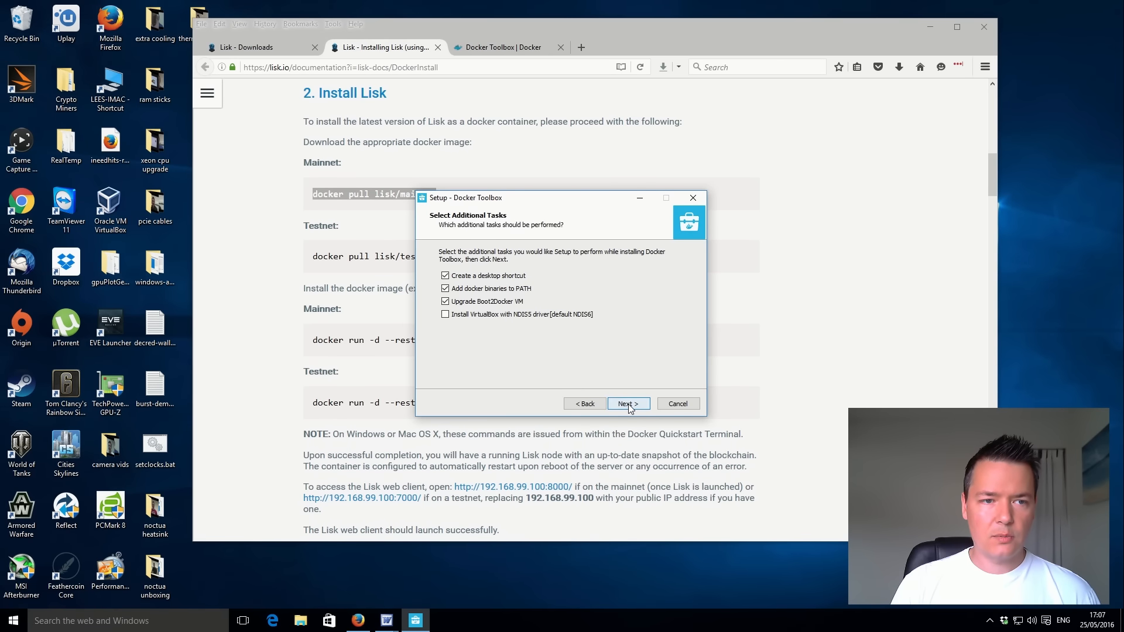
pyautogui.click(629, 405)
pyautogui.click(630, 404)
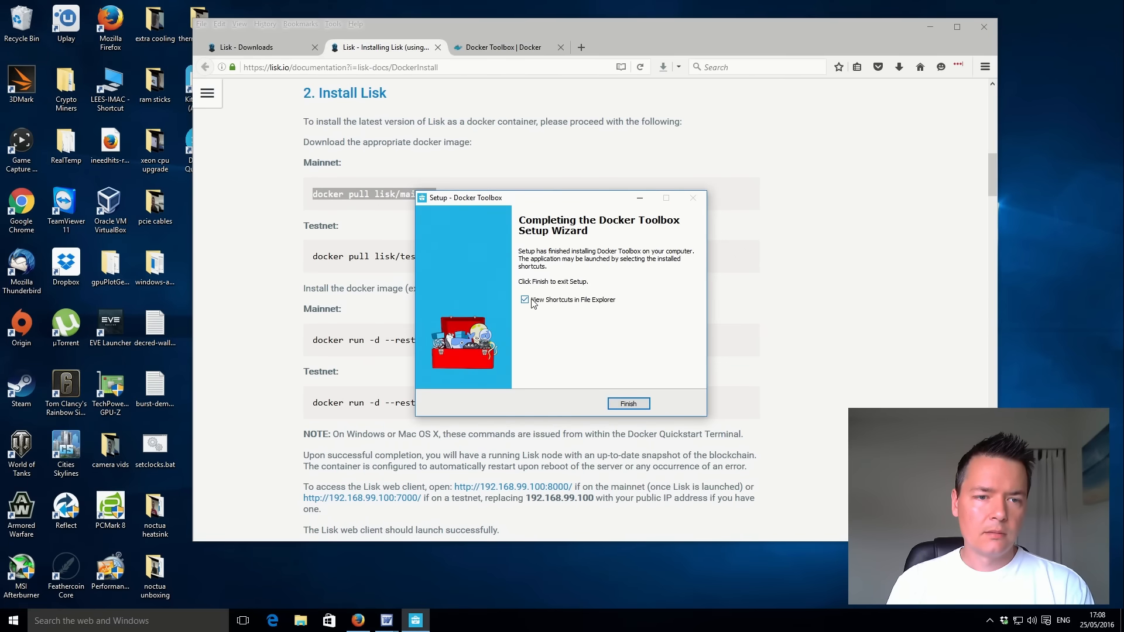
pyautogui.click(628, 404)
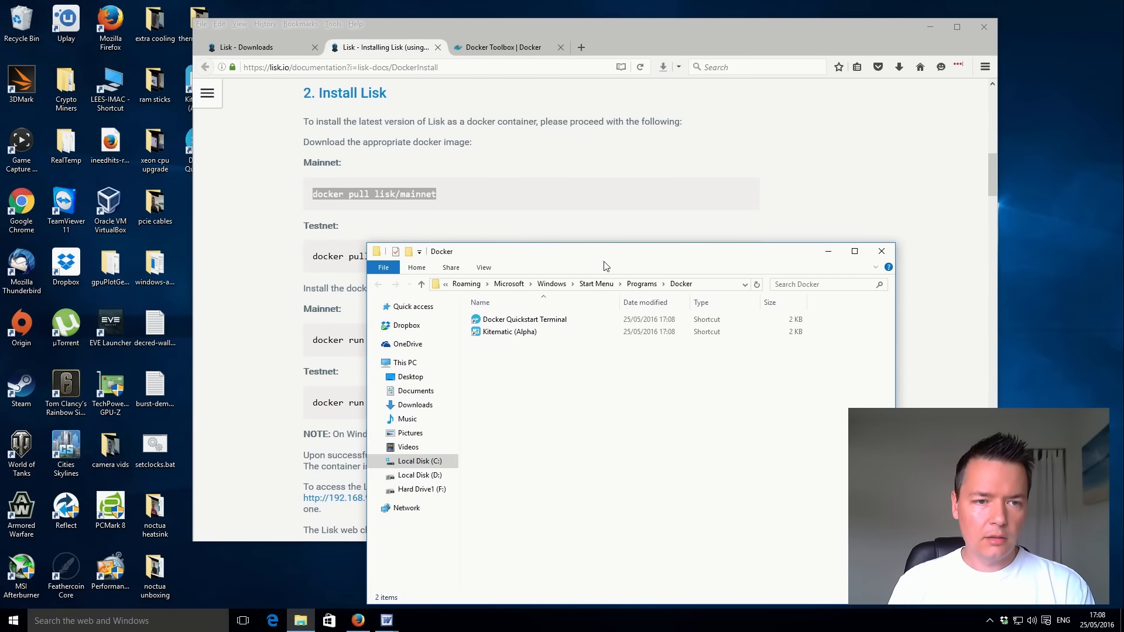
# Launch Docker Quickstart Terminal from the Docker shortcuts folder, minimise the folder, and move the terminal clear of the Mainnet commands.
pyautogui.moveTo(612, 257); pyautogui.dragTo(704, 193)
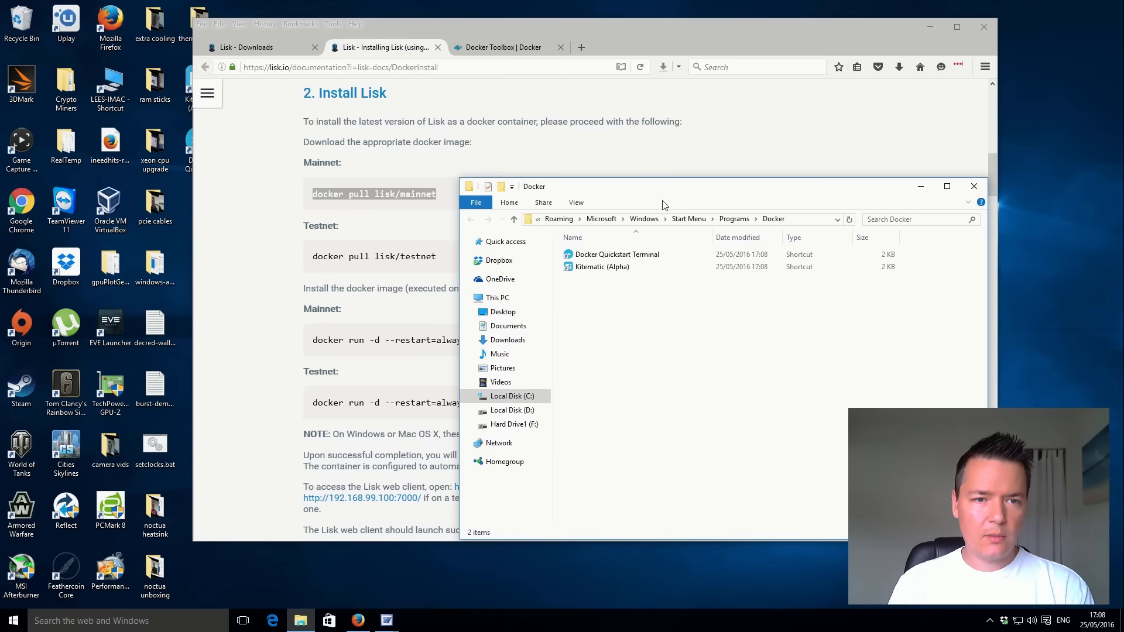
pyautogui.doubleClick(613, 255)
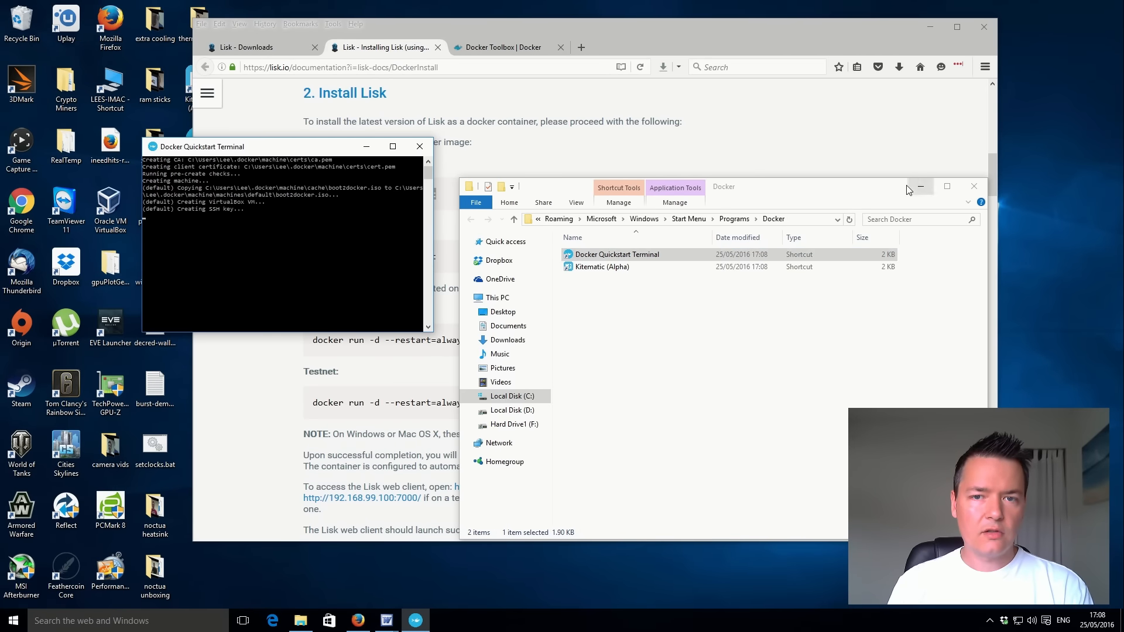
pyautogui.click(923, 185)
pyautogui.click(922, 186)
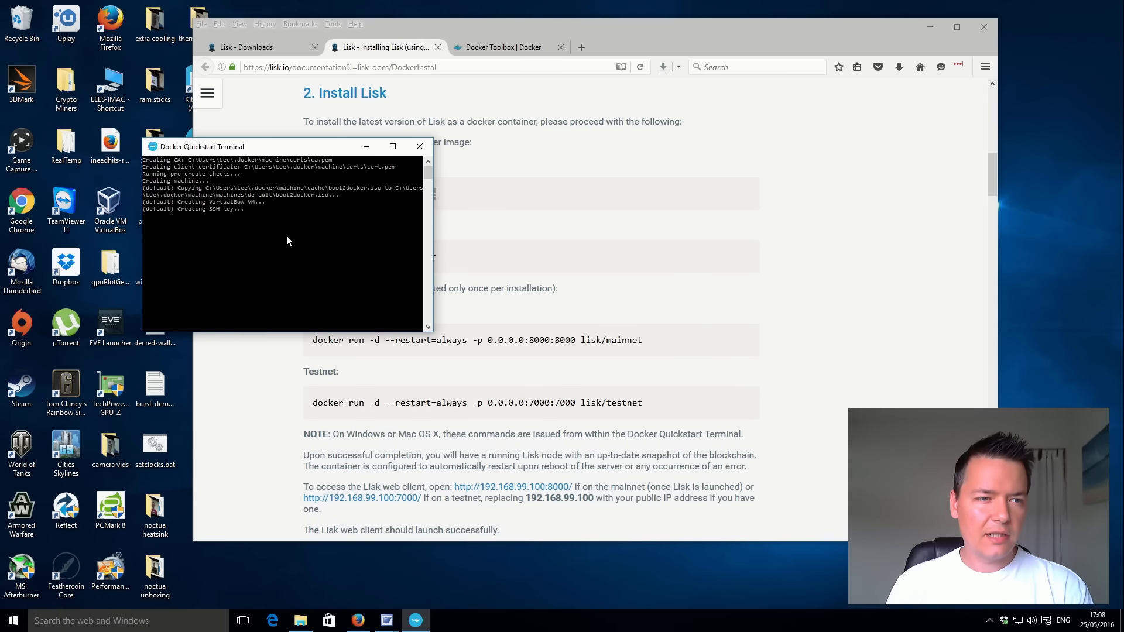
pyautogui.moveTo(250, 150); pyautogui.dragTo(792, 103)
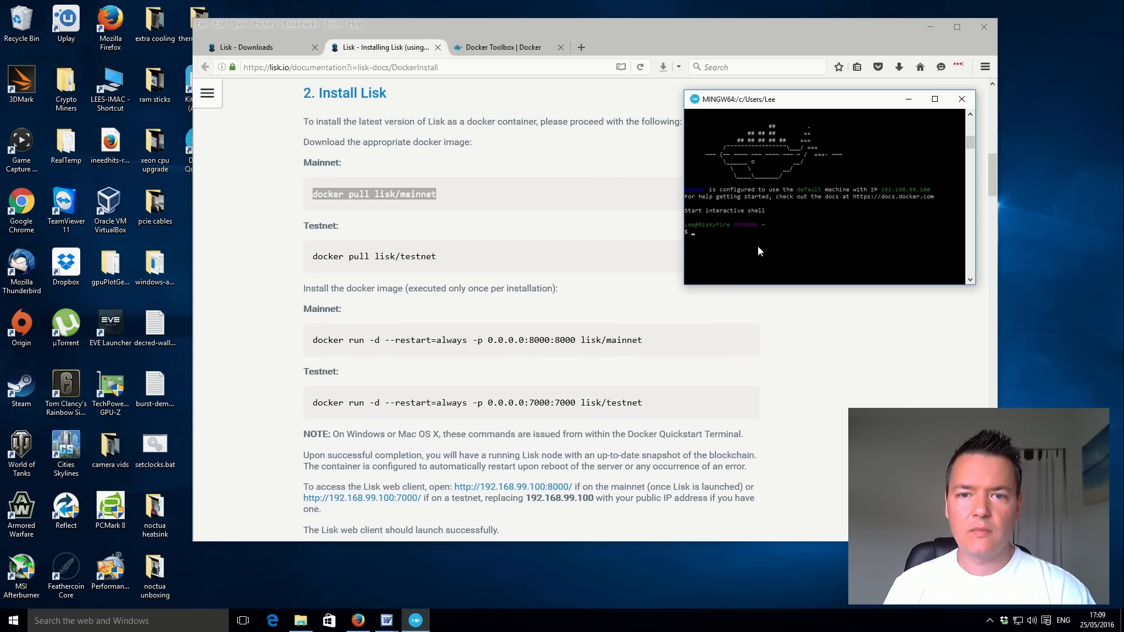
# Copy the Mainnet command "docker pull lisk/mainnet" from the Lisk instructions and run it in the Docker terminal.
pyautogui.click(546, 190)
pyautogui.moveTo(312, 193); pyautogui.dragTo(434, 194)
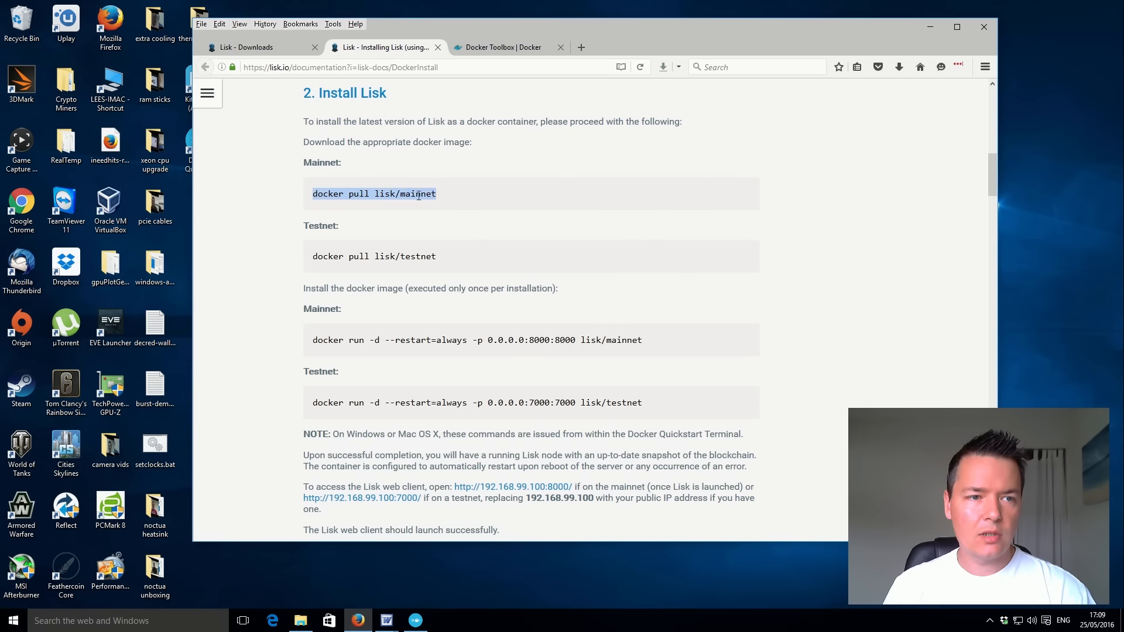
pyautogui.rightClick(414, 196)
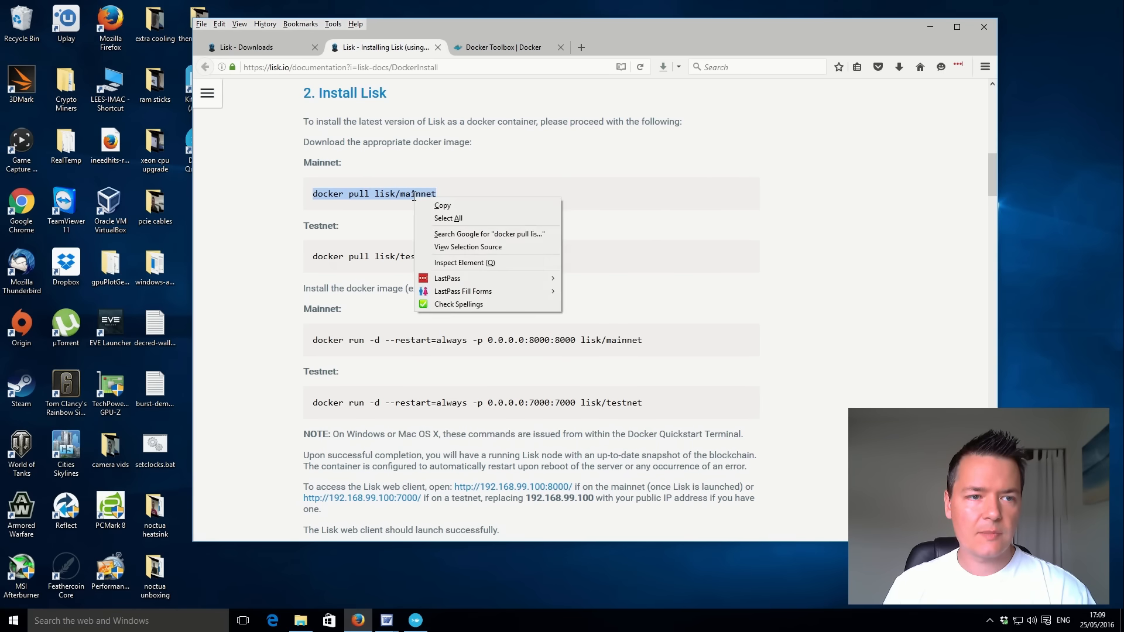
pyautogui.click(448, 205)
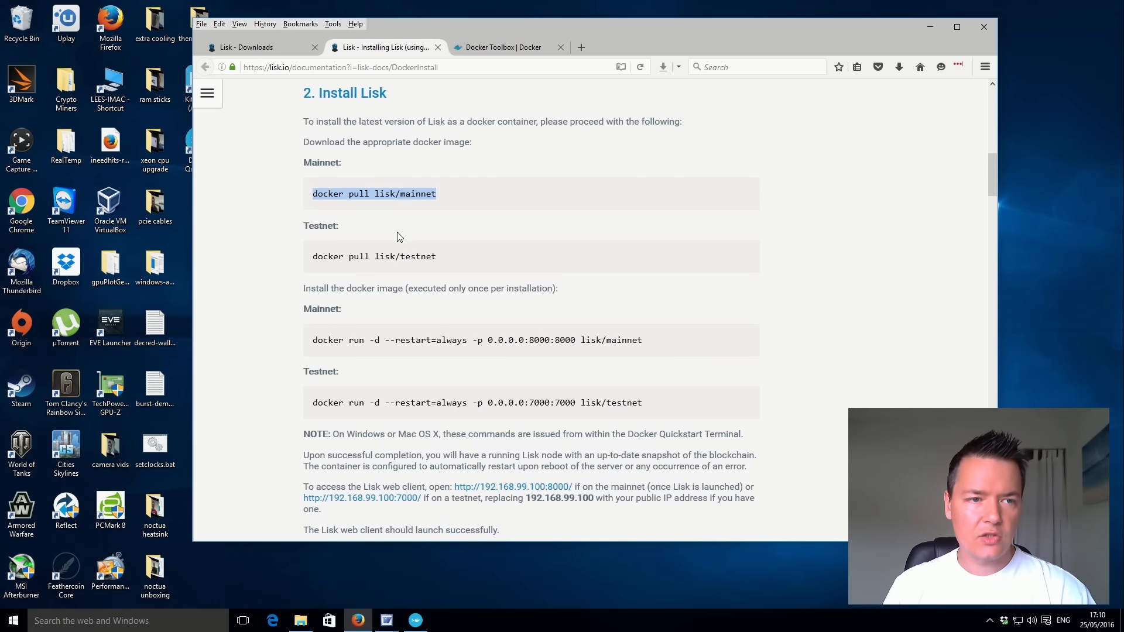
pyautogui.click(416, 620)
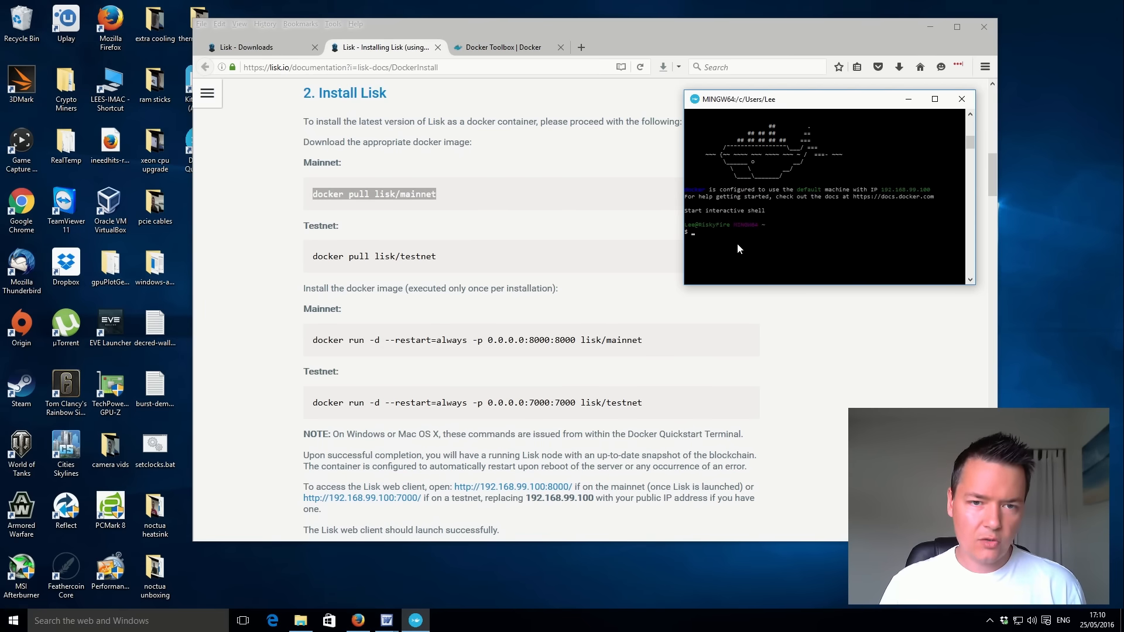
pyautogui.press('shift+Insert')
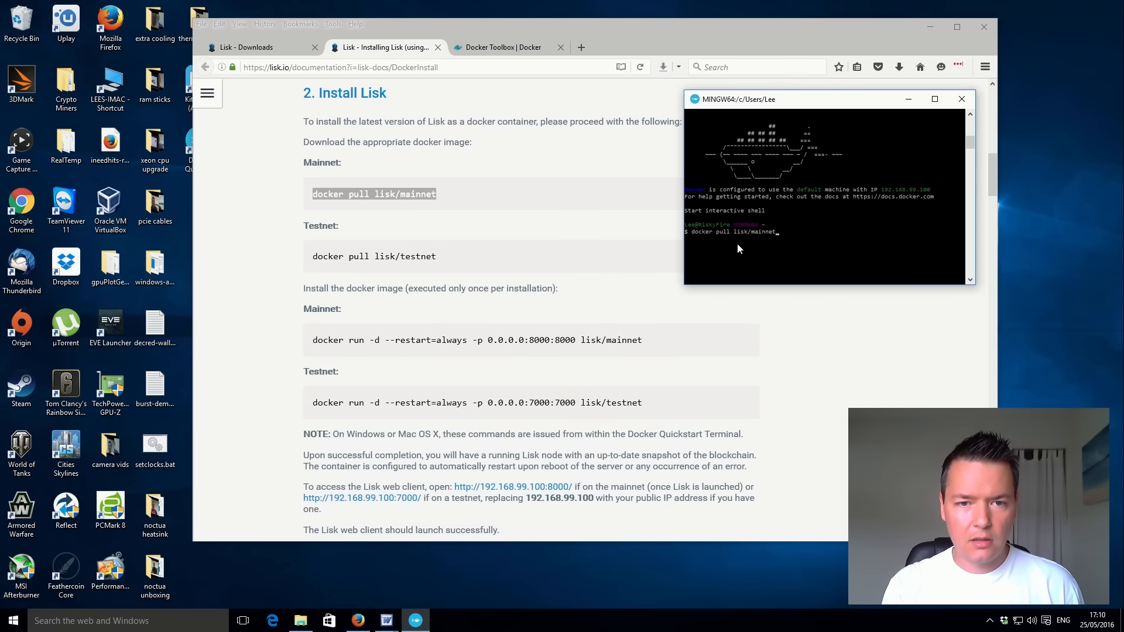
pyautogui.press('Return')
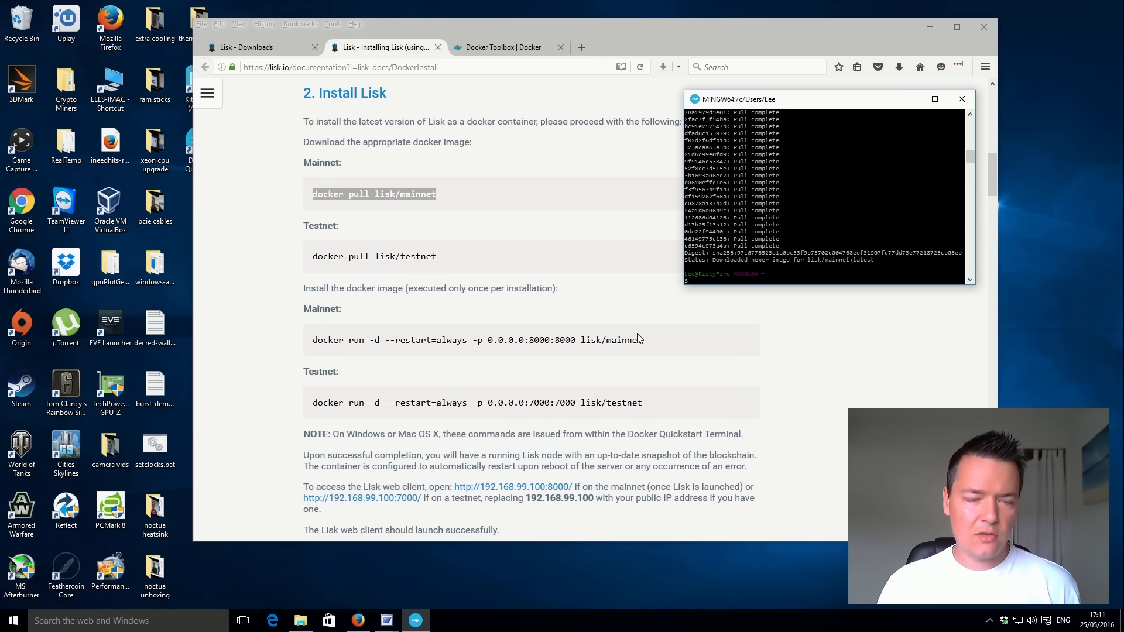
# Copy the Mainnet command "docker run -d --restart=always -p 0.0.0.0:8000:8000 lisk/mainnet" and run it in the Docker terminal.
pyautogui.click(679, 338)
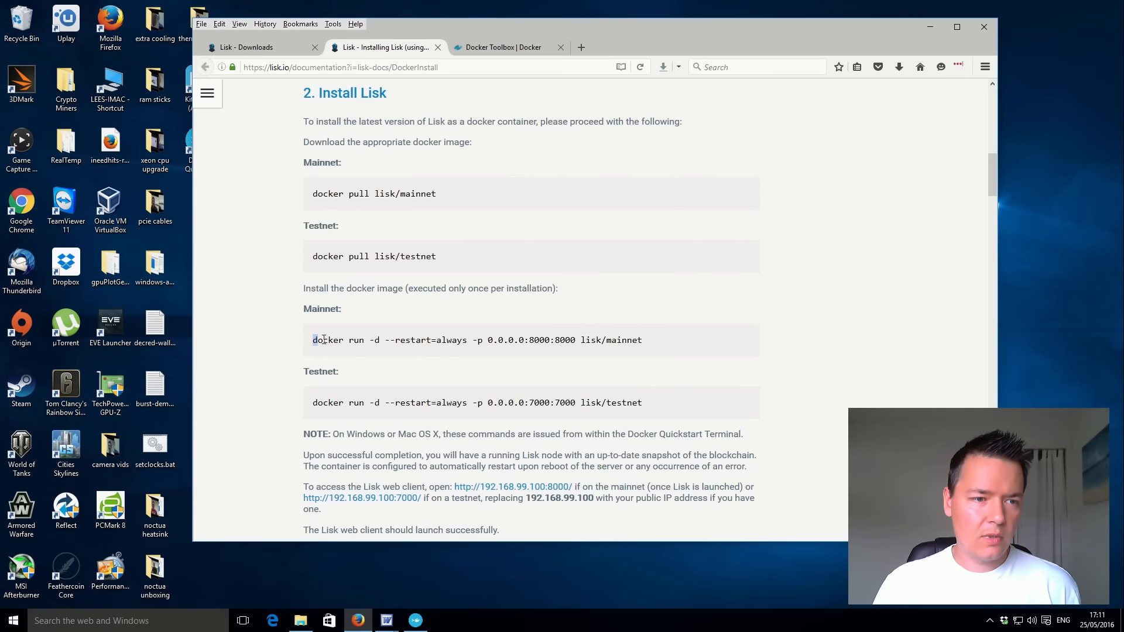
pyautogui.moveTo(312, 341); pyautogui.dragTo(647, 343)
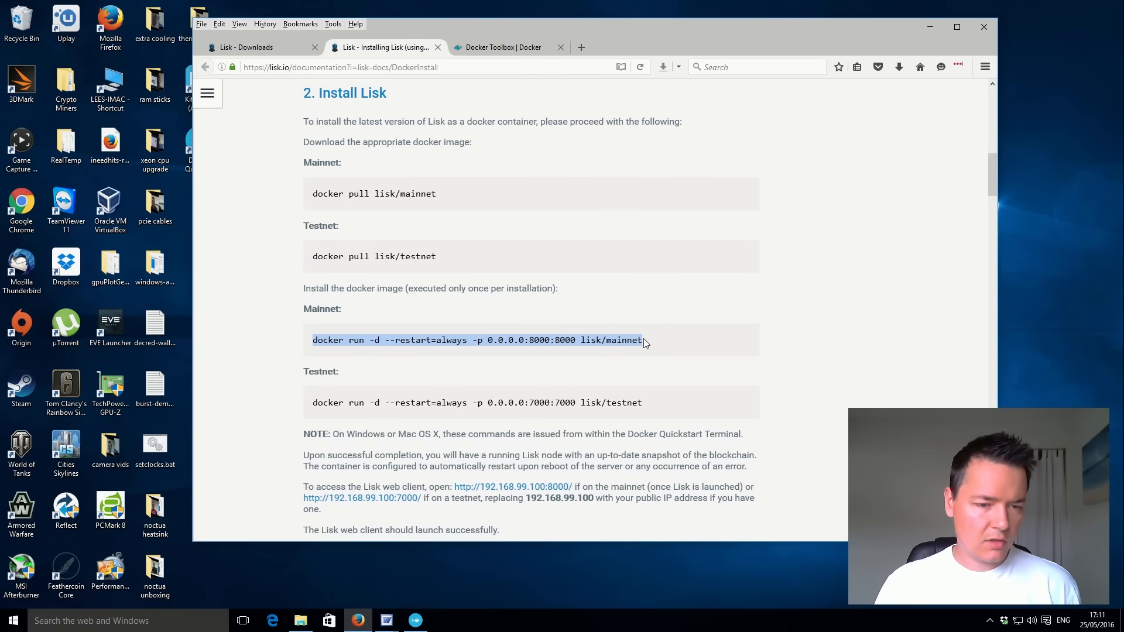
pyautogui.click(416, 620)
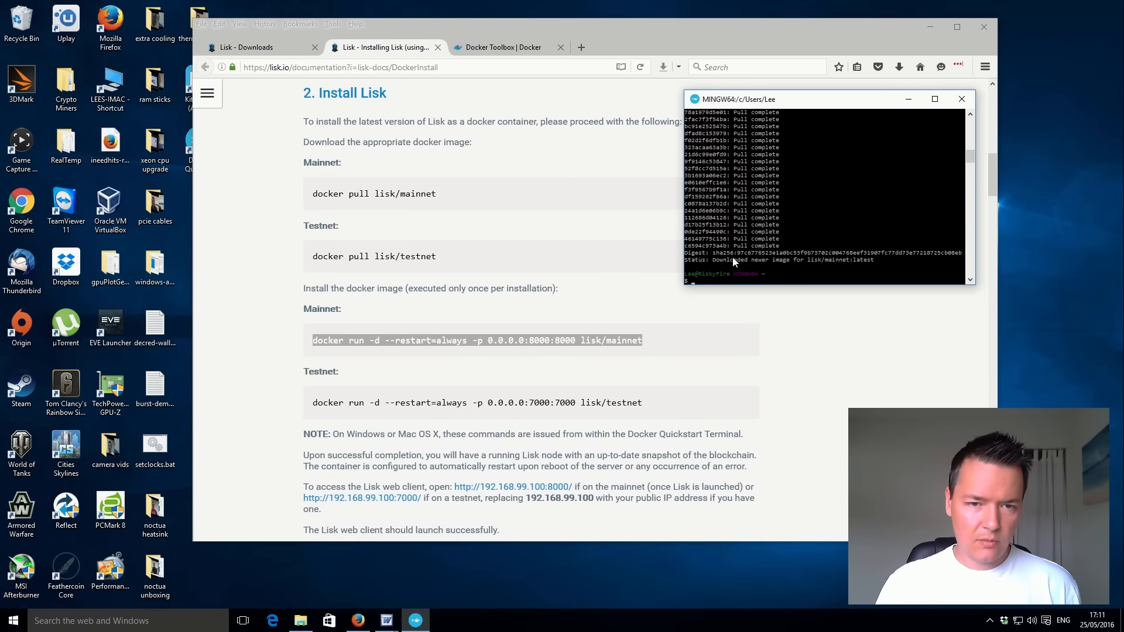
pyautogui.press('shift+Insert')
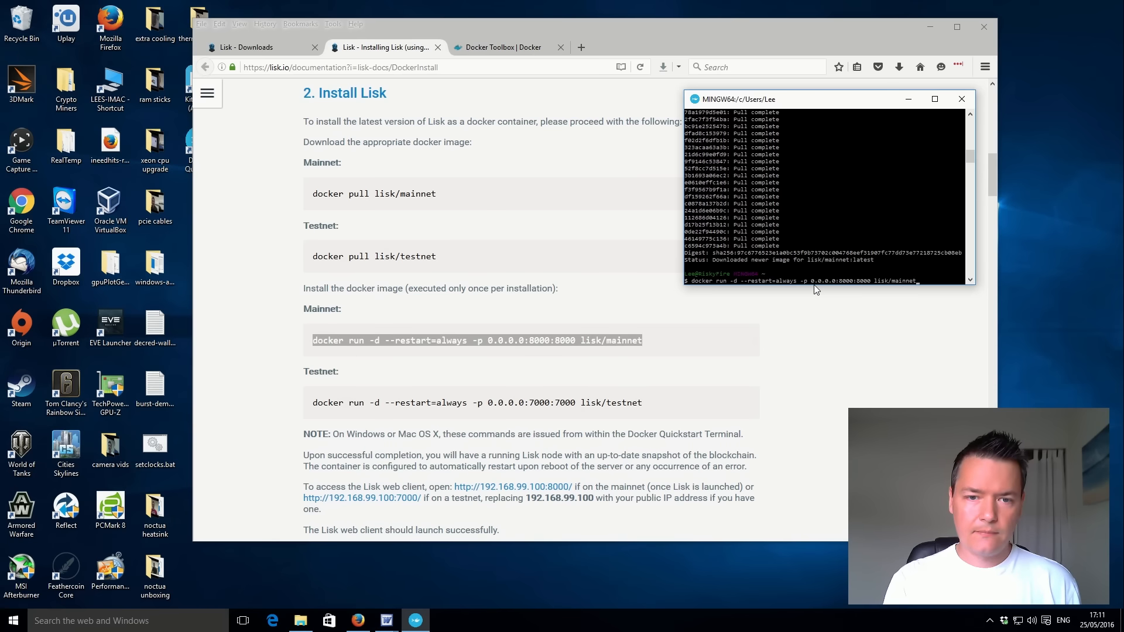
pyautogui.press('Return')
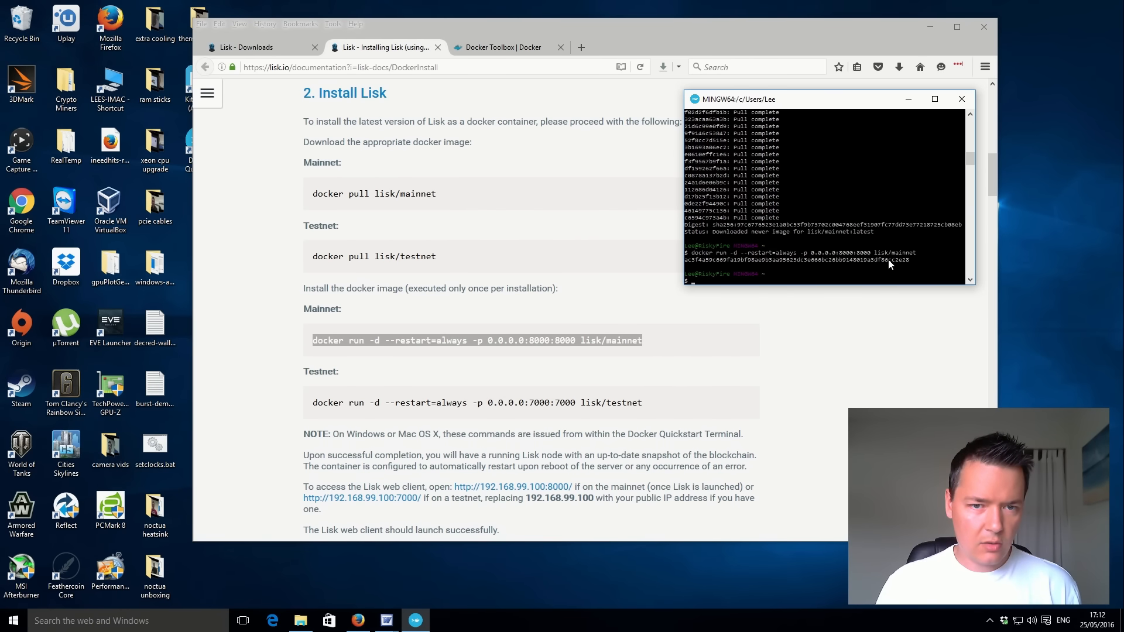
# Read the instructions on accessing the Lisk web client in the Install Lisk section of the browser page.
pyautogui.click(288, 368)
pyautogui.scroll(-3, 293, 360)
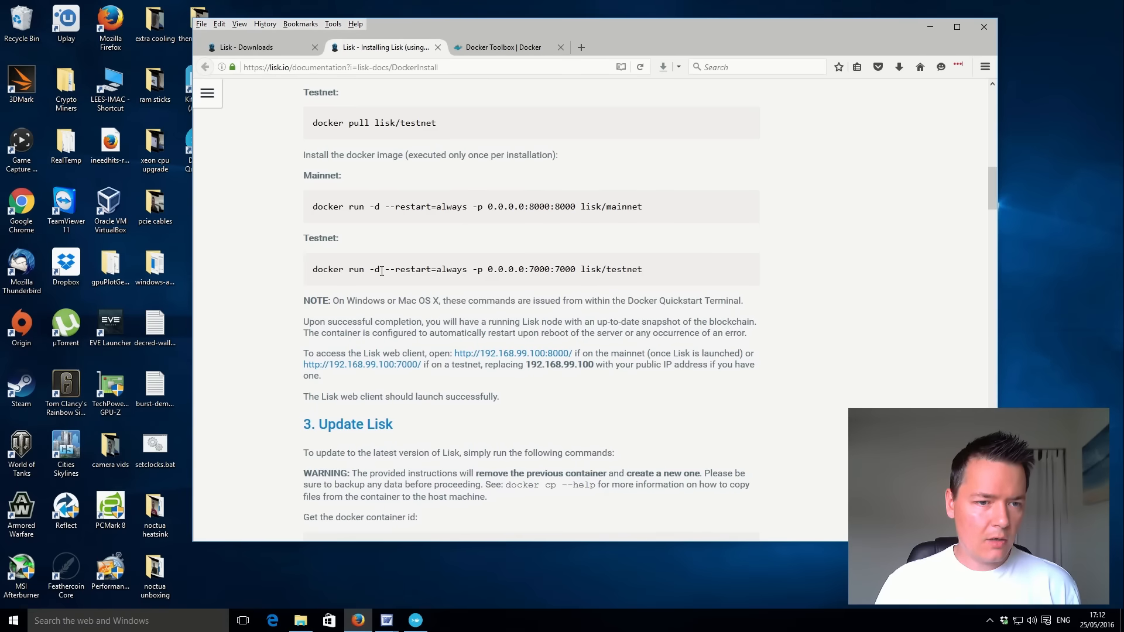
pyautogui.scroll(-3, 382, 271)
pyautogui.scroll(-1, 475, 246)
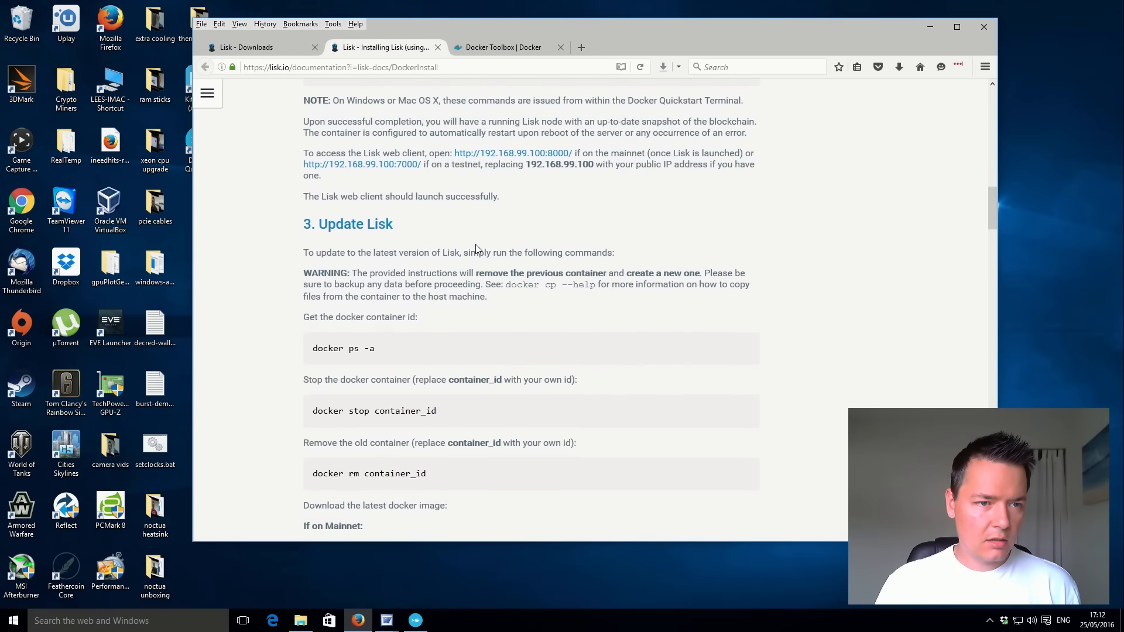
pyautogui.scroll(3, 472, 249)
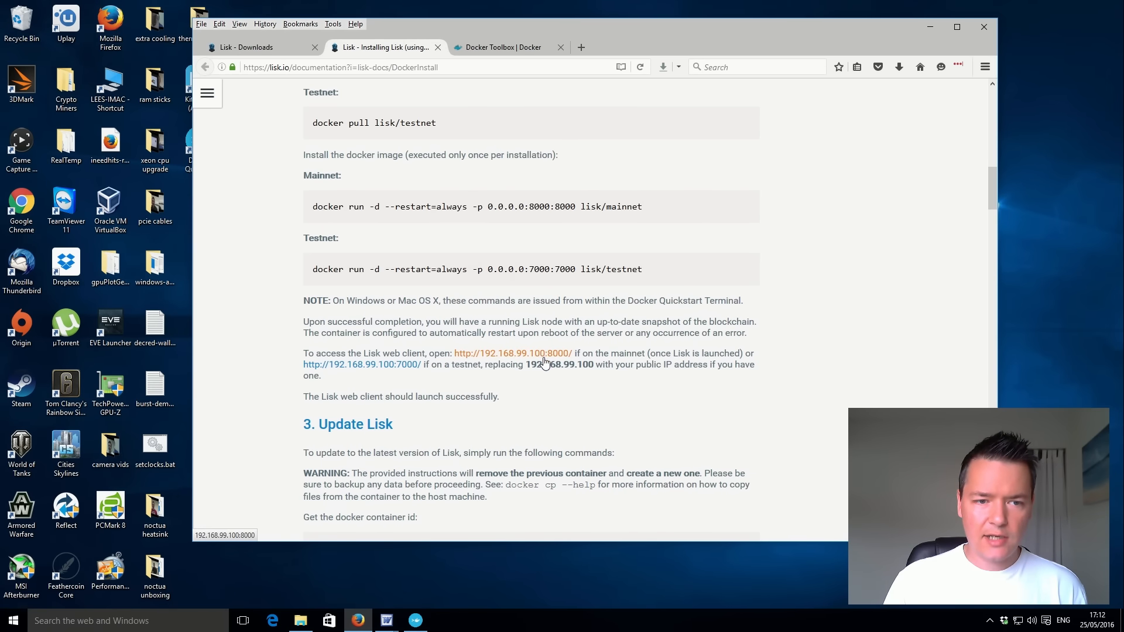
# Try to open the Lisk web client at 127.0.0.1:8000 in a new browser tab.
pyautogui.click(581, 47)
pyautogui.write('127.0.0')
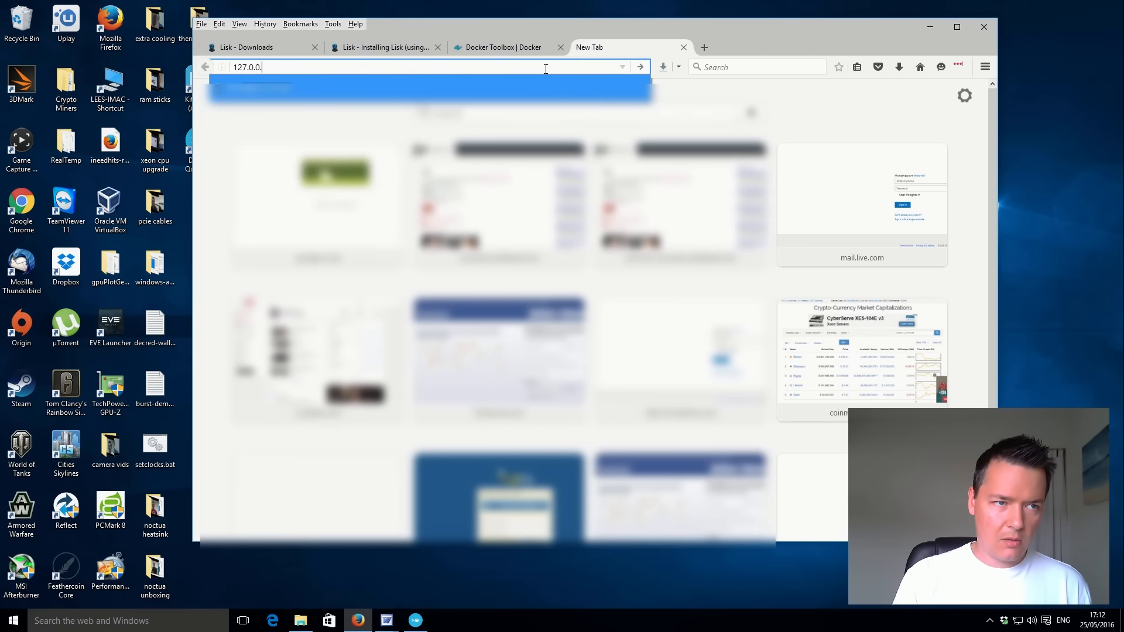
pyautogui.write('.1:8000')
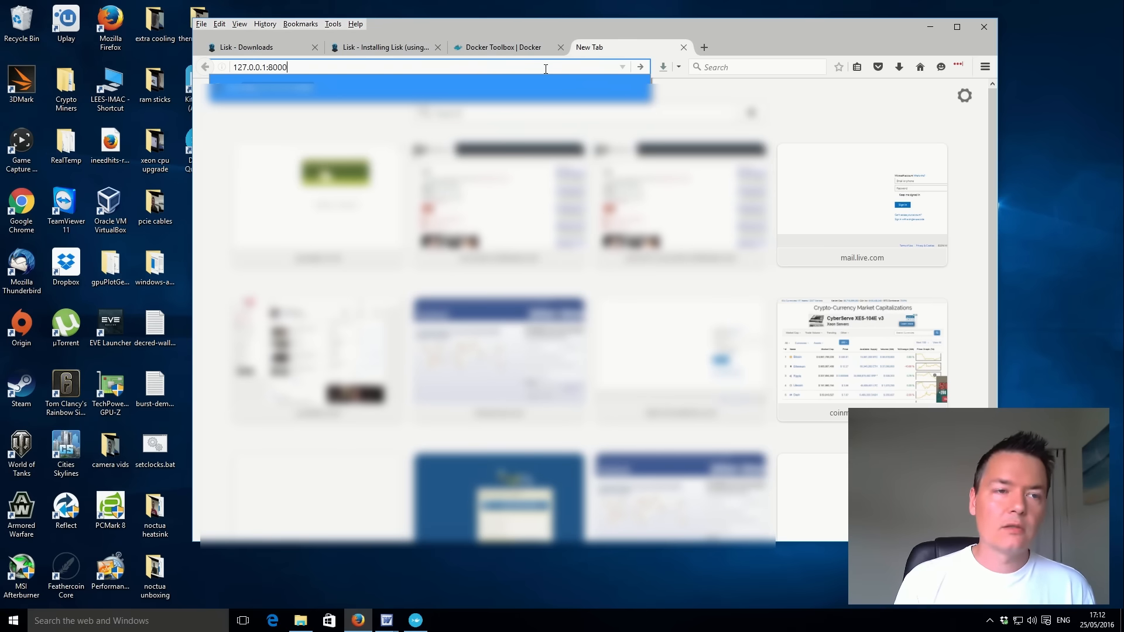
pyautogui.press('Return')
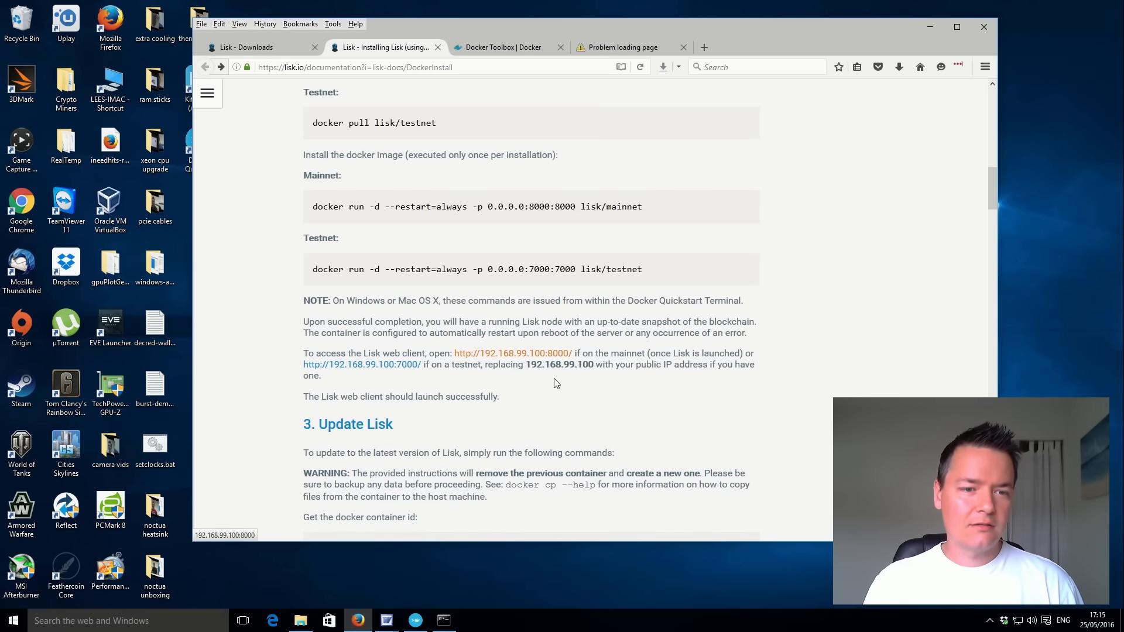
pyautogui.rightClick(540, 356)
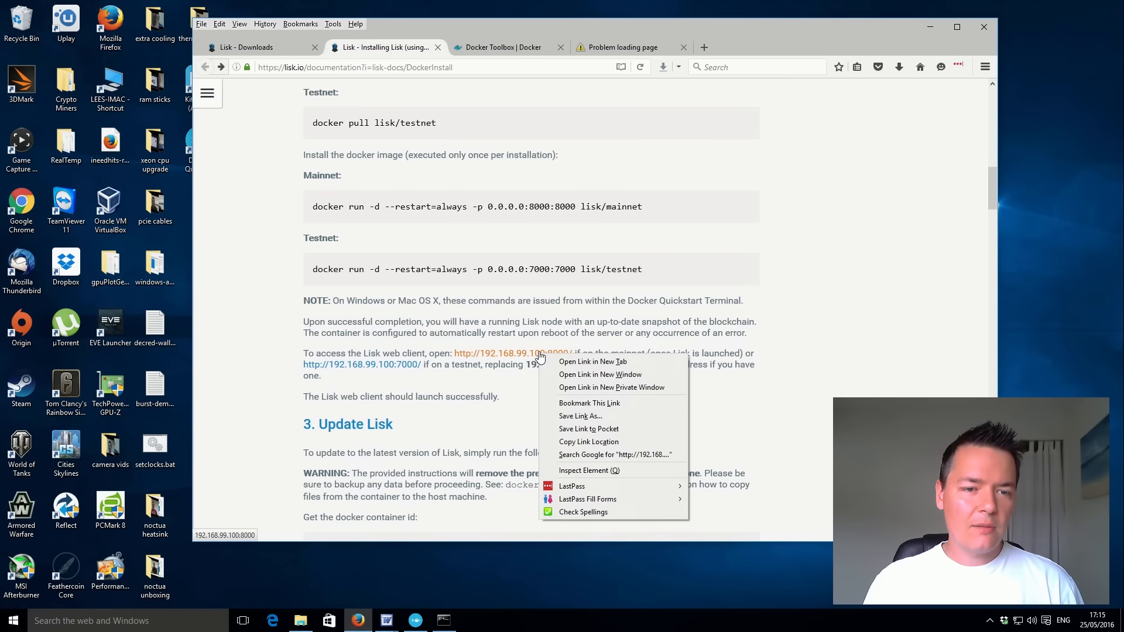
pyautogui.click(580, 361)
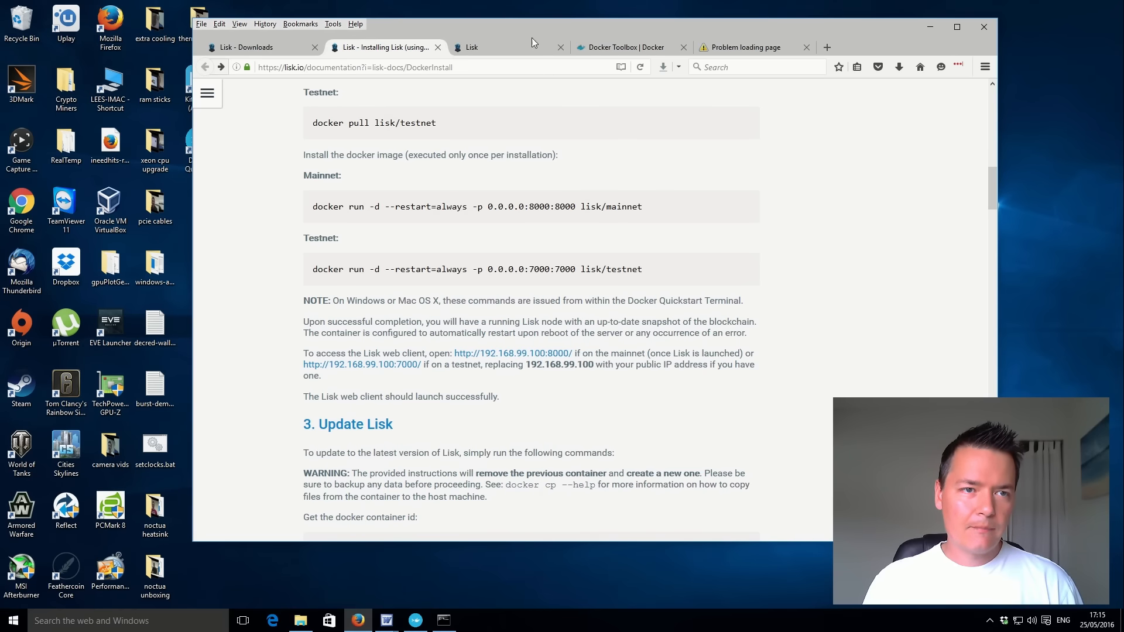
pyautogui.click(512, 44)
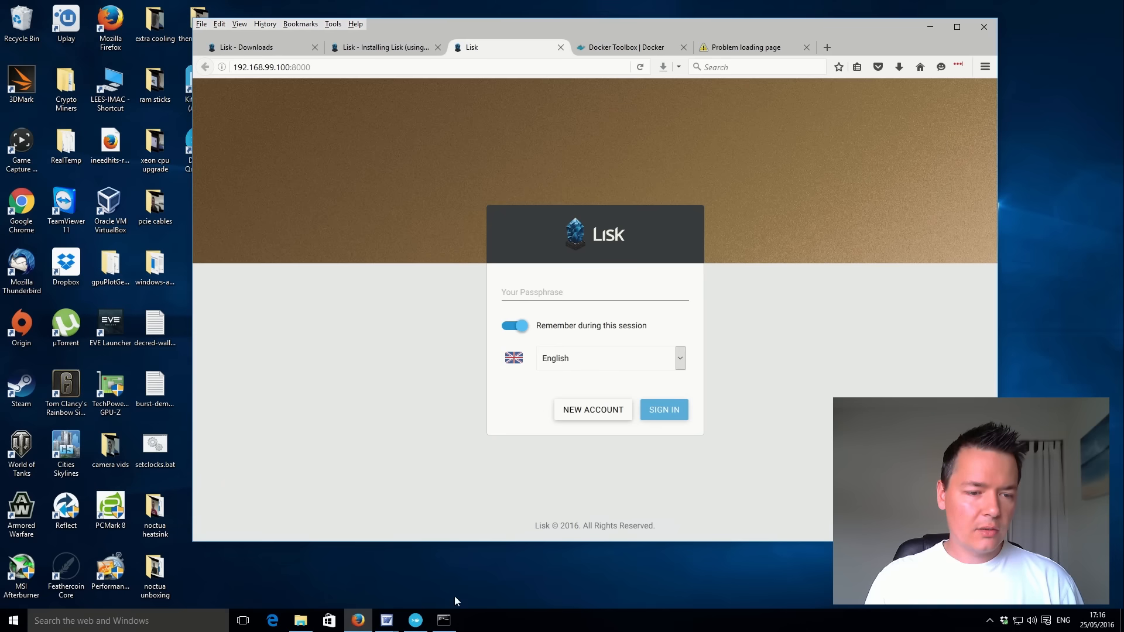
# Switch to lisk-passphrase-keys.rtf in Word and select the account passphrase.
pyautogui.moveTo(387, 625)
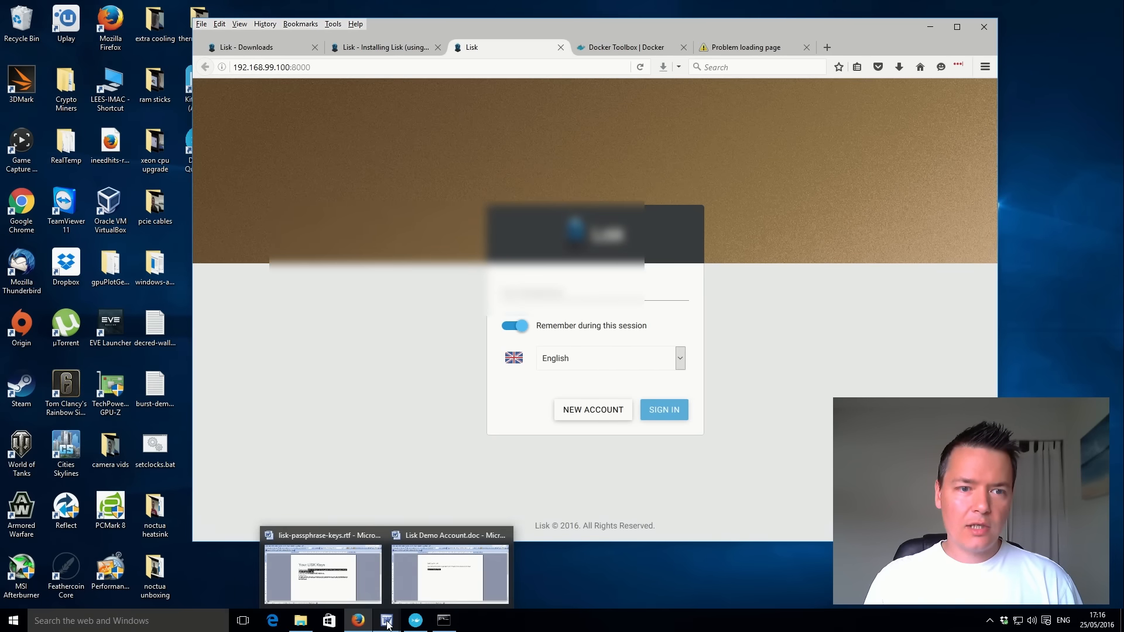
pyautogui.click(321, 577)
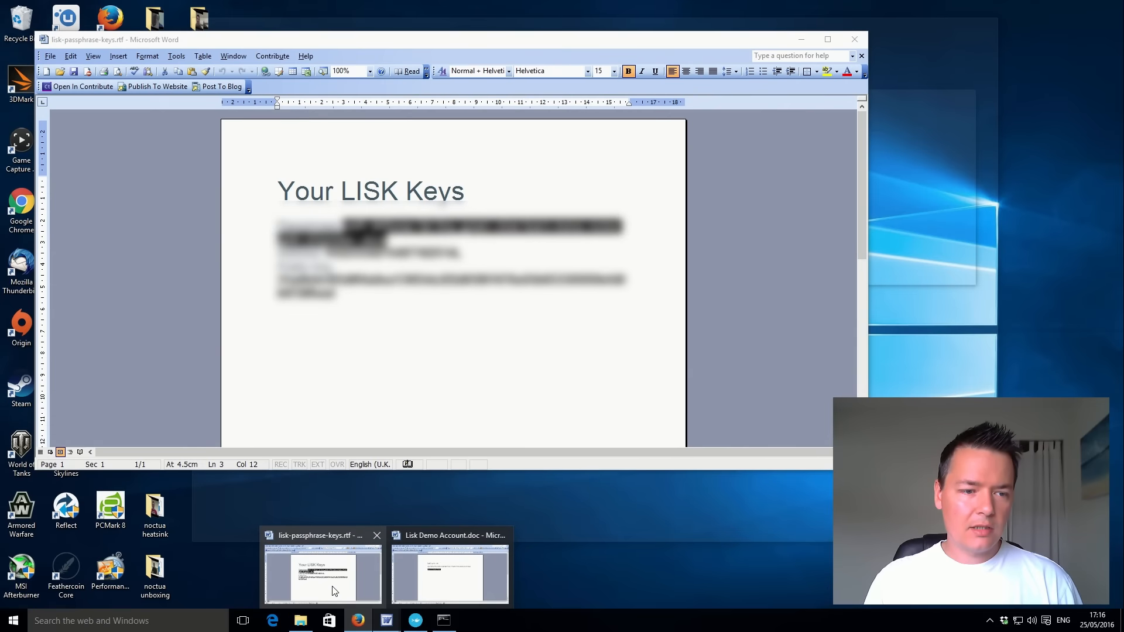
pyautogui.click(368, 309)
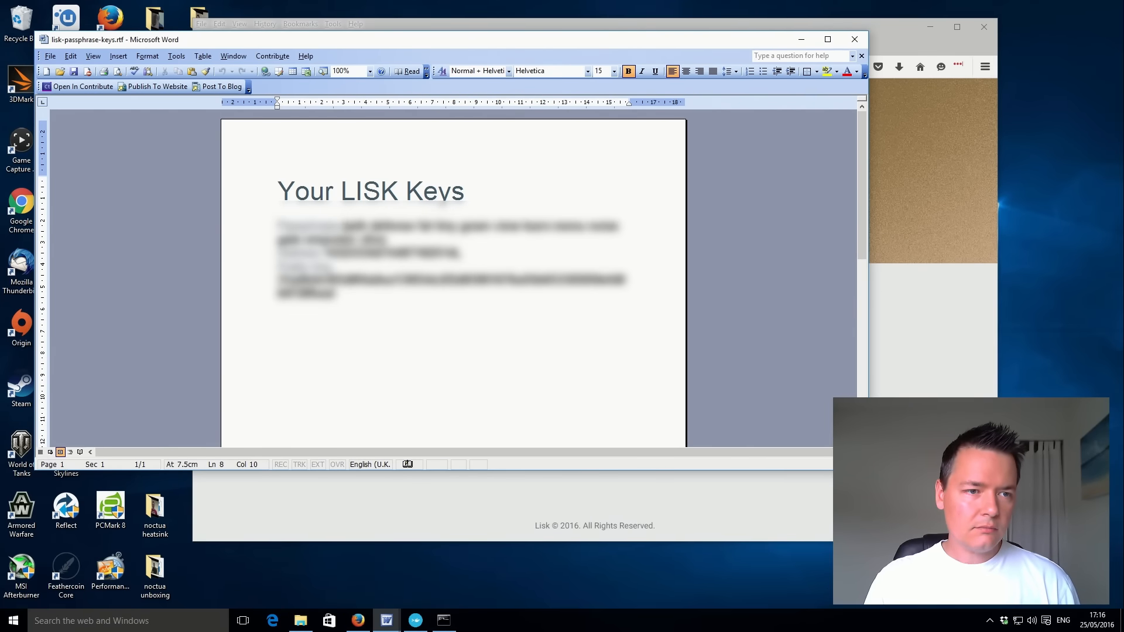
pyautogui.moveTo(344, 226); pyautogui.dragTo(386, 239)
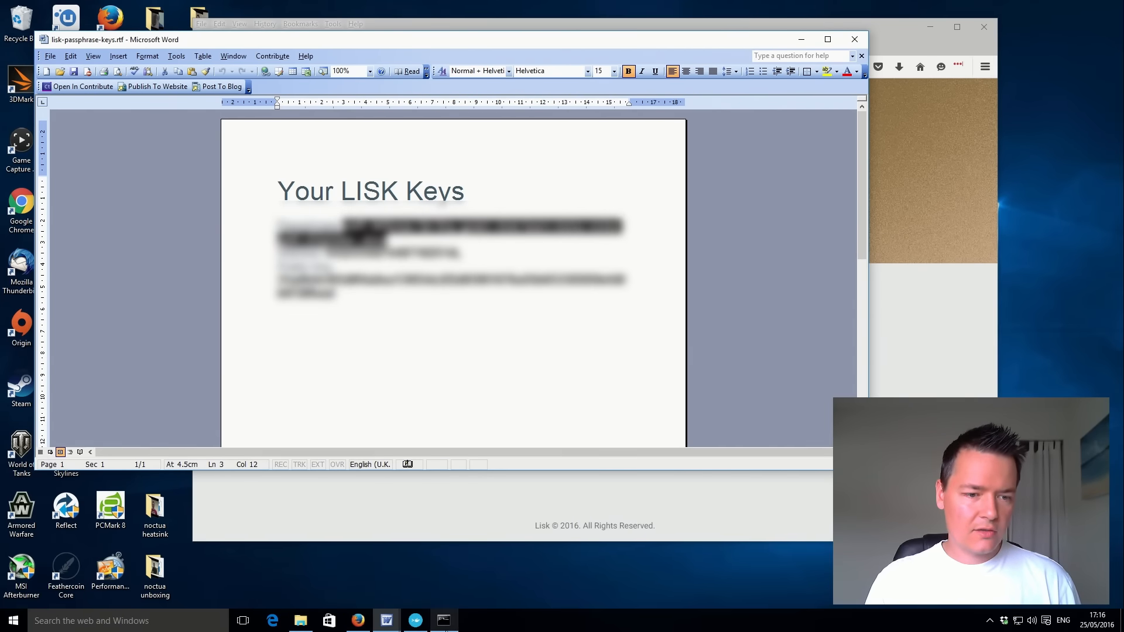
# Close the Command Prompt window, then sign in to the Lisk web client in the browser by pasting the account passphrase.
pyautogui.click(443, 625)
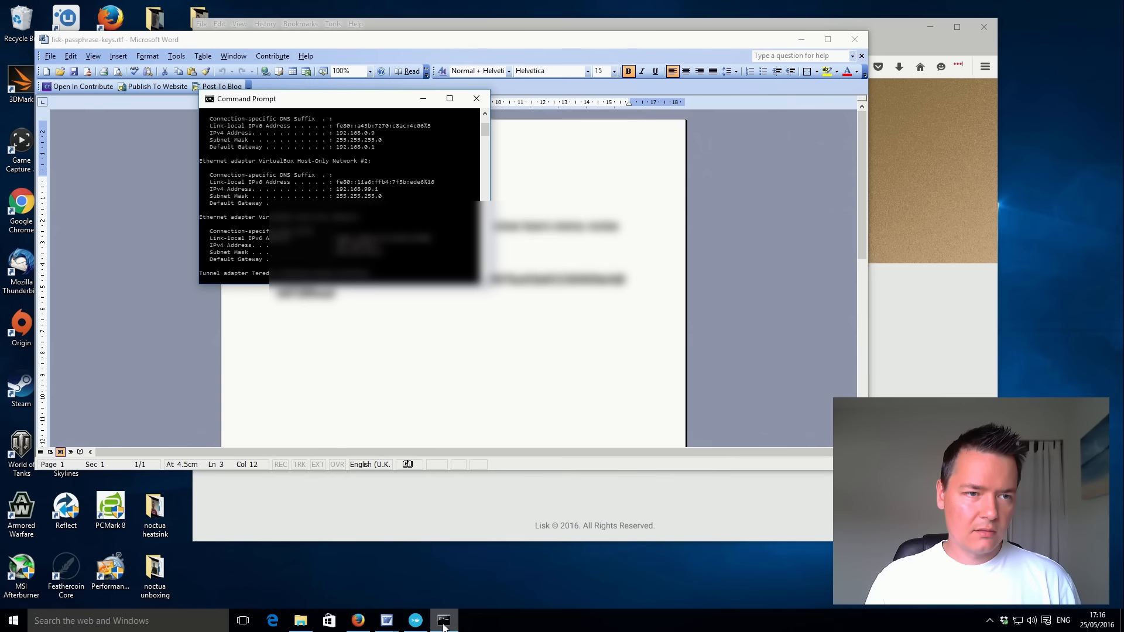
pyautogui.click(469, 103)
pyautogui.moveTo(386, 621)
pyautogui.moveTo(444, 584)
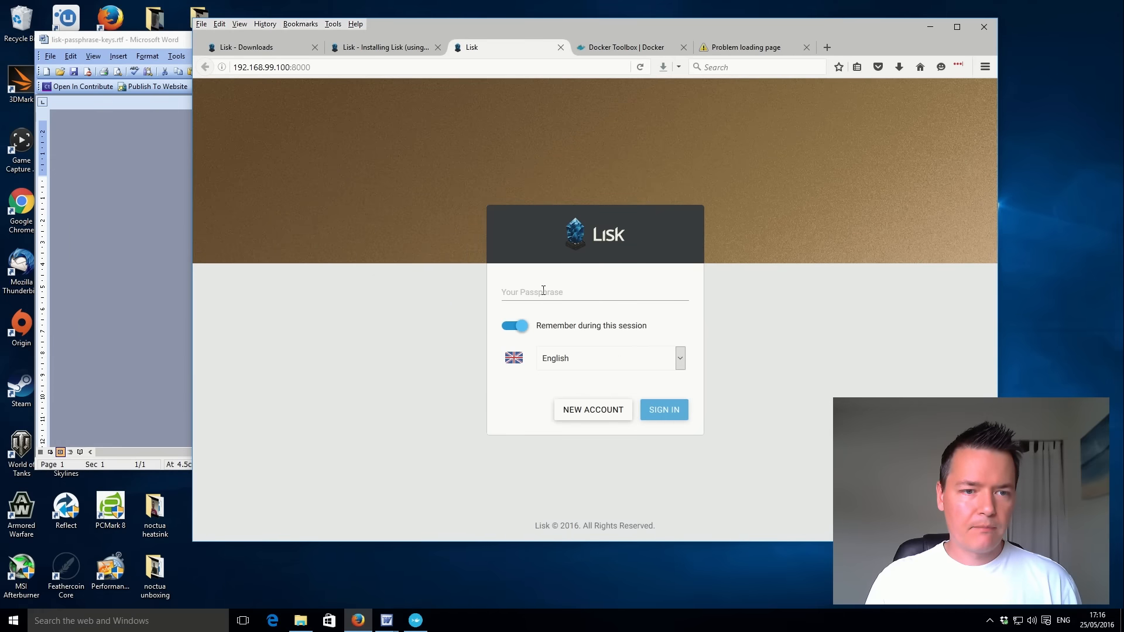
pyautogui.click(543, 289)
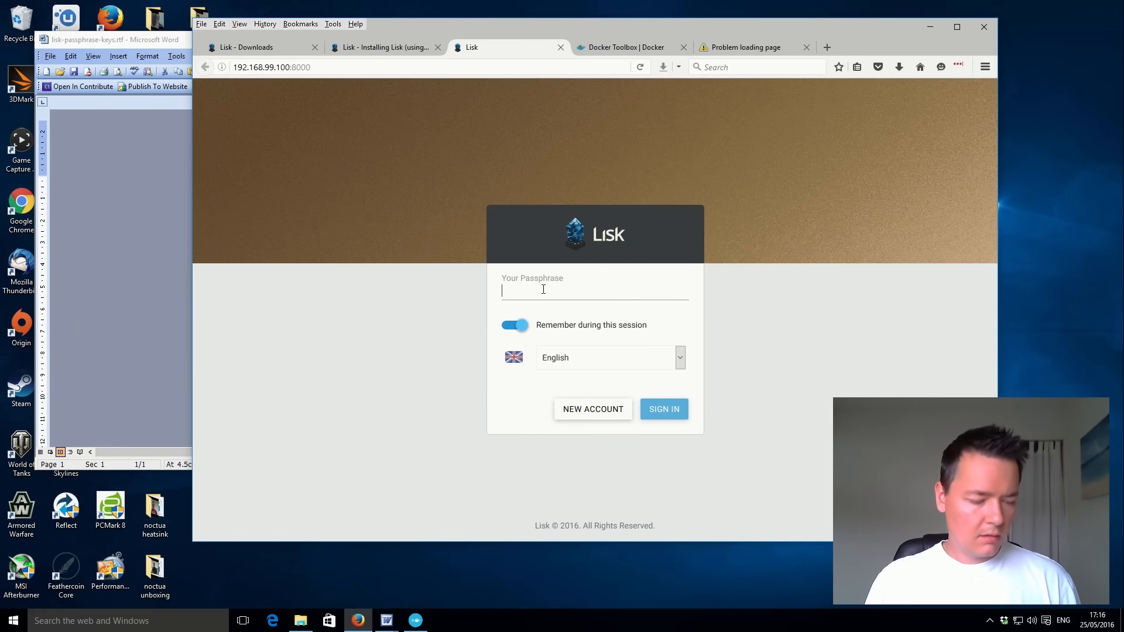
pyautogui.hotkey('ctrl', 'v')
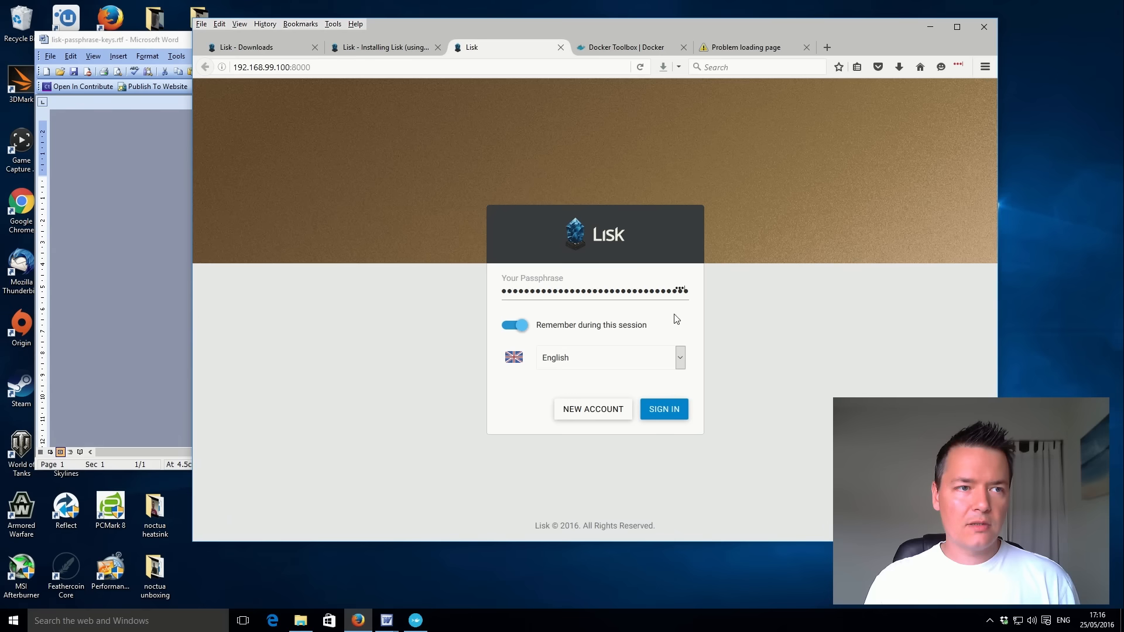
pyautogui.click(664, 411)
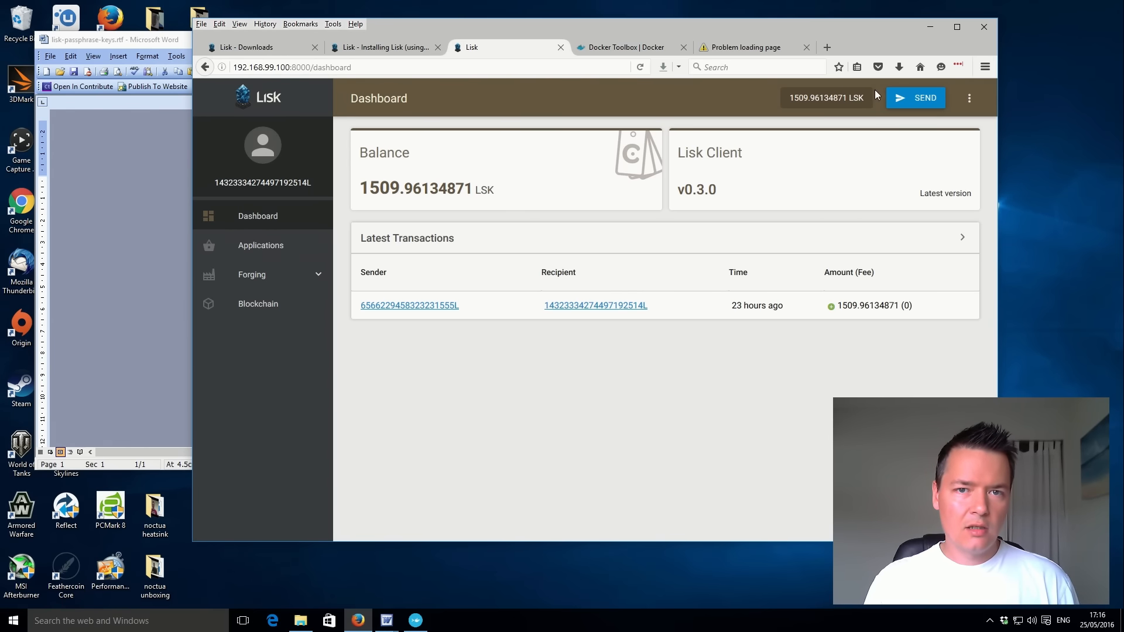
# Open the Send LSK form, then switch to Lisk Demo Account.doc in Word and select the demo account's address for copying.
pyautogui.click(924, 101)
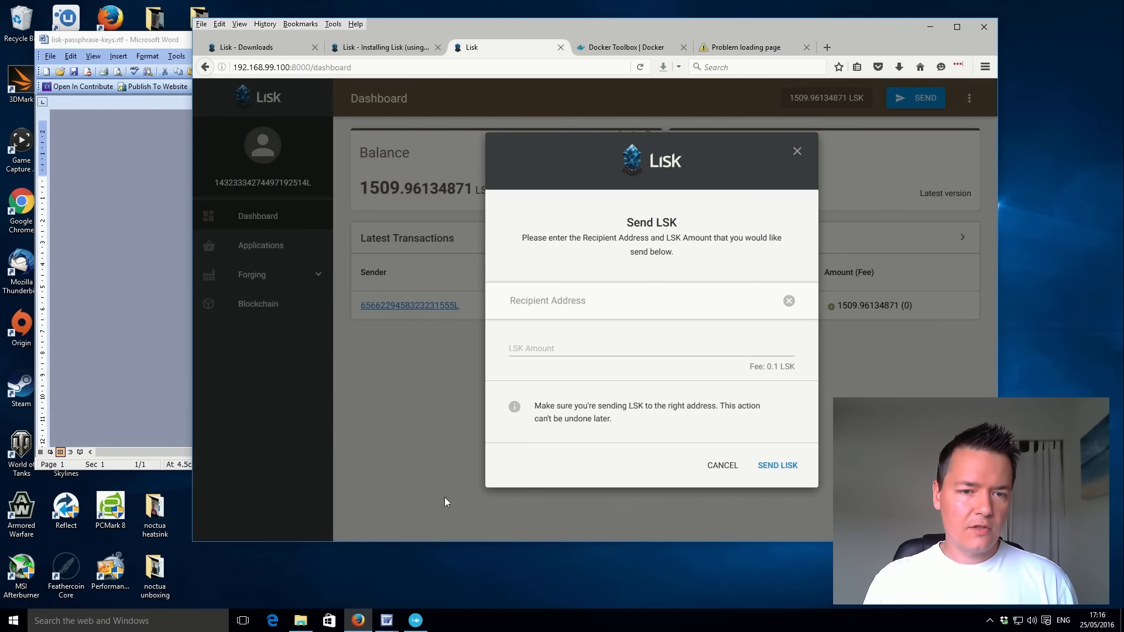
pyautogui.click(381, 629)
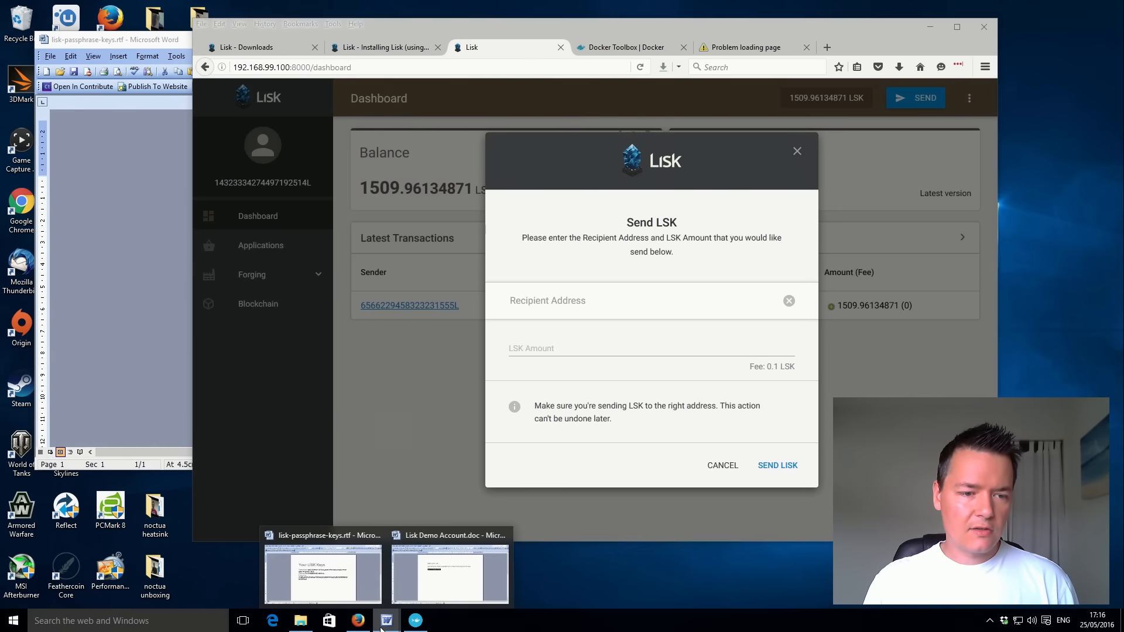
pyautogui.click(449, 574)
pyautogui.click(479, 370)
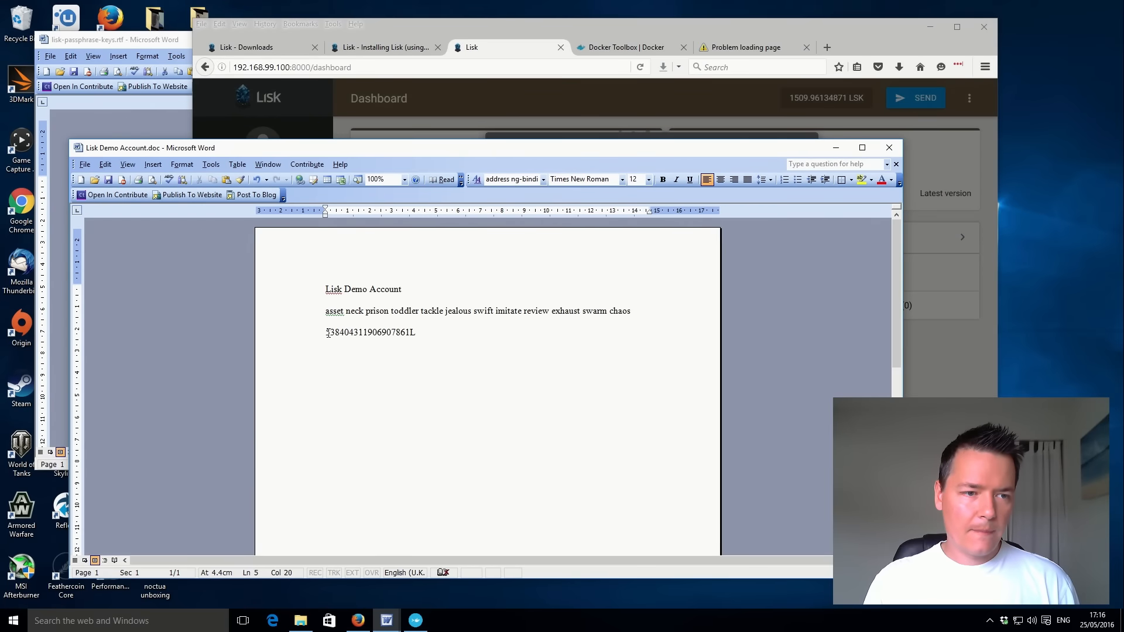
pyautogui.moveTo(328, 332); pyautogui.dragTo(418, 340)
pyautogui.hotkey('ctrl', 'c')
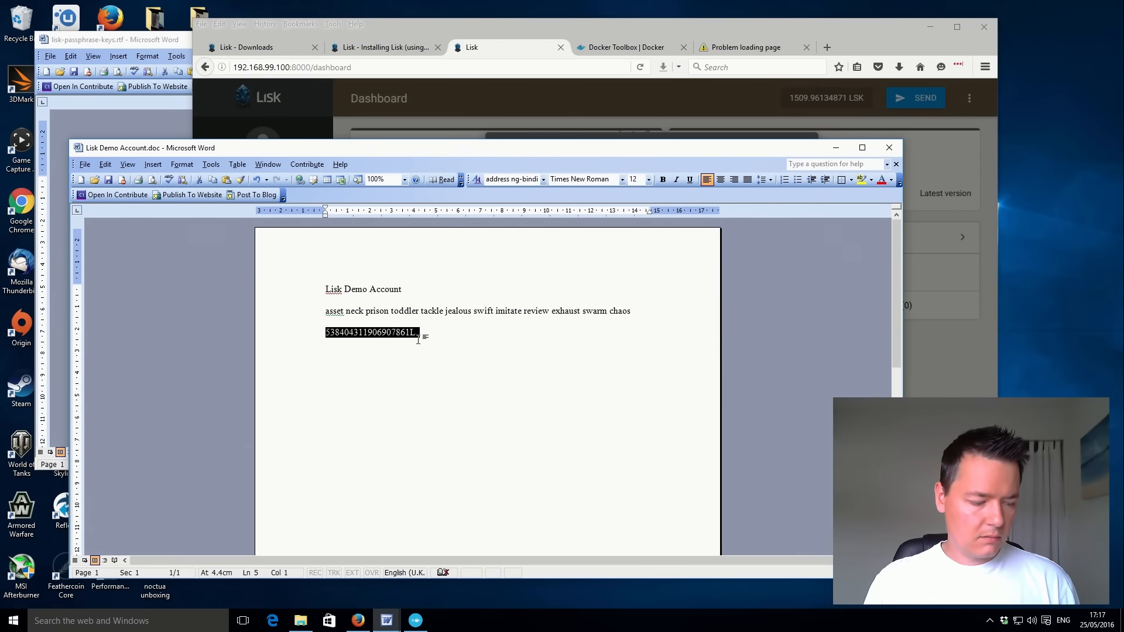
# Switch back to the browser and send 1.1 LSK to the demo account's address, pasted as the recipient.
pyautogui.hotkey('alt', 'Tab')
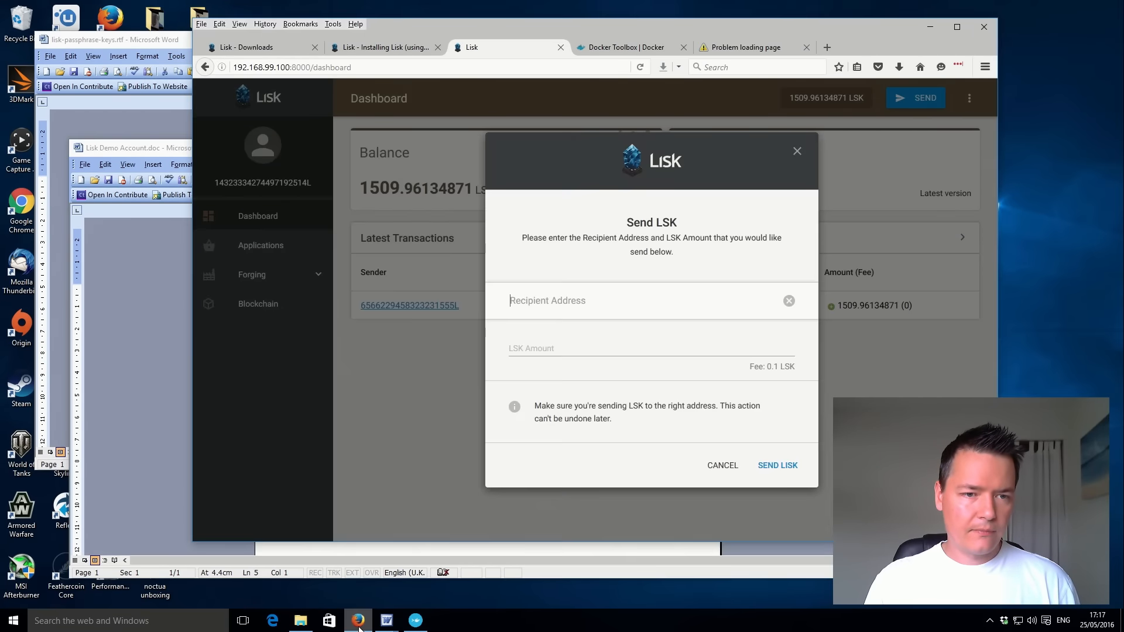
pyautogui.click(555, 305)
pyautogui.hotkey('ctrl', 'v')
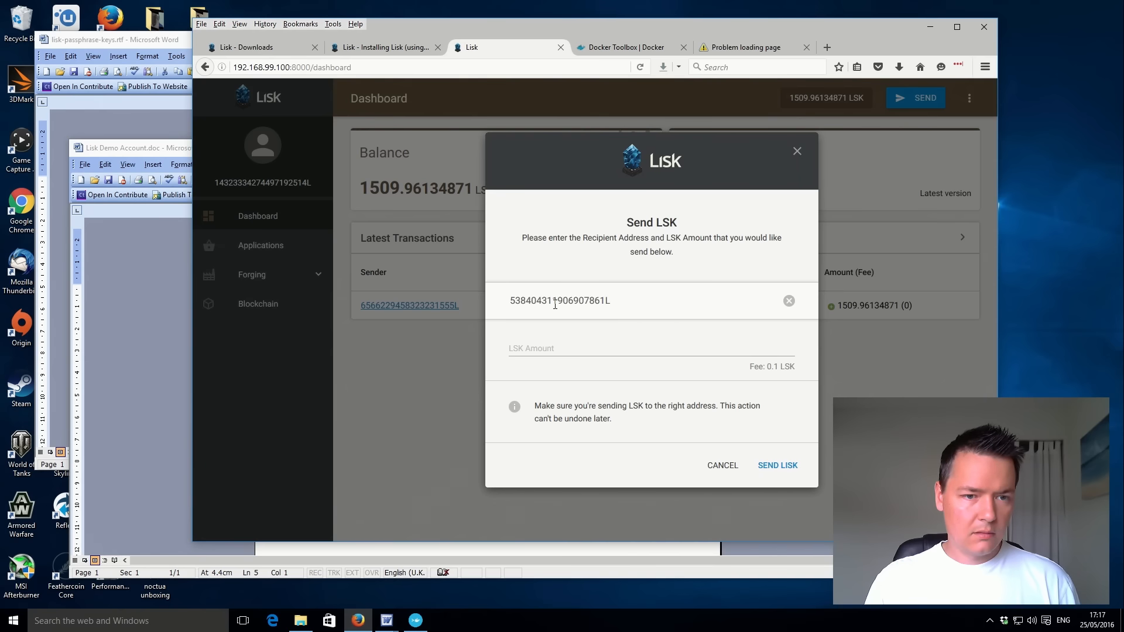
pyautogui.click(558, 346)
pyautogui.write('1.1')
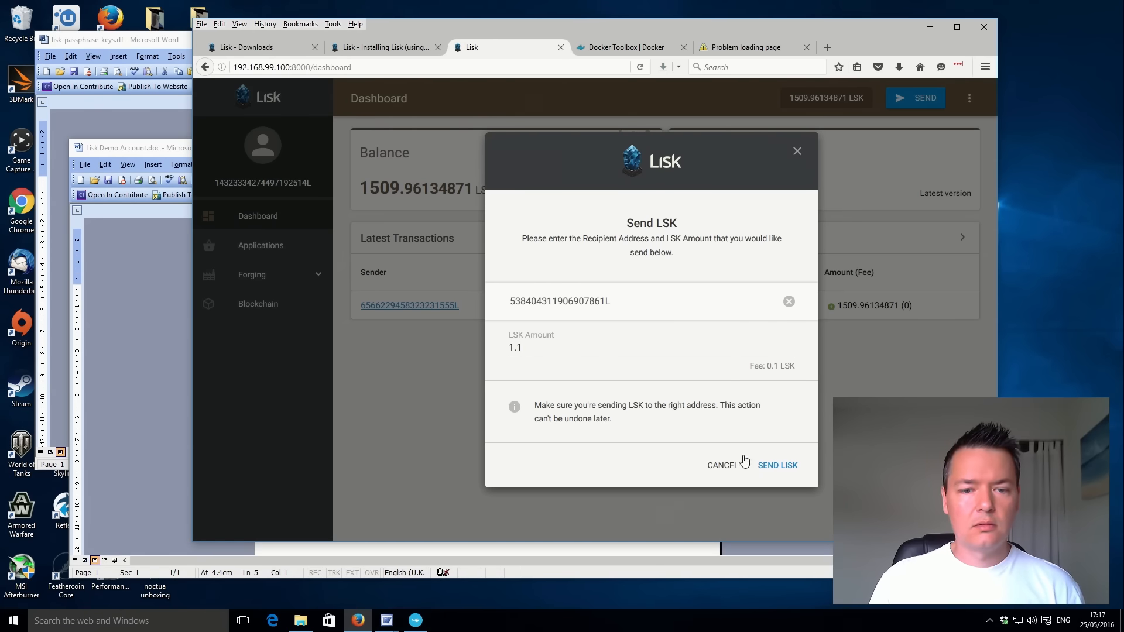
pyautogui.click(773, 466)
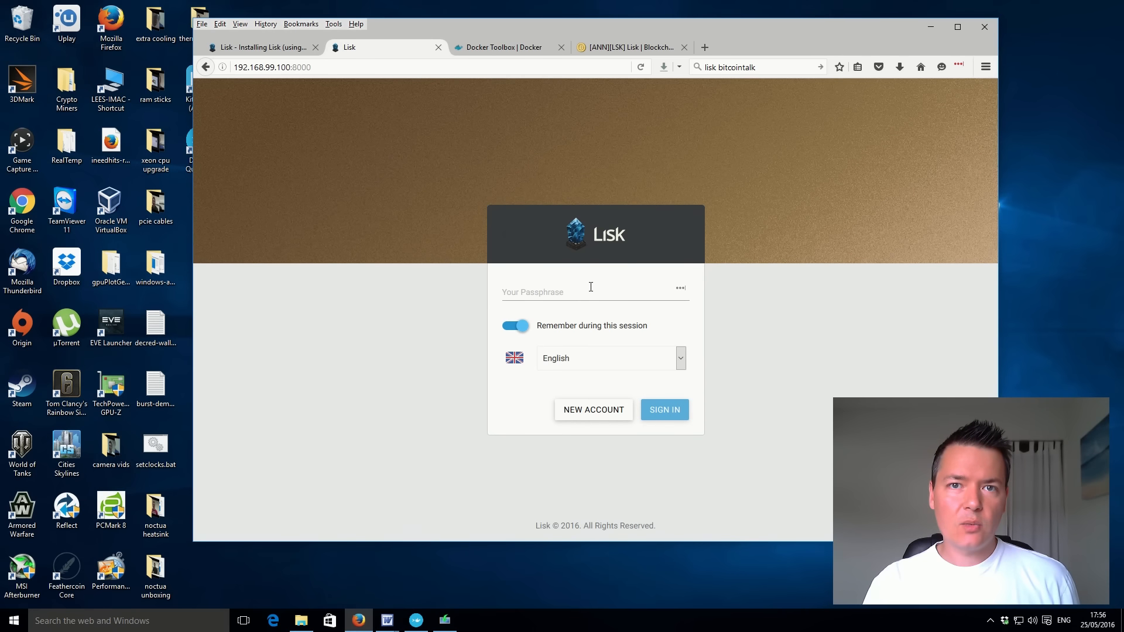
# Sign in to the Lisk web client by pasting the demo account's passphrase.
pyautogui.click(565, 292)
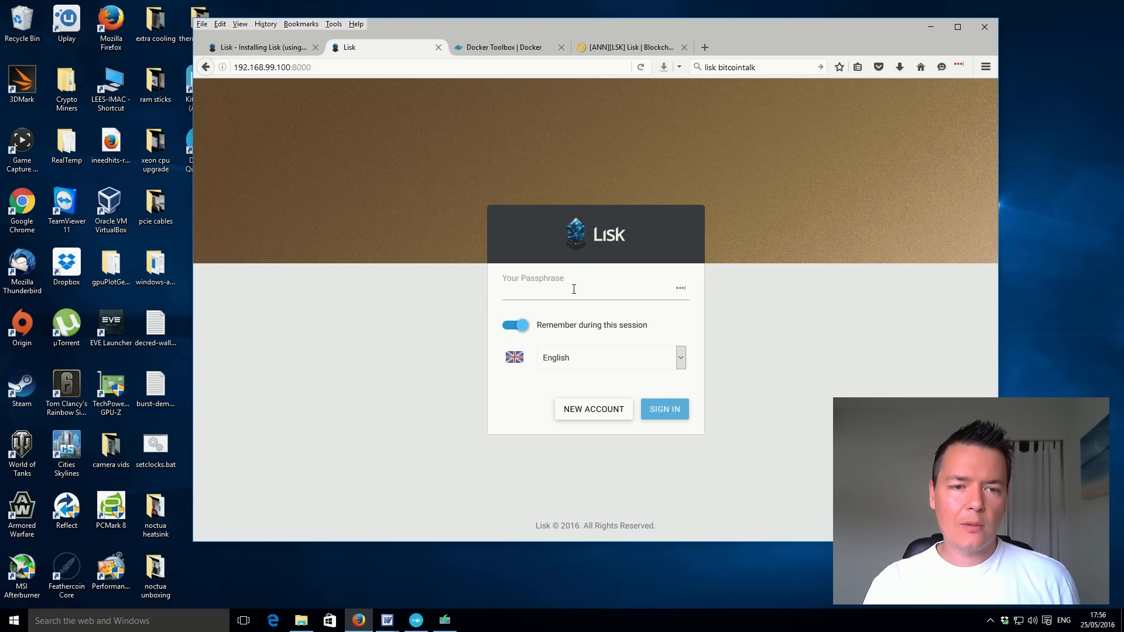
pyautogui.rightClick(560, 291)
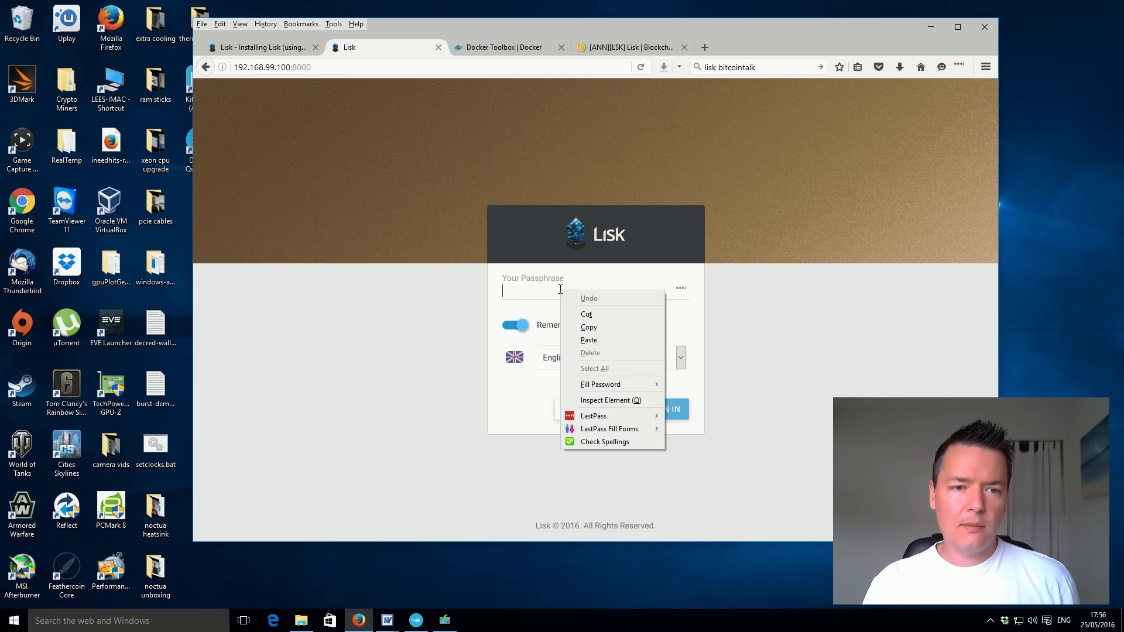
pyautogui.click(600, 340)
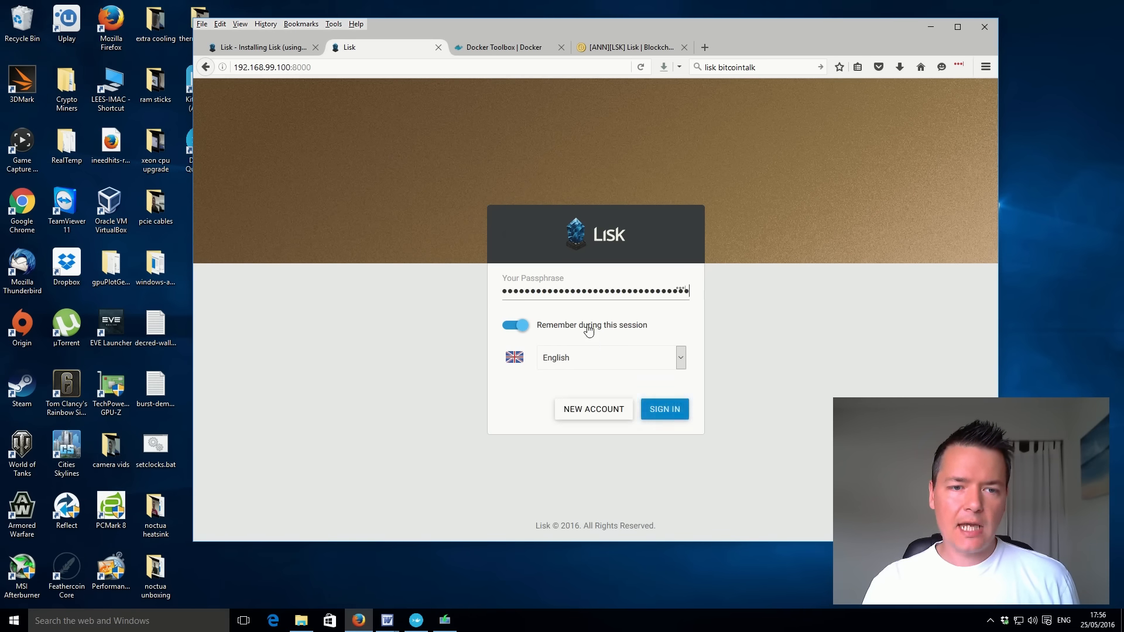
pyautogui.click(666, 409)
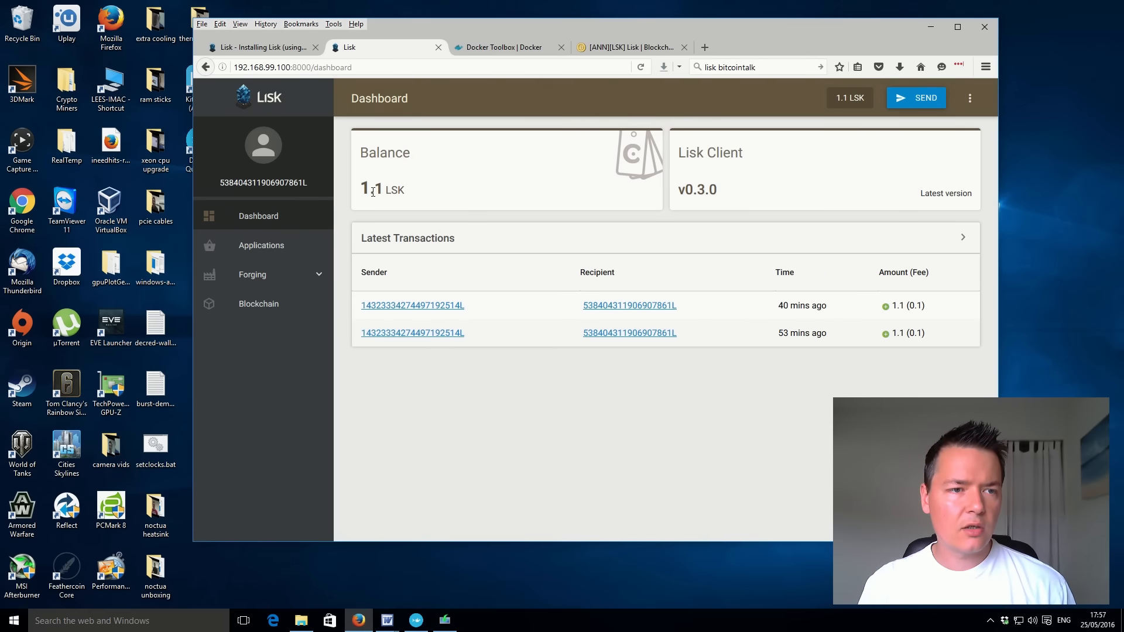
# Highlight the LSK balance on the dashboard to examine it.
pyautogui.moveTo(361, 189); pyautogui.dragTo(411, 195)
pyautogui.click(416, 194)
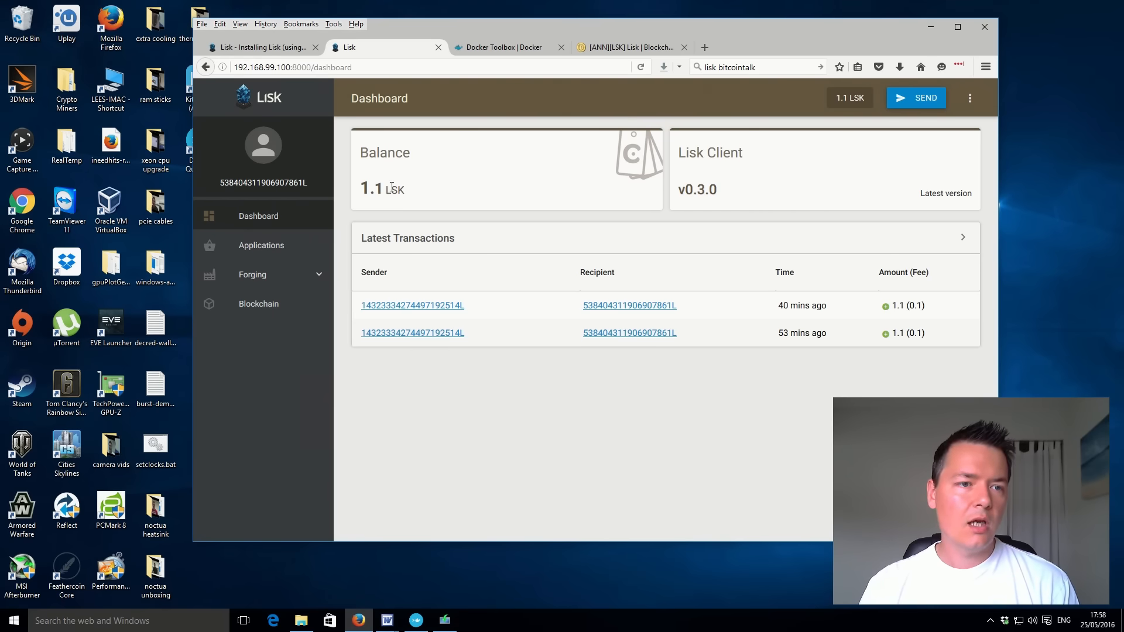
pyautogui.moveTo(359, 189); pyautogui.dragTo(385, 189)
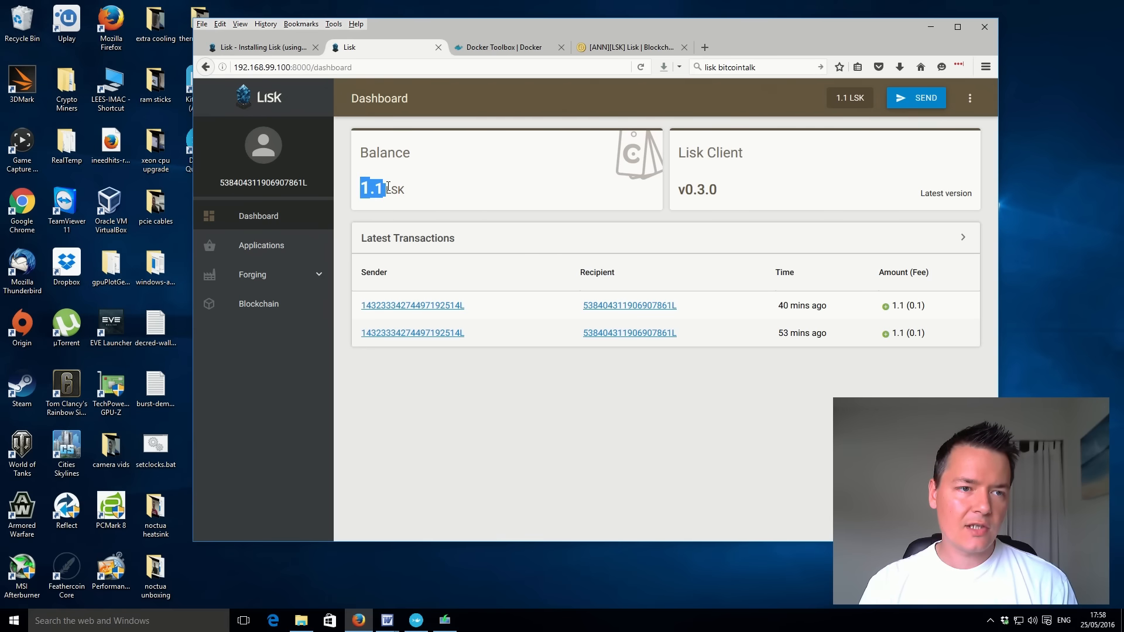
pyautogui.click(420, 193)
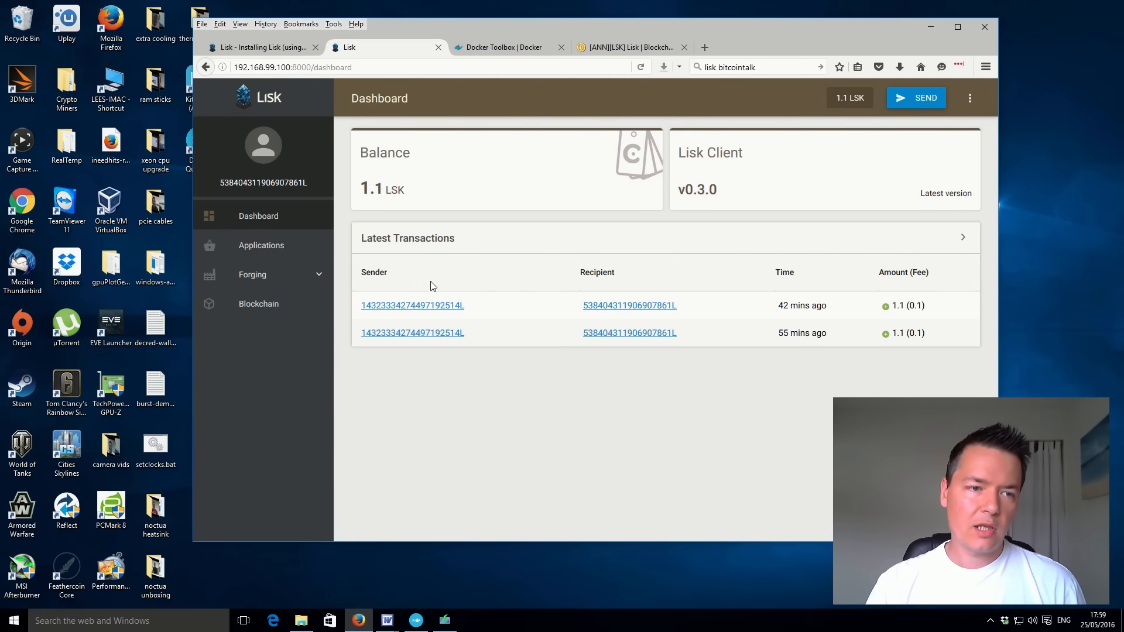
# Open the sender account of the latest transaction, start a Send LSK transfer to it and enter 1.1 as the amount.
pyautogui.click(443, 309)
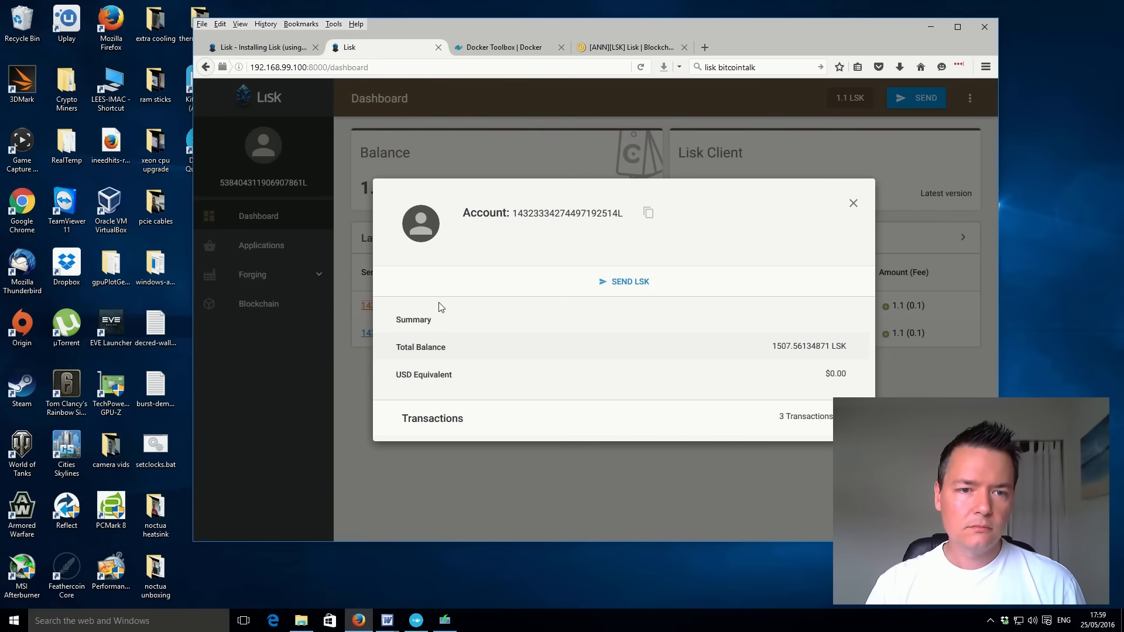
pyautogui.click(637, 285)
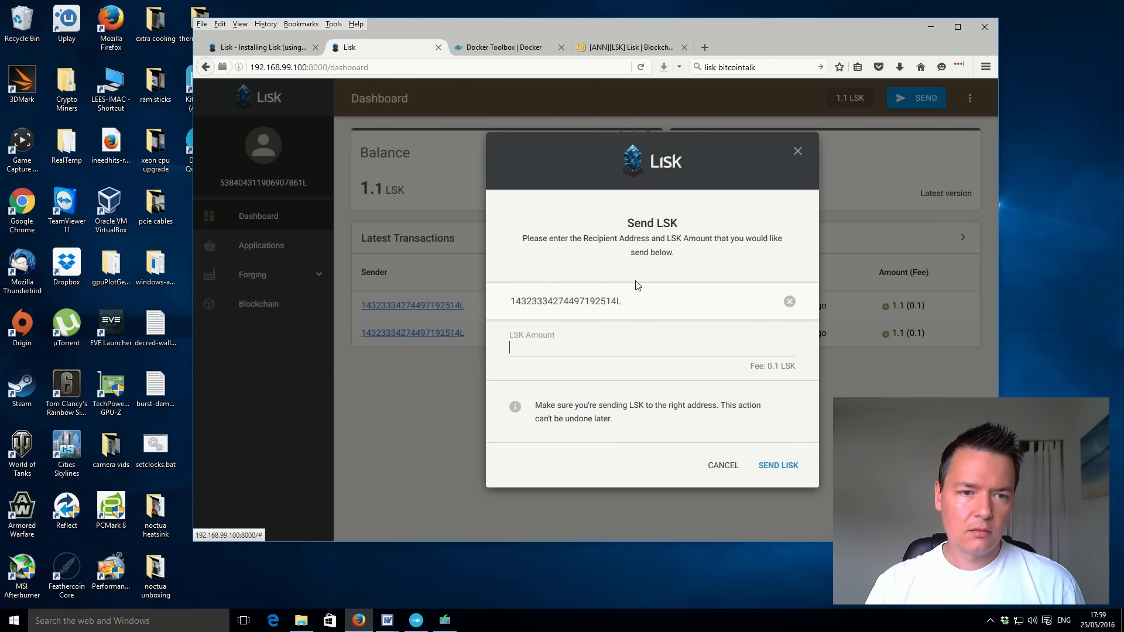
pyautogui.click(526, 346)
pyautogui.click(505, 344)
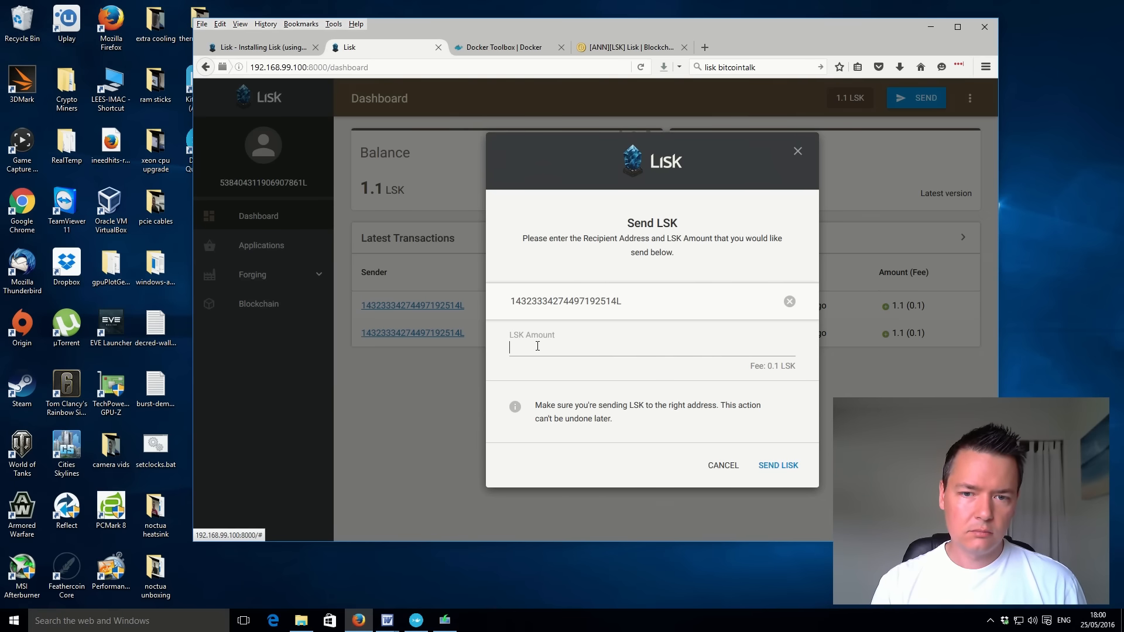
pyautogui.write('1.1')
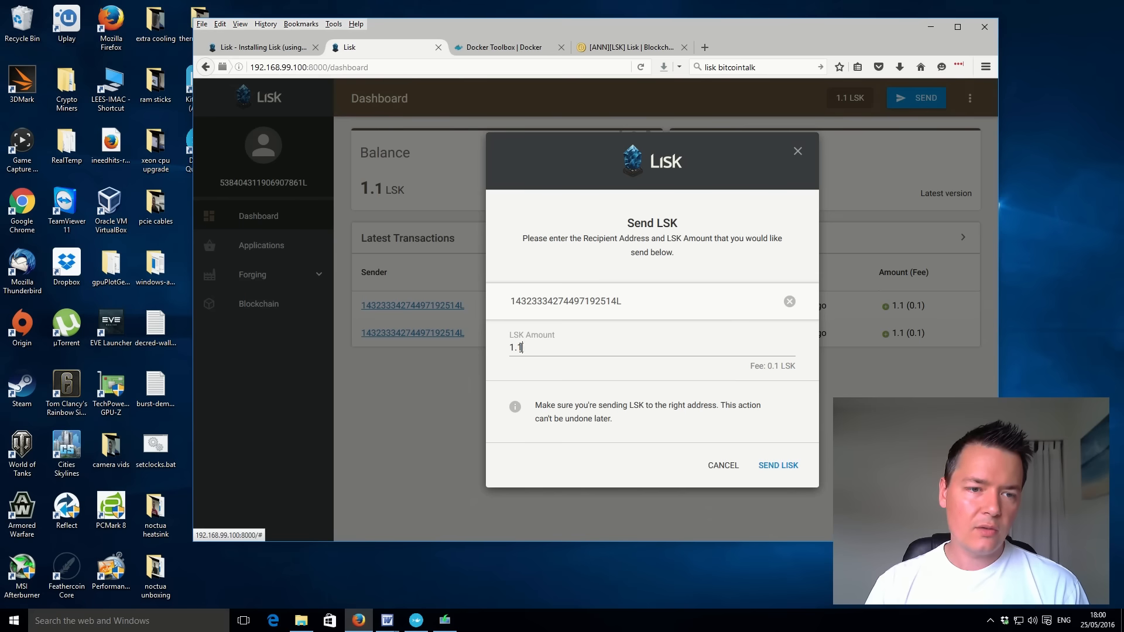
# Set the LSK amount to 1 and send the transfer back to the original account.
pyautogui.moveTo(524, 348); pyautogui.dragTo(493, 347)
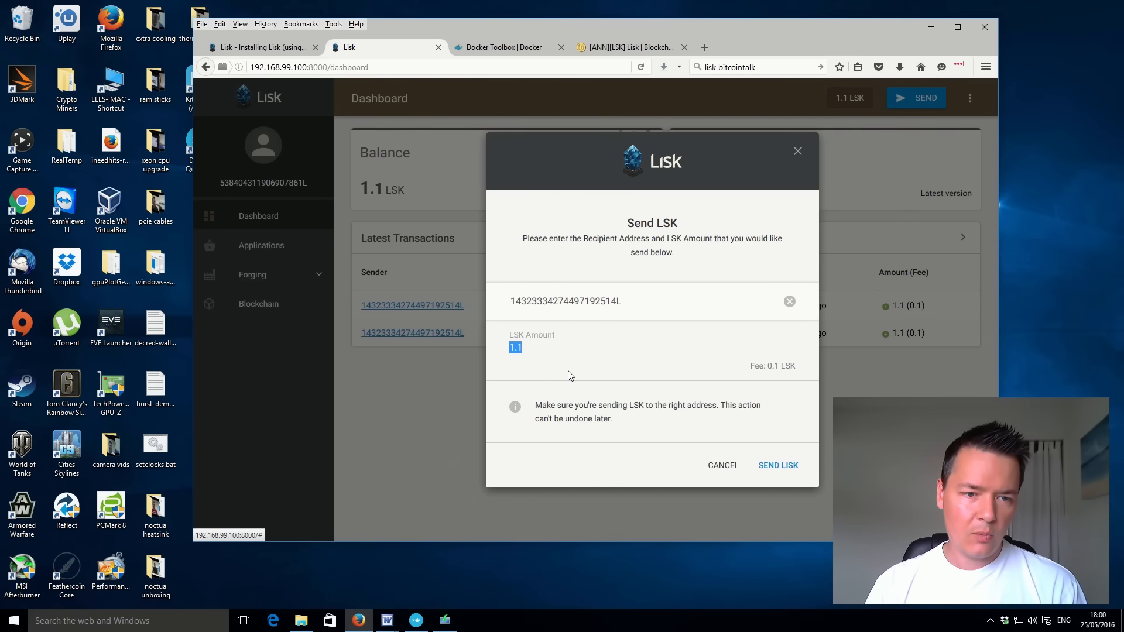
pyautogui.press('BackSpace')
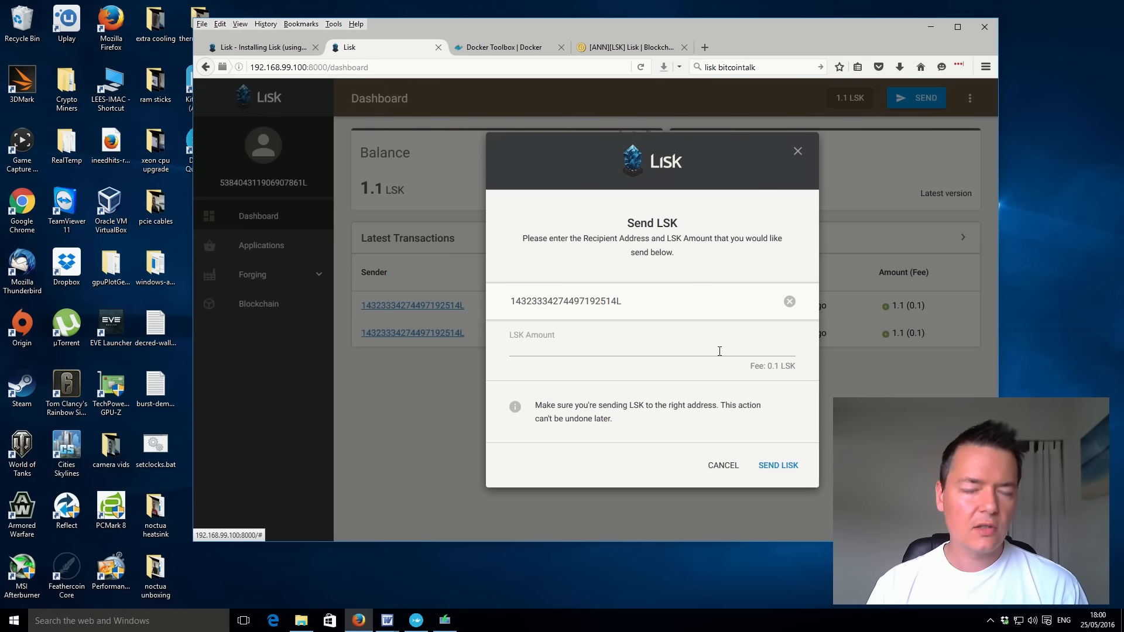
pyautogui.click(627, 350)
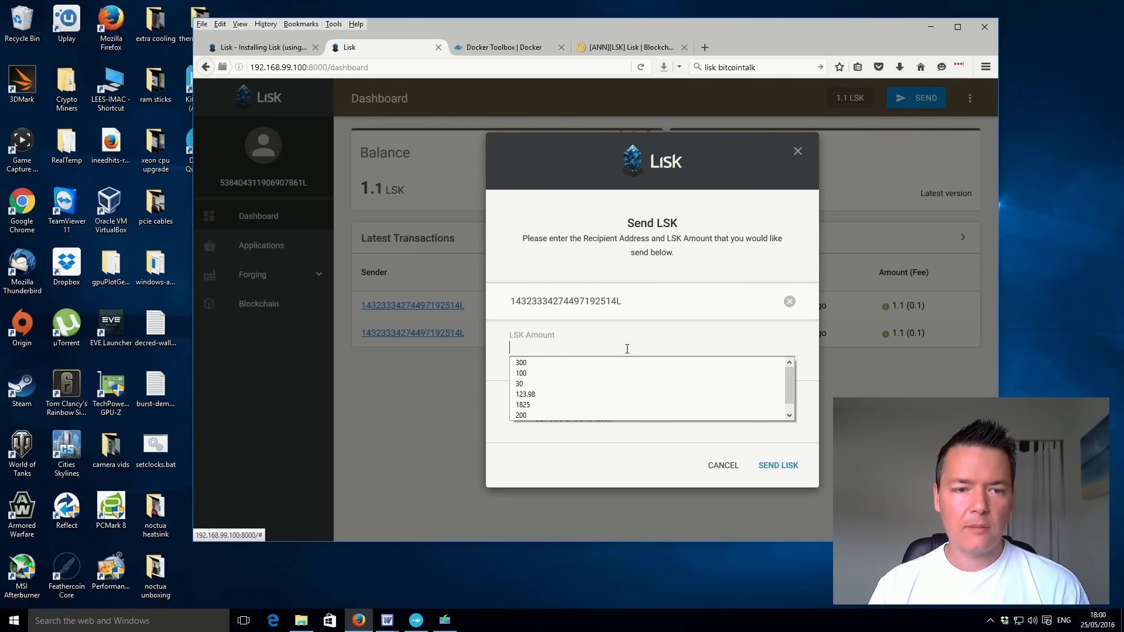
pyautogui.write('1.1')
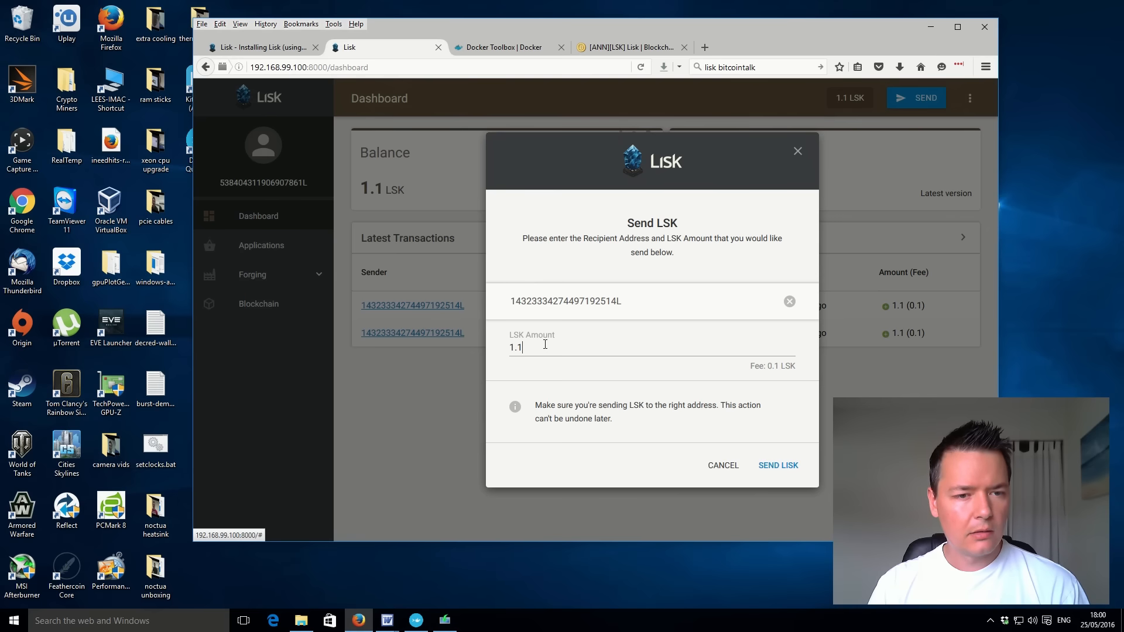
pyautogui.press('BackSpace')
pyautogui.press('BackSpace')
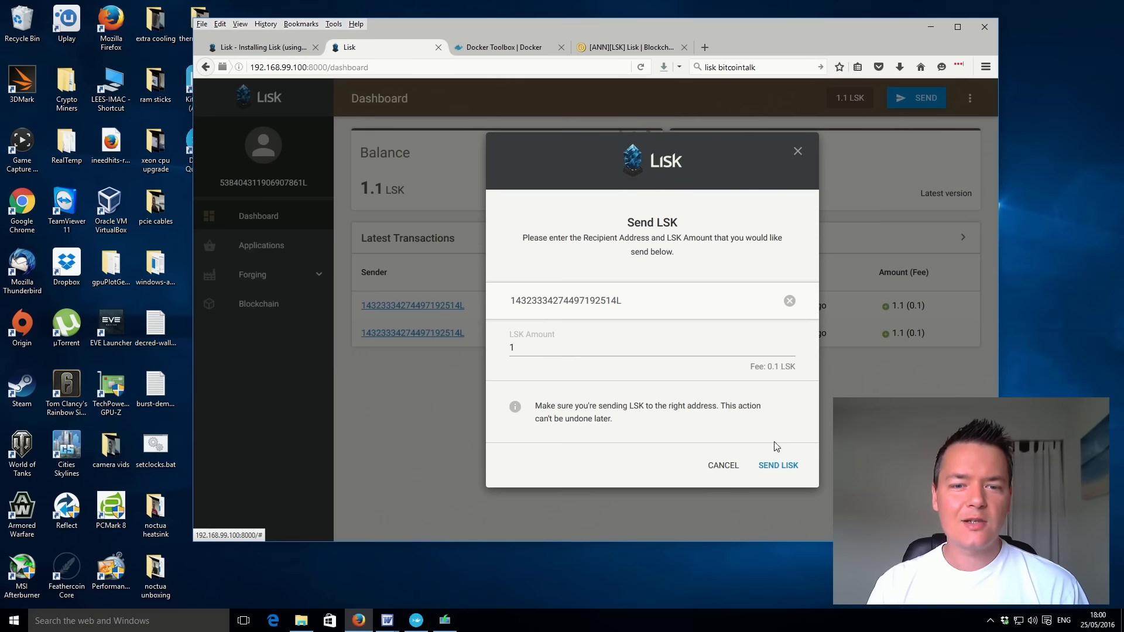
pyautogui.click(776, 468)
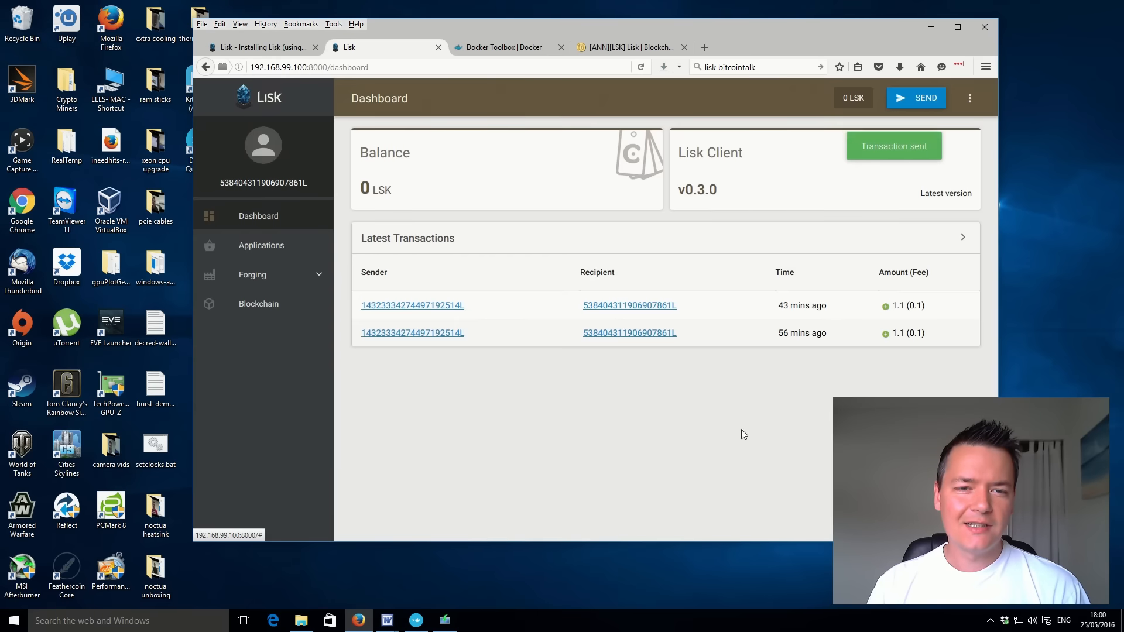